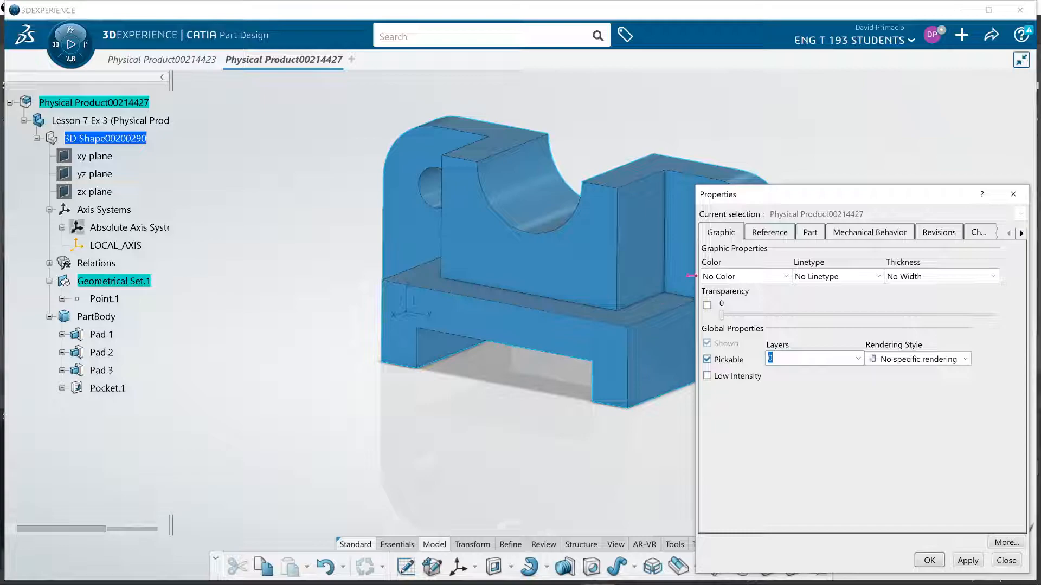
# Change the root product's title to LESSON8EX4
pyautogui.click(761, 236)
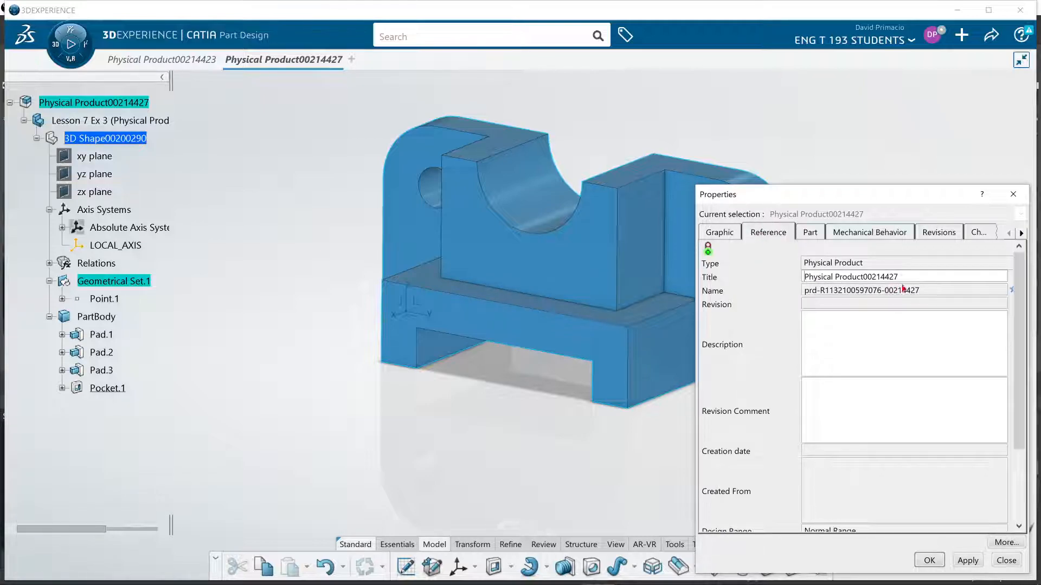
pyautogui.moveTo(904, 277); pyautogui.dragTo(803, 277)
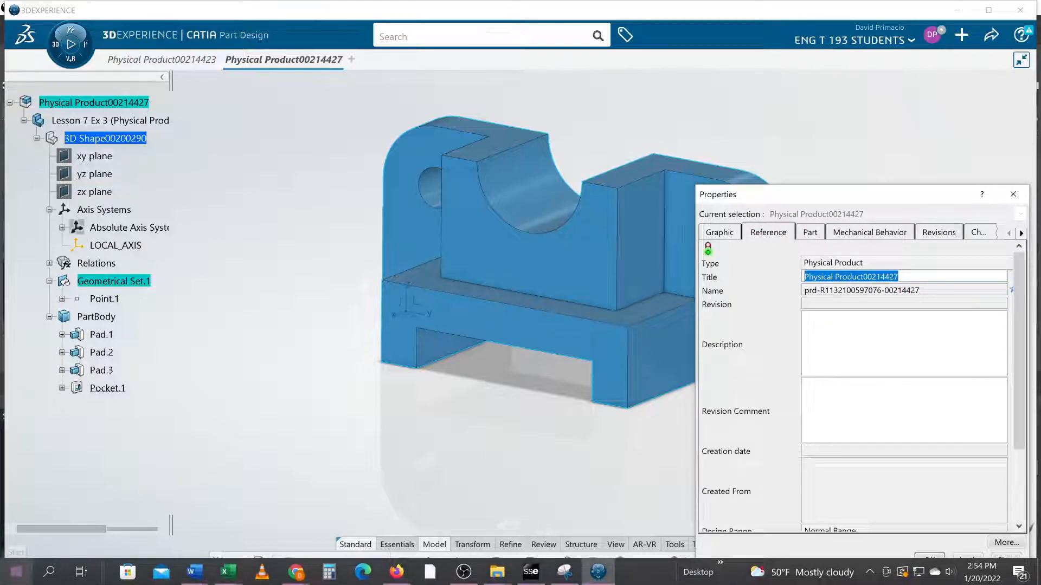
pyautogui.write('Le')
pyautogui.press('capslock')
pyautogui.press('BackSpace')
pyautogui.press('BackSpace')
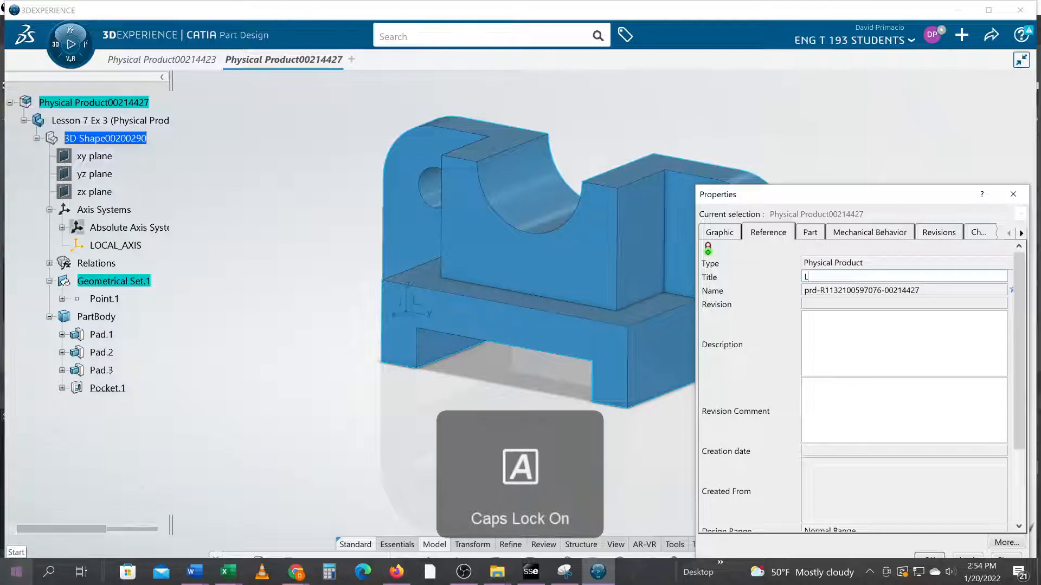
pyautogui.write('LESSON8EX4')
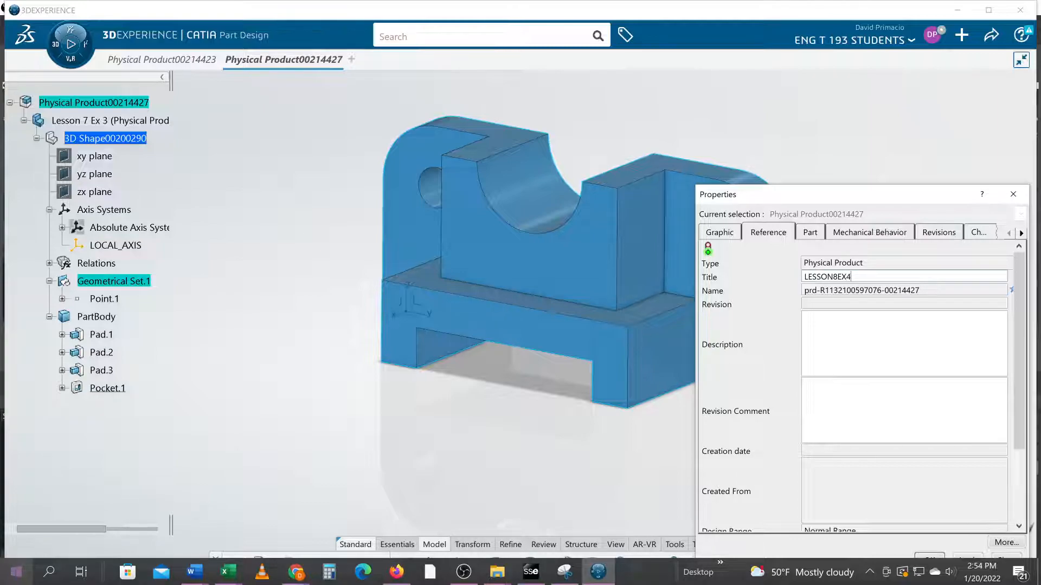
pyautogui.press('Return')
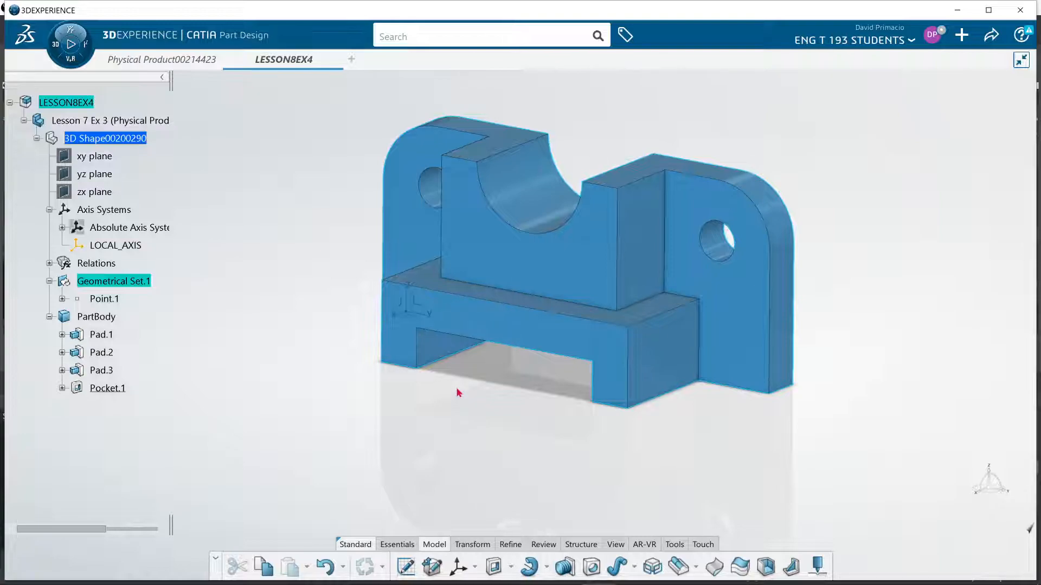
pyautogui.hotkey('alt', 'Tab')
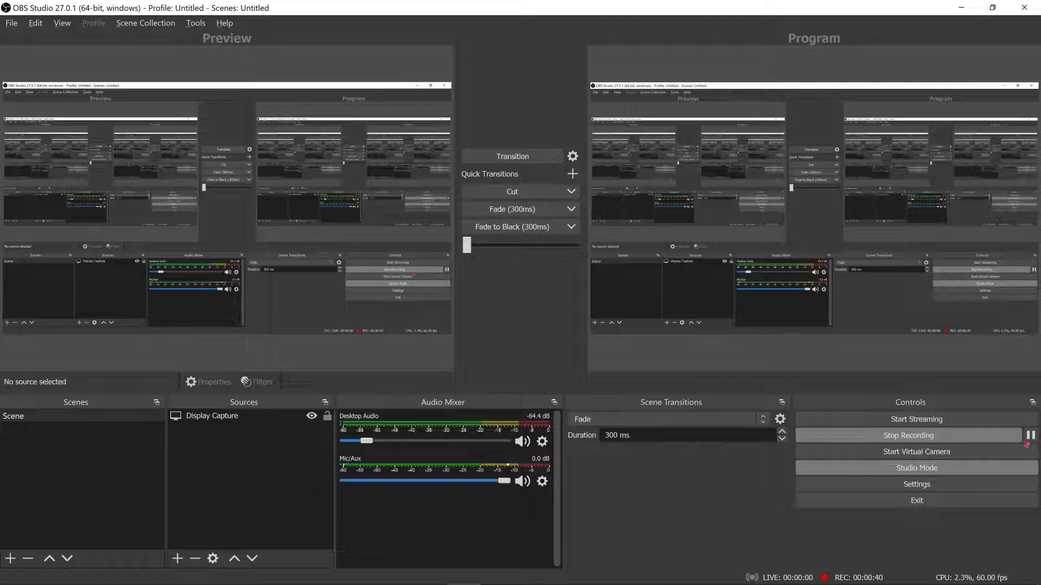
pyautogui.click(1032, 437)
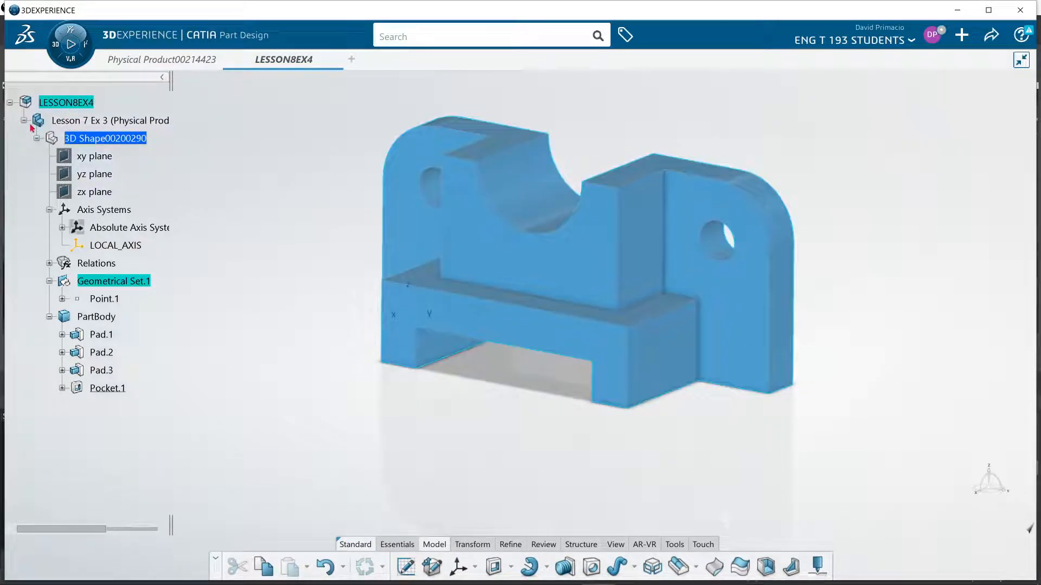
# Collapse the Lesson 7 Ex 3 branch, activate assembly-level editing, and enlarge the specification tree
pyautogui.click(24, 120)
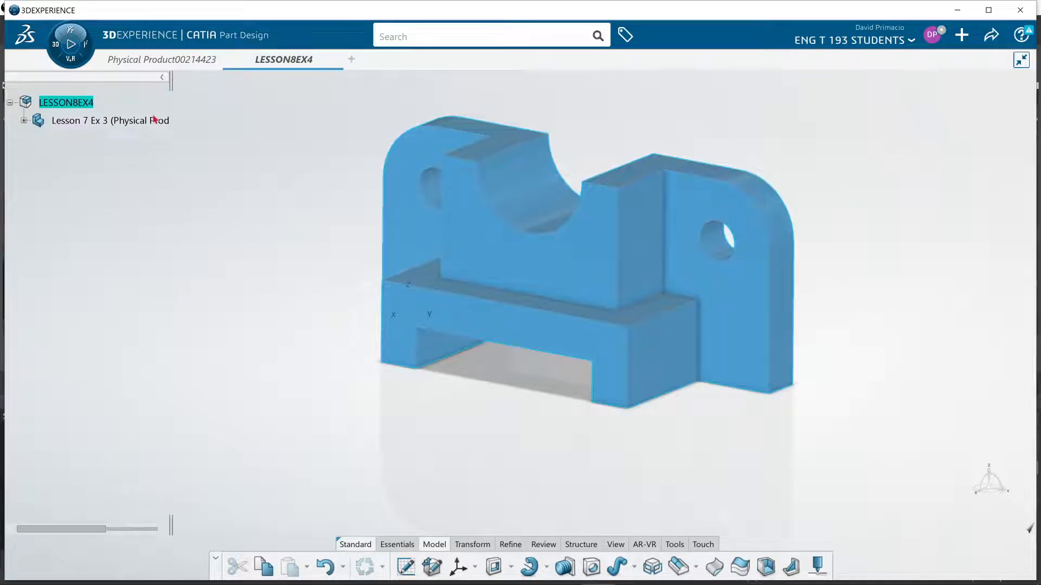
pyautogui.doubleClick(162, 122)
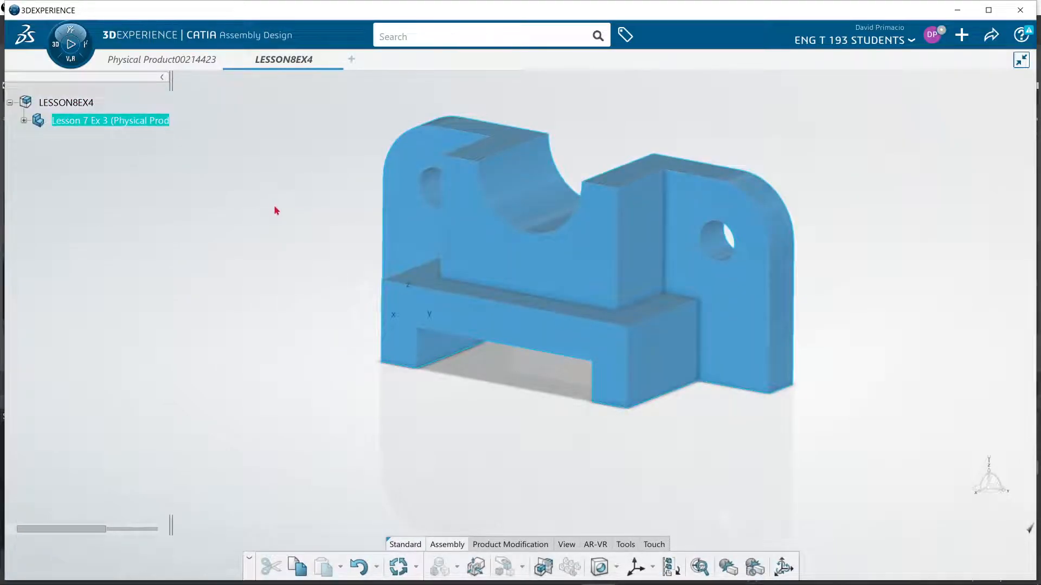
pyautogui.click(310, 241)
pyautogui.keyDown('ctrl'); pyautogui.moveTo(348, 319); pyautogui.dragTo(344, 297, button='middle'); pyautogui.keyUp('ctrl')
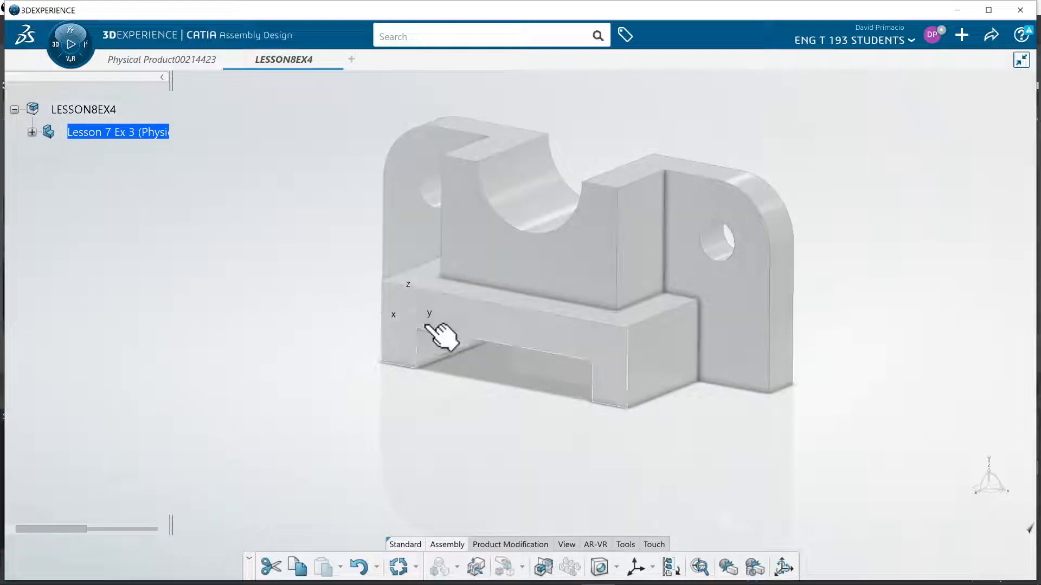
pyautogui.click(32, 132)
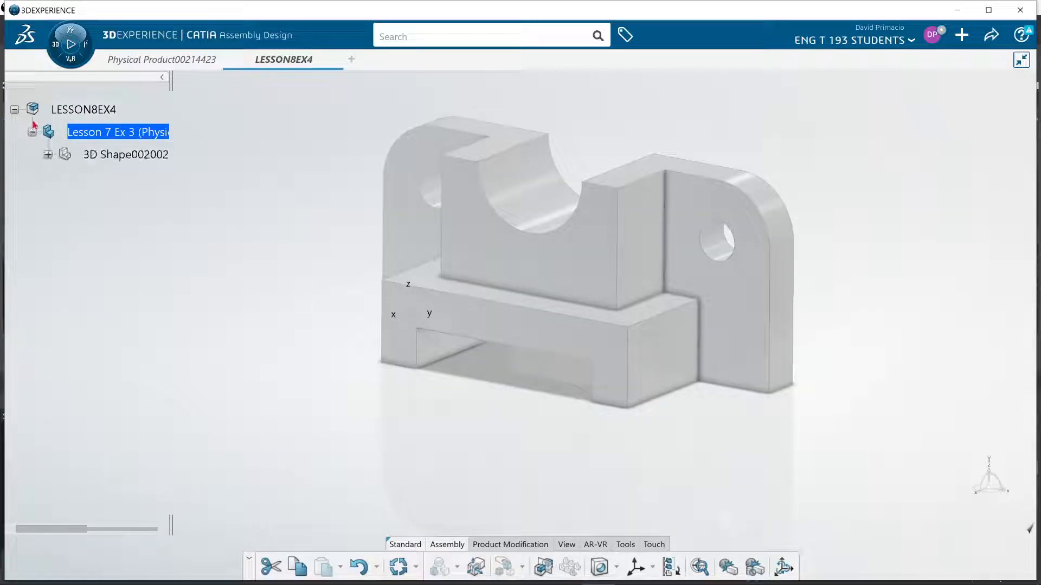
pyautogui.keyDown('ctrl'); pyautogui.moveTo(313, 301); pyautogui.dragTo(297, 283, button='middle'); pyautogui.keyUp('ctrl')
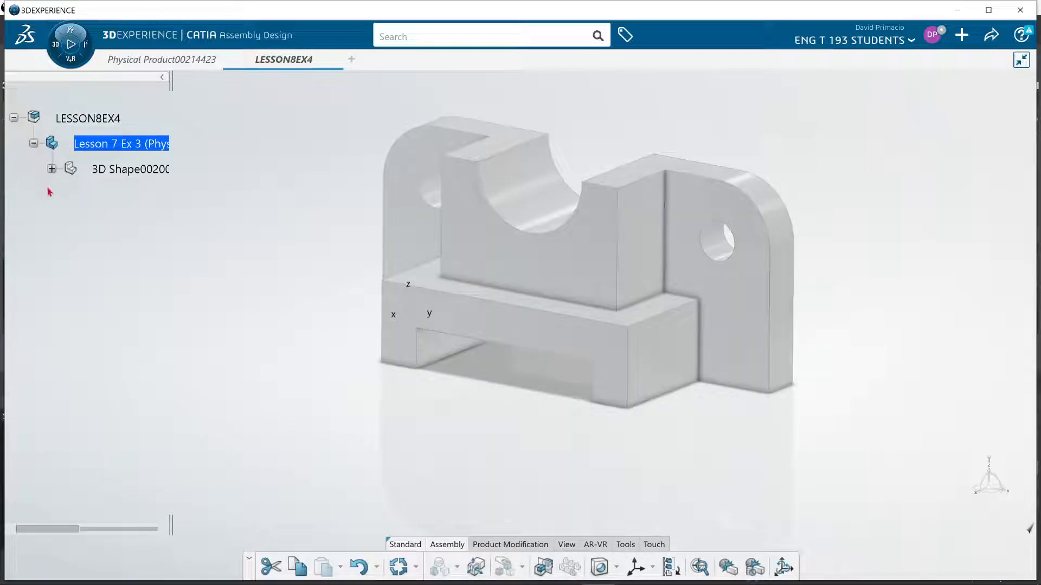
pyautogui.press('F3')
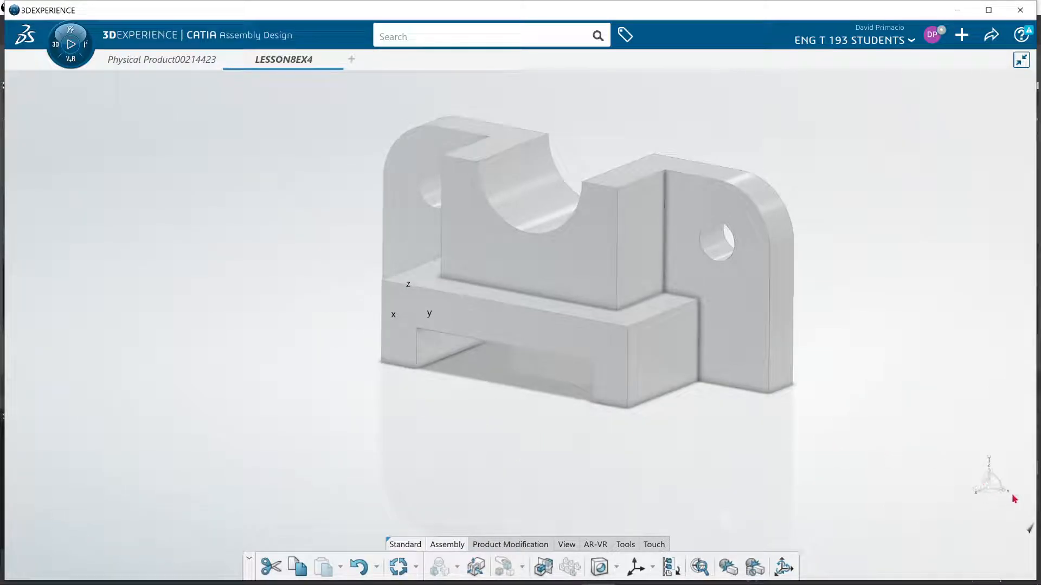
pyautogui.hotkey('ctrl', 's')
pyautogui.press('F1')
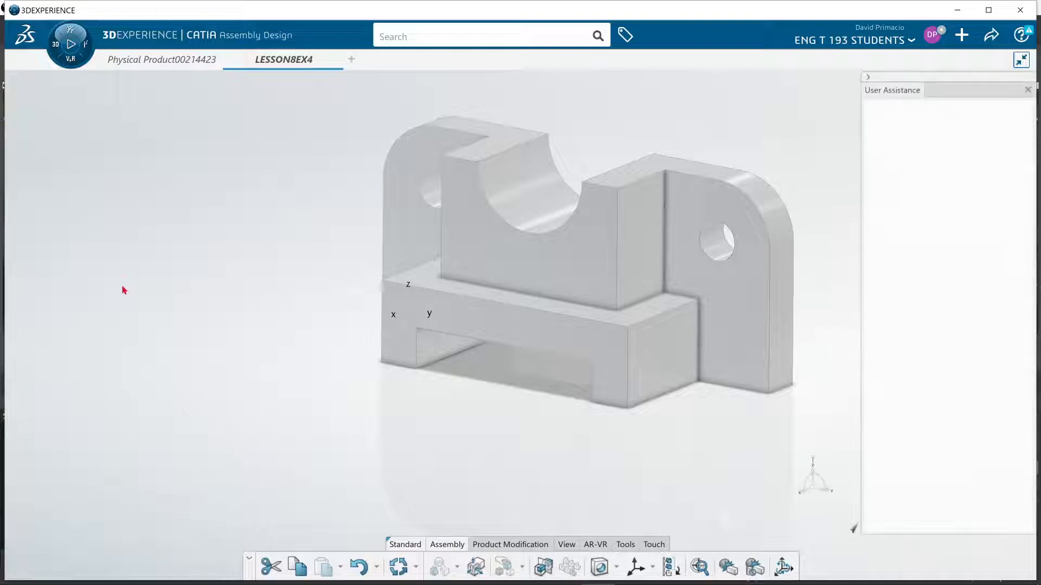
pyautogui.press('capslock')
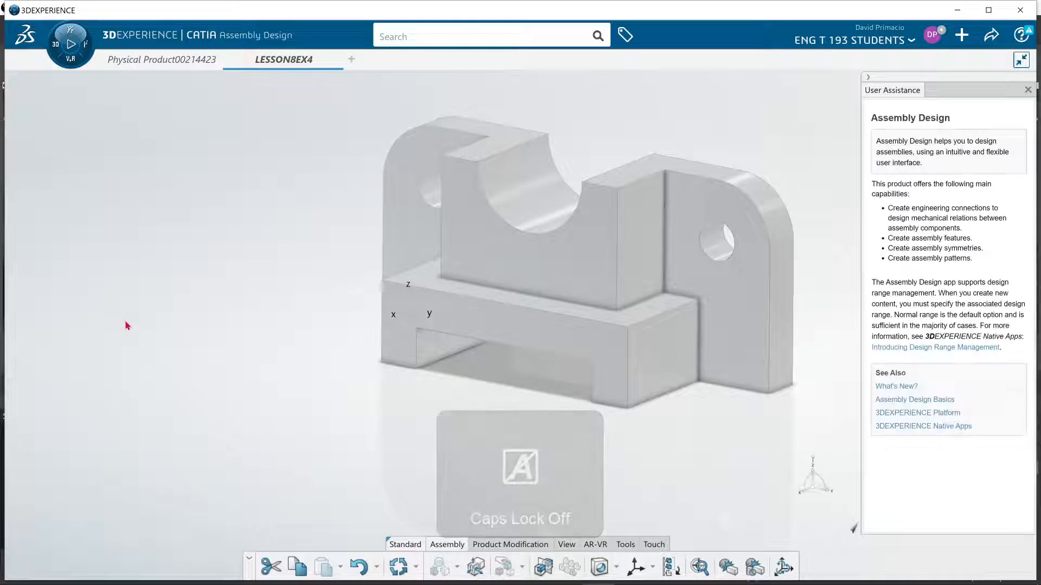
pyautogui.click(1029, 90)
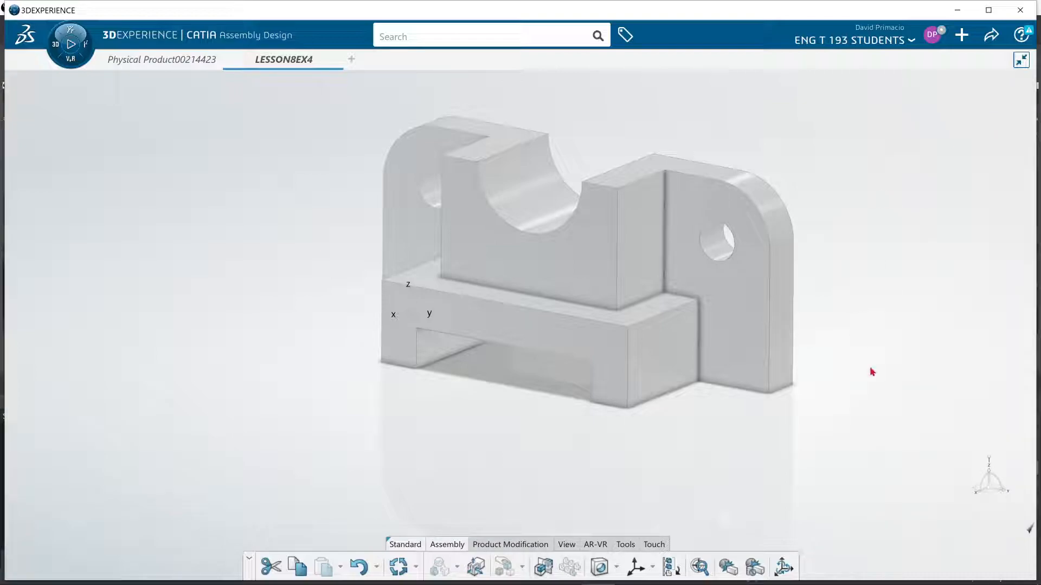
pyautogui.click(463, 578)
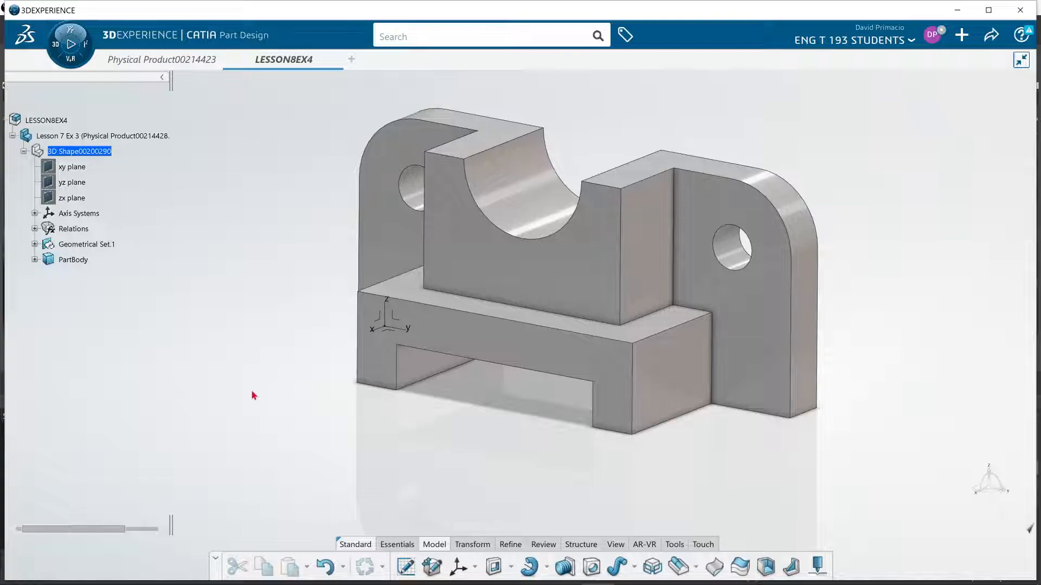
# Examine the Lesson 7 Ex 3 bracket from all sides, including its back, bottom and end faces that meet at the axis-system corner
pyautogui.moveTo(407, 454); pyautogui.dragTo(425, 469, button='middle')
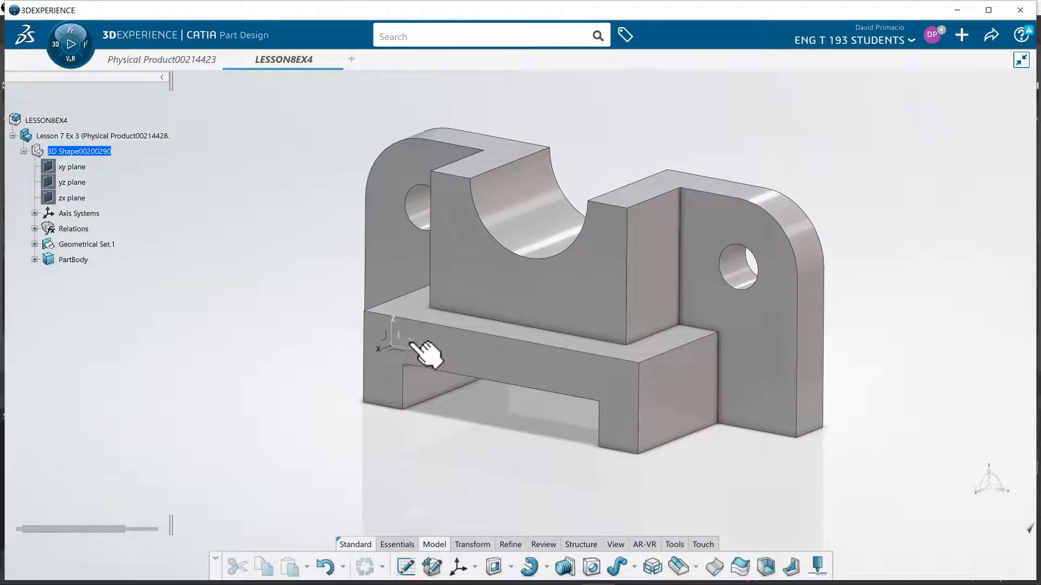
pyautogui.moveTo(852, 413); pyautogui.dragTo(556, 314, button='middle')
pyautogui.click(556, 314)
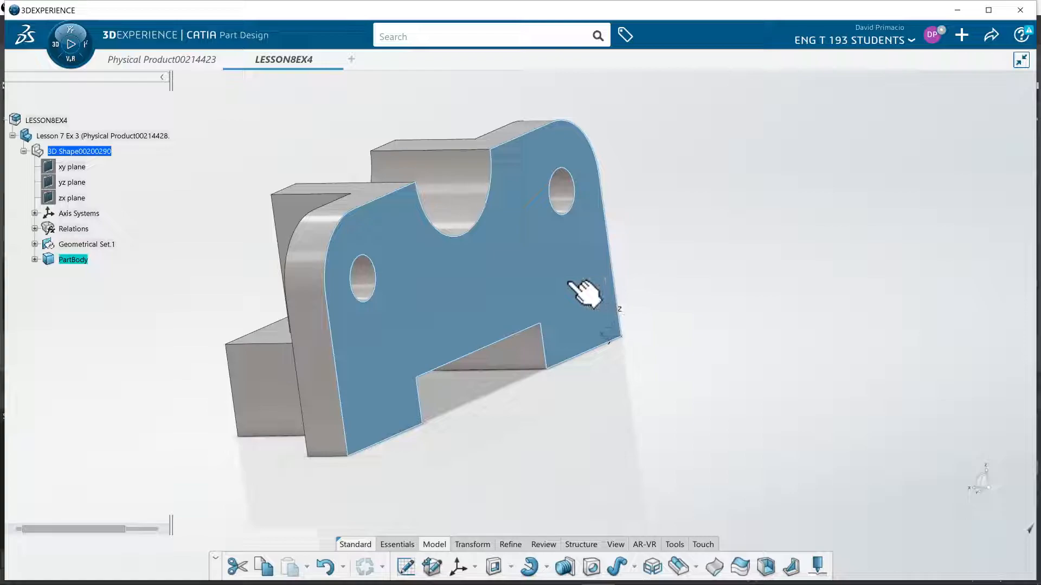
pyautogui.moveTo(242, 451); pyautogui.dragTo(815, 365, button='middle')
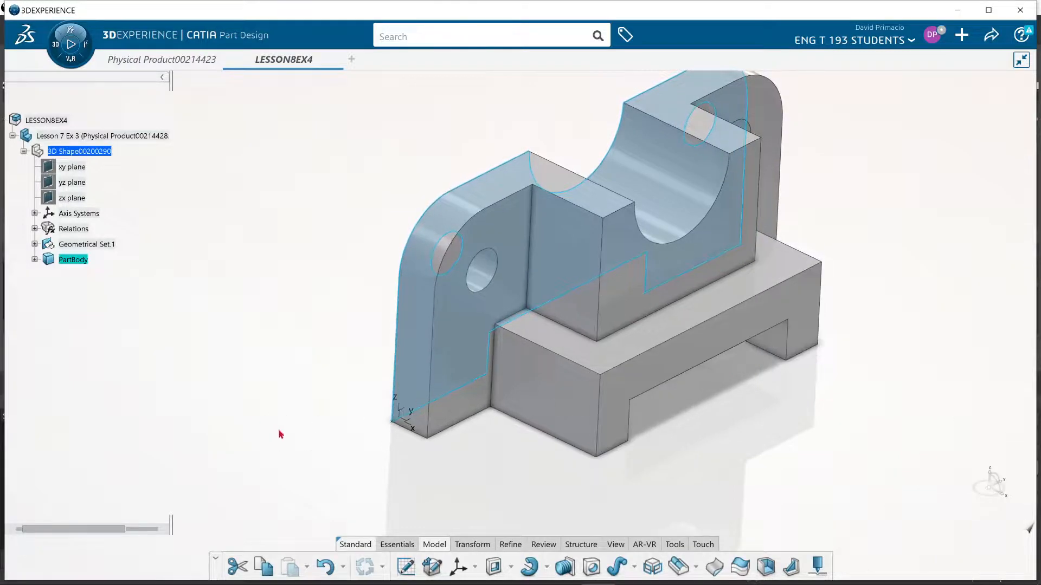
pyautogui.moveTo(483, 471); pyautogui.dragTo(458, 369, button='middle')
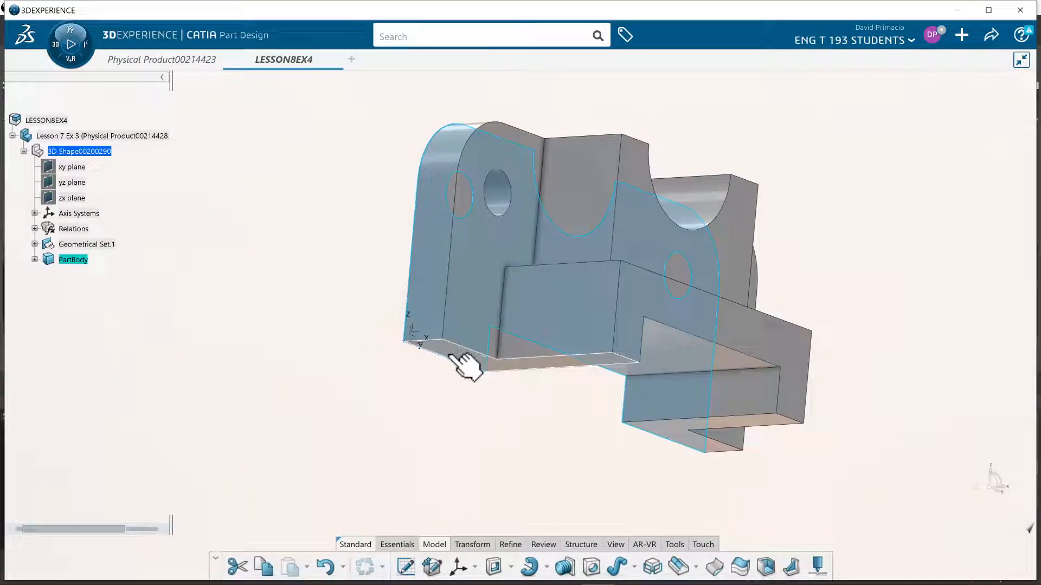
pyautogui.click(452, 359)
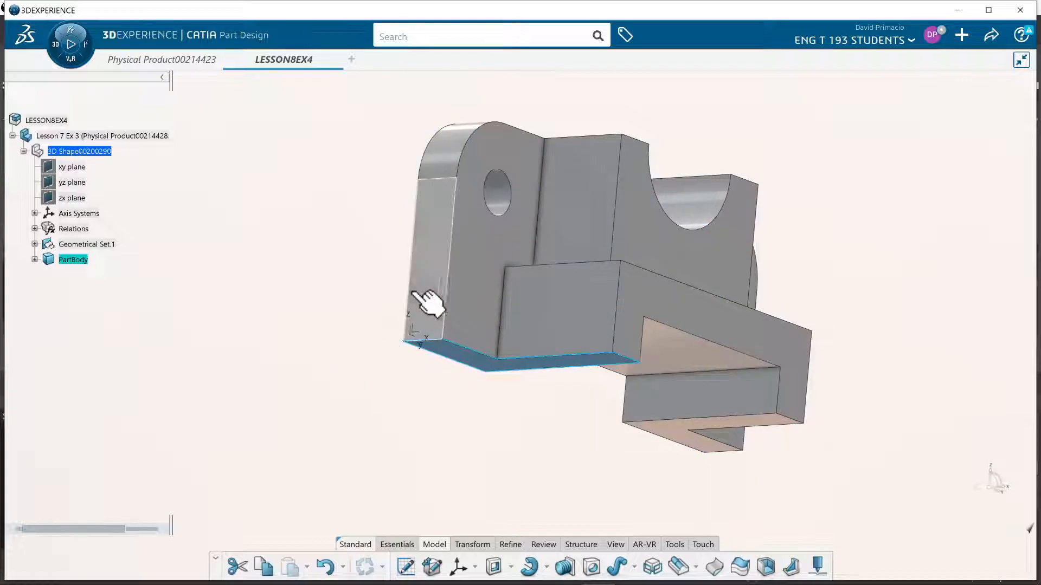
pyautogui.click(441, 291)
pyautogui.moveTo(456, 432); pyautogui.dragTo(628, 463, button='middle')
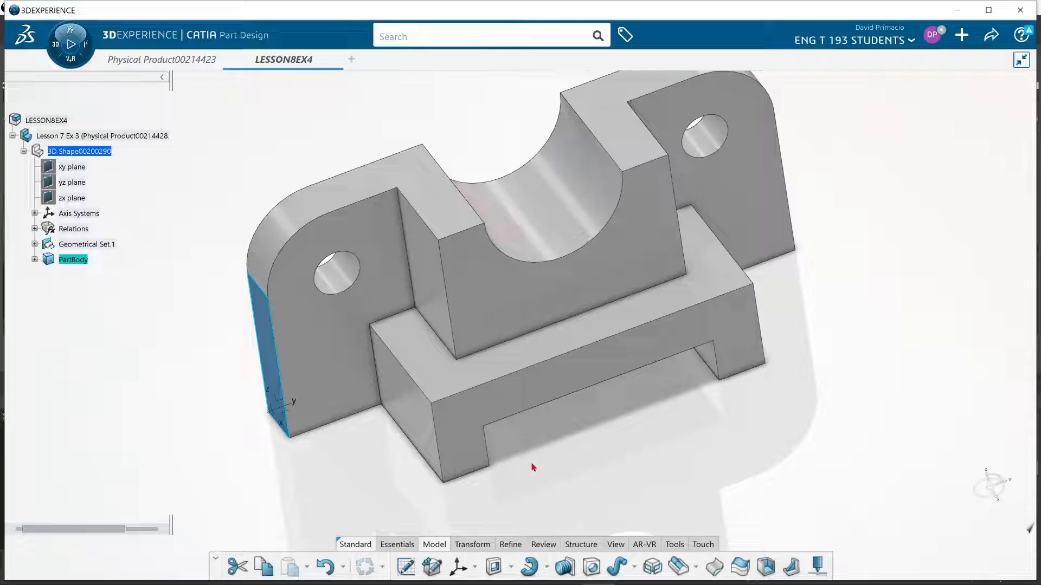
pyautogui.click(275, 490)
pyautogui.moveTo(701, 452); pyautogui.dragTo(756, 463, button='middle')
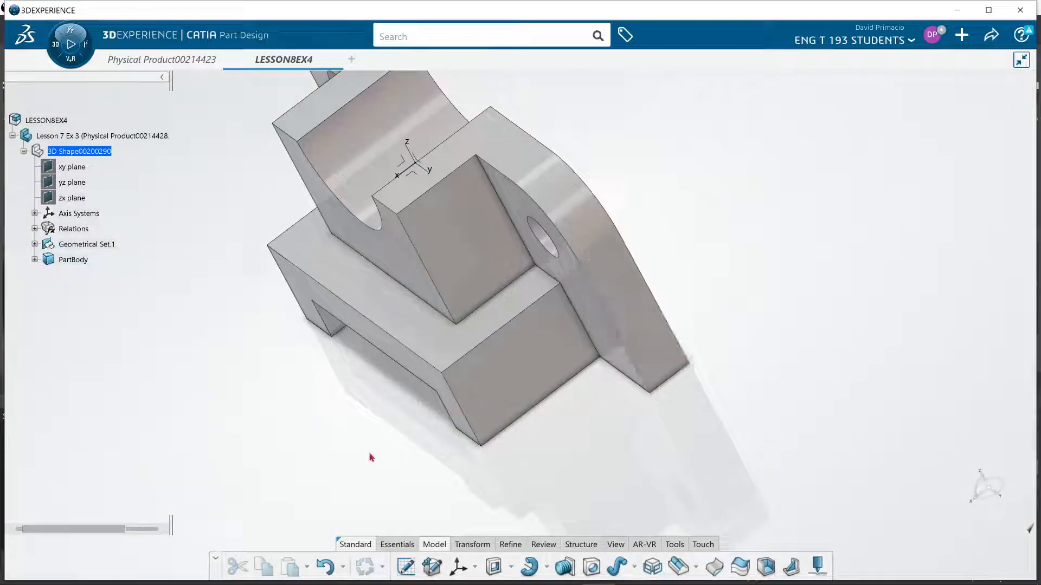
pyautogui.moveTo(351, 448); pyautogui.dragTo(649, 379, button='middle')
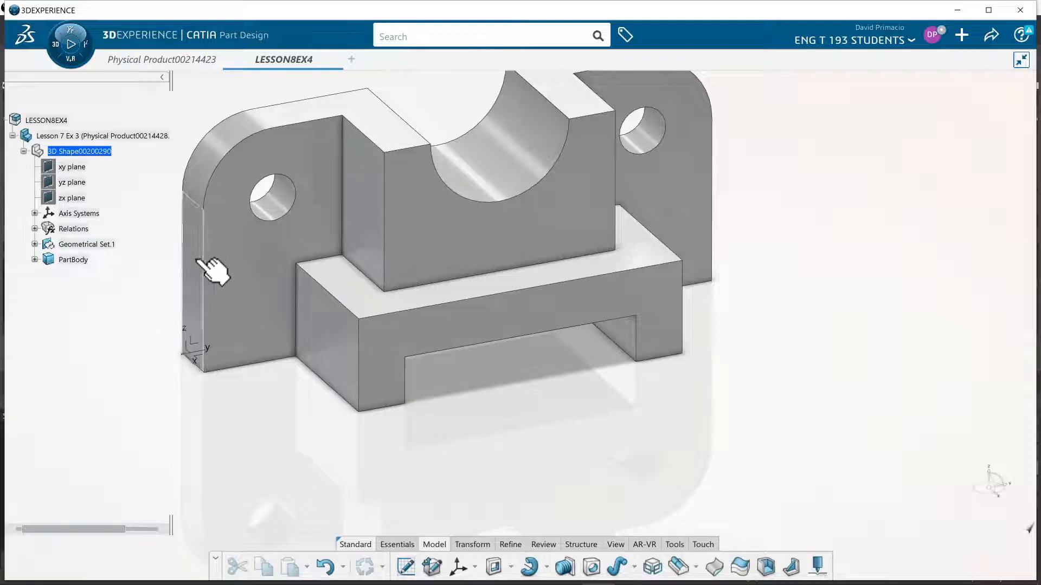
pyautogui.moveTo(723, 413); pyautogui.dragTo(766, 442, button='middle')
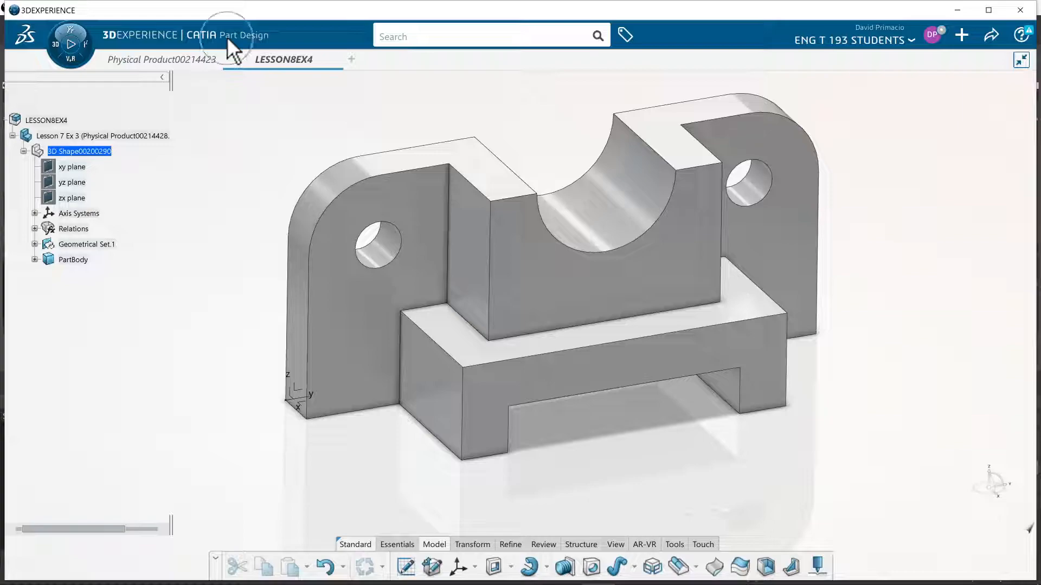
# Activate the LESSON8EX4 root product and insert a new 3D part under it
pyautogui.doubleClick(43, 120)
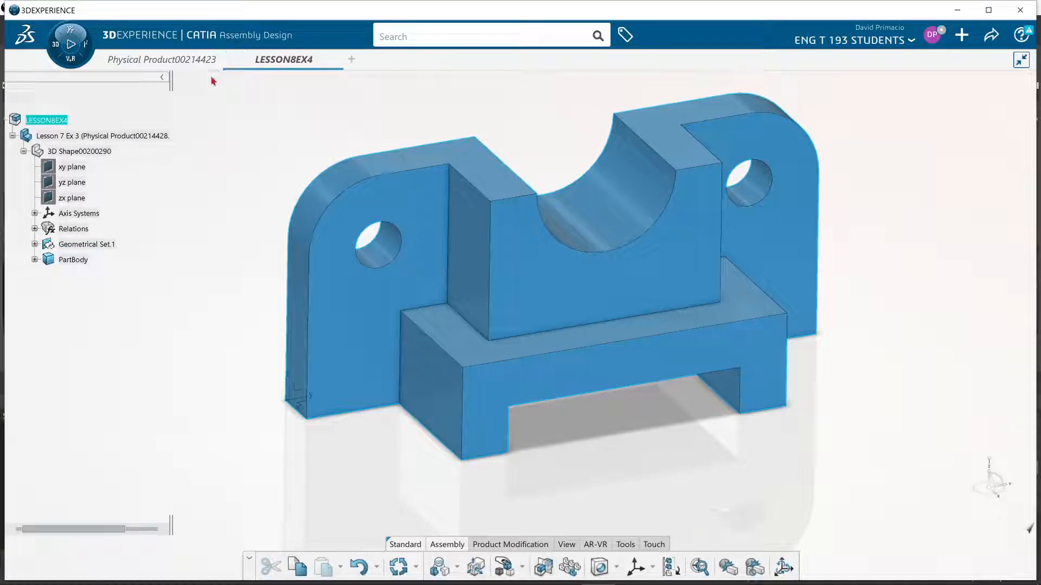
pyautogui.rightClick(44, 121)
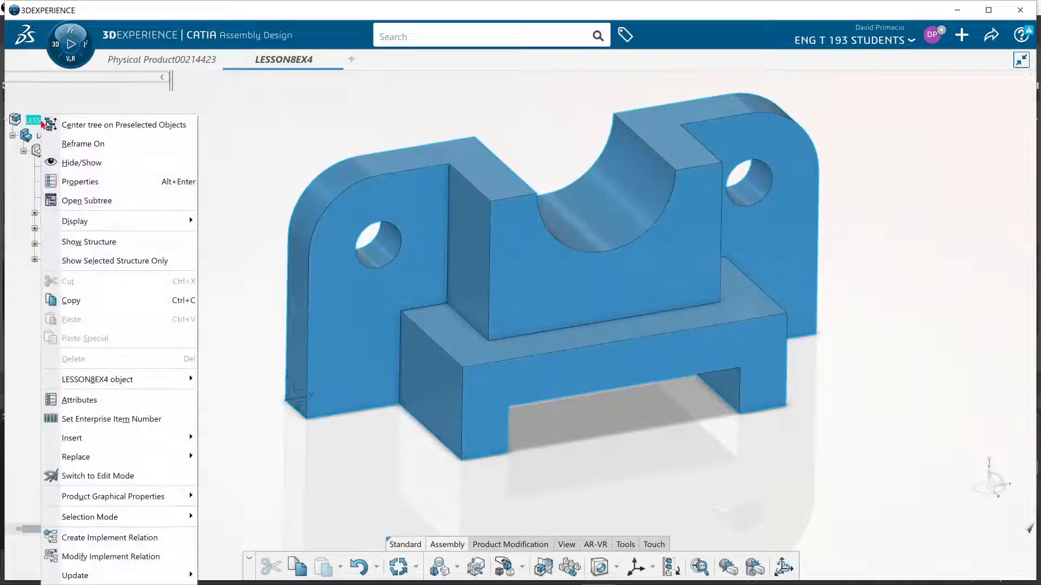
pyautogui.moveTo(163, 438)
pyautogui.click(322, 207)
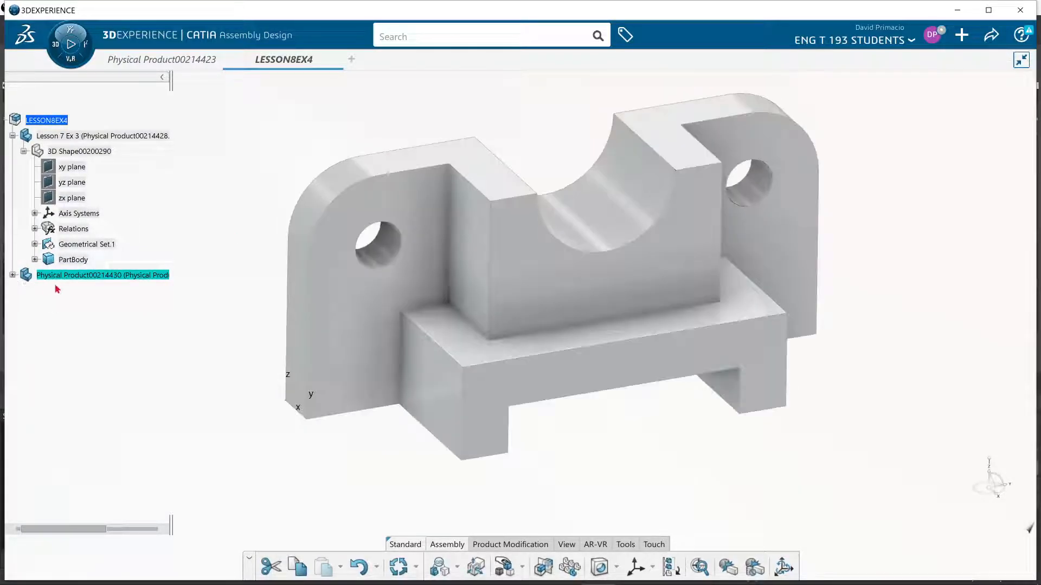
# Set the newly inserted part's title to Lesson 7 Ex 5
pyautogui.rightClick(63, 275)
pyautogui.click(130, 101)
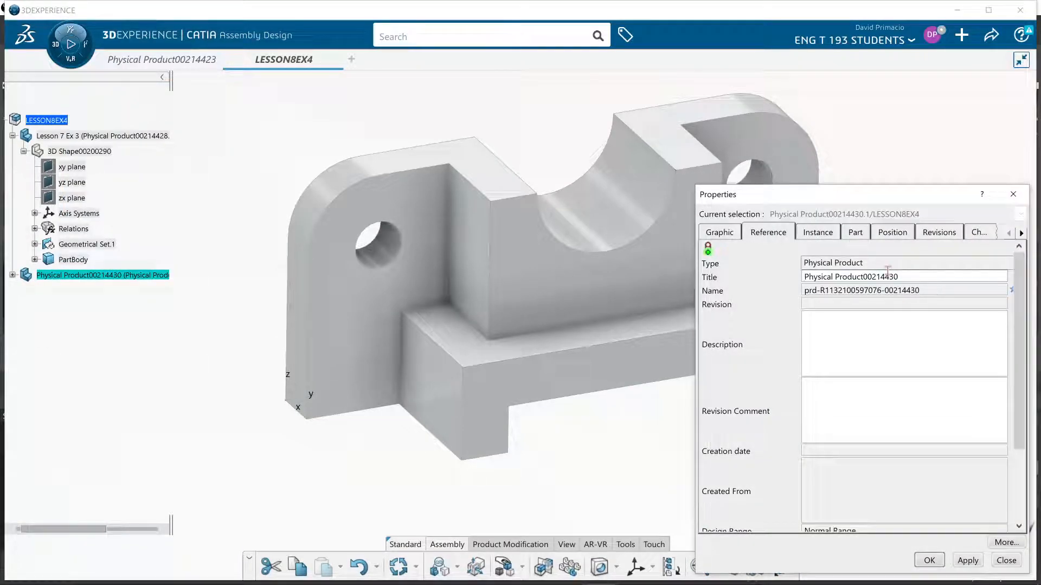
pyautogui.press('Up')
pyautogui.press('Up')
pyautogui.press('Up')
pyautogui.press('Up')
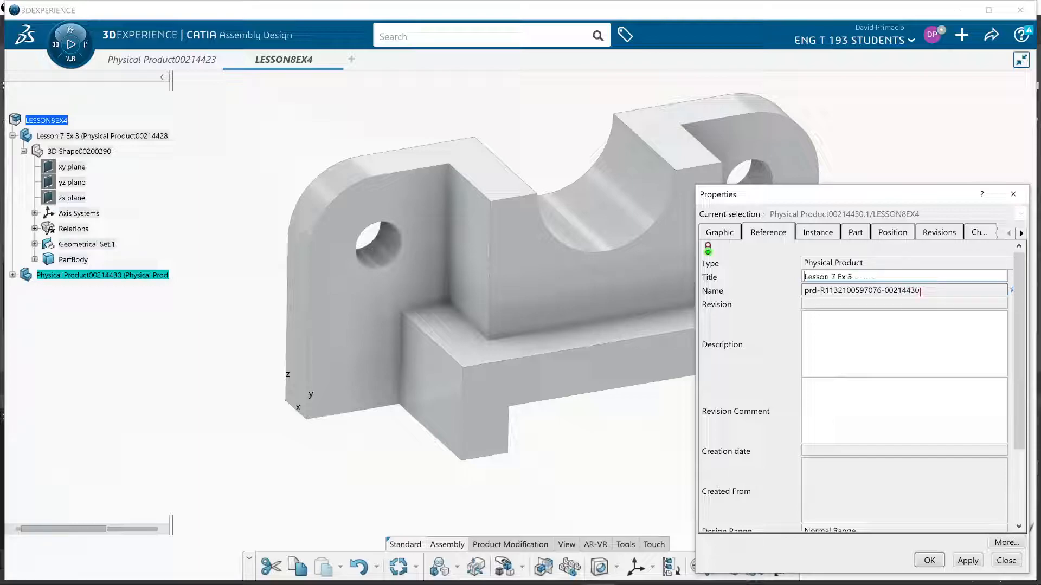
pyautogui.click(866, 277)
pyautogui.press('BackSpace')
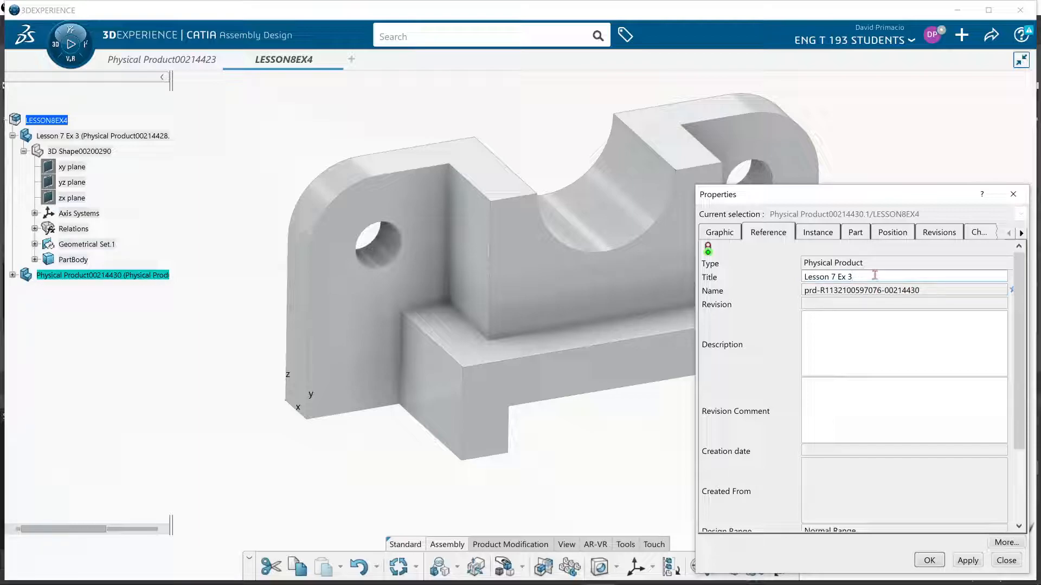
pyautogui.press('Return')
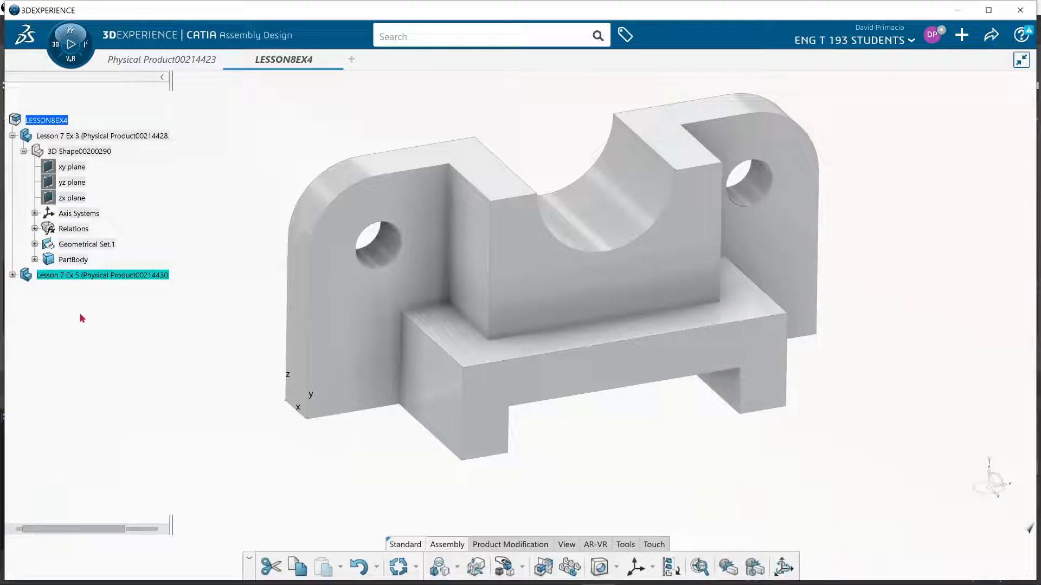
# Expand the Lesson 7 Ex 5 branch down to its 3D shape and activate that shape for part editing
pyautogui.click(12, 274)
pyautogui.click(23, 290)
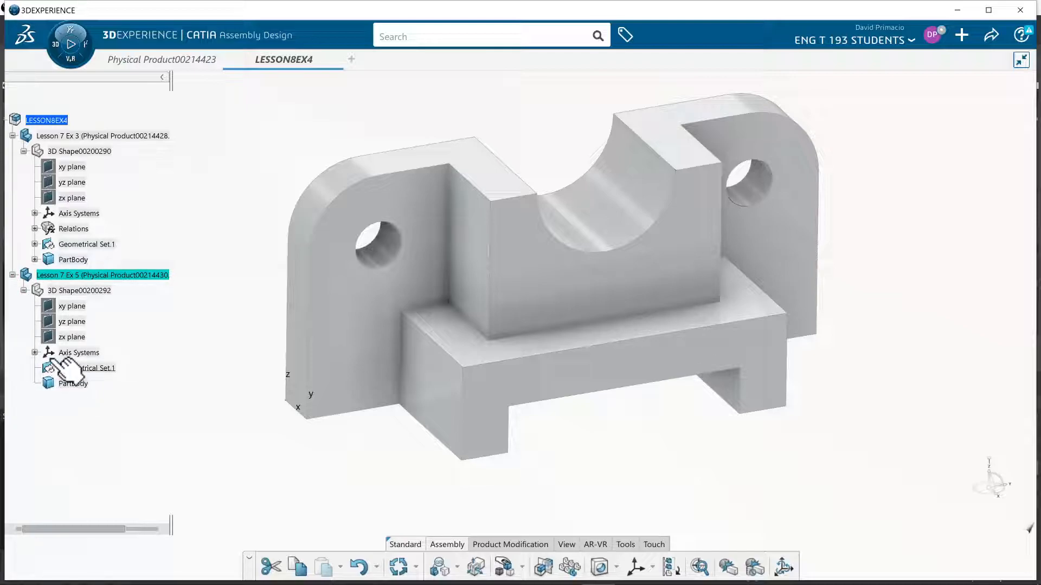
pyautogui.click(633, 569)
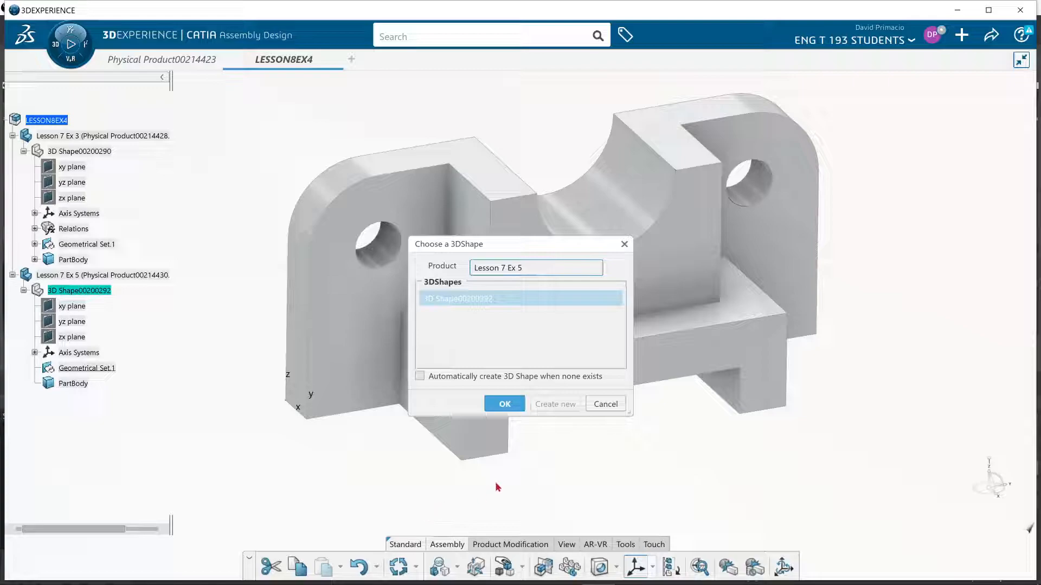
pyautogui.click(604, 404)
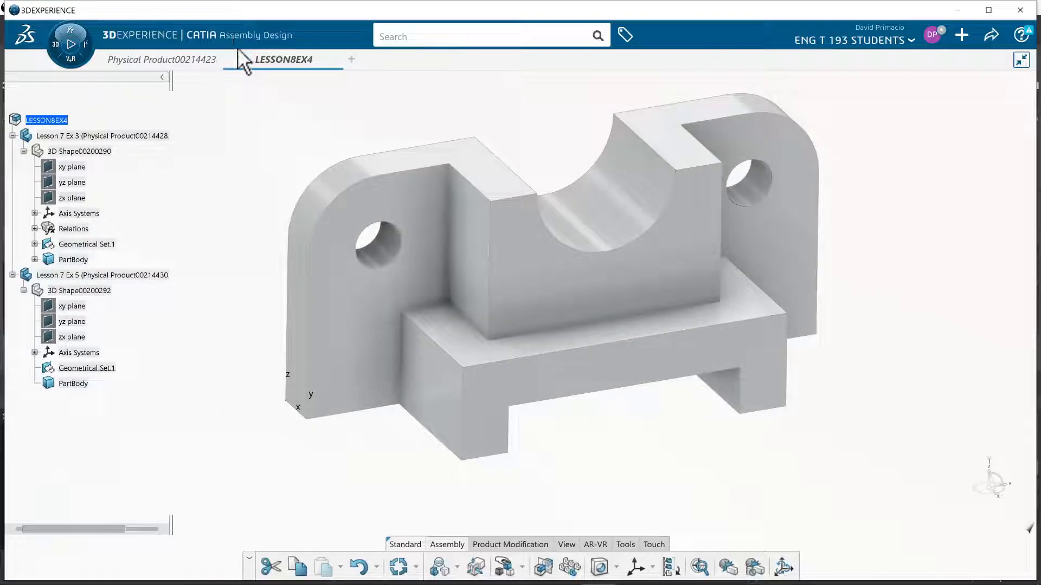
pyautogui.doubleClick(50, 276)
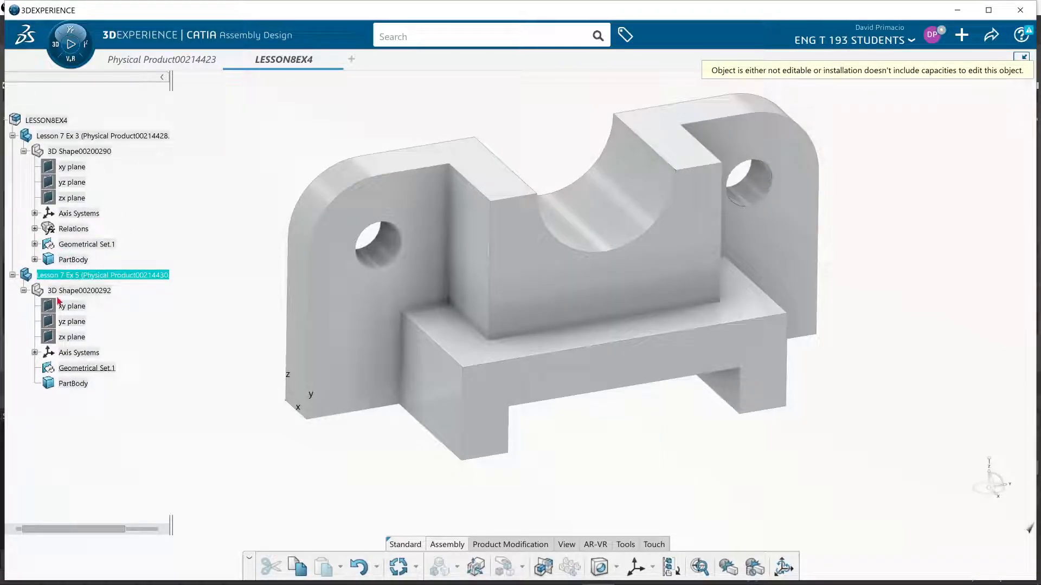
pyautogui.click(68, 291)
pyautogui.doubleClick(61, 292)
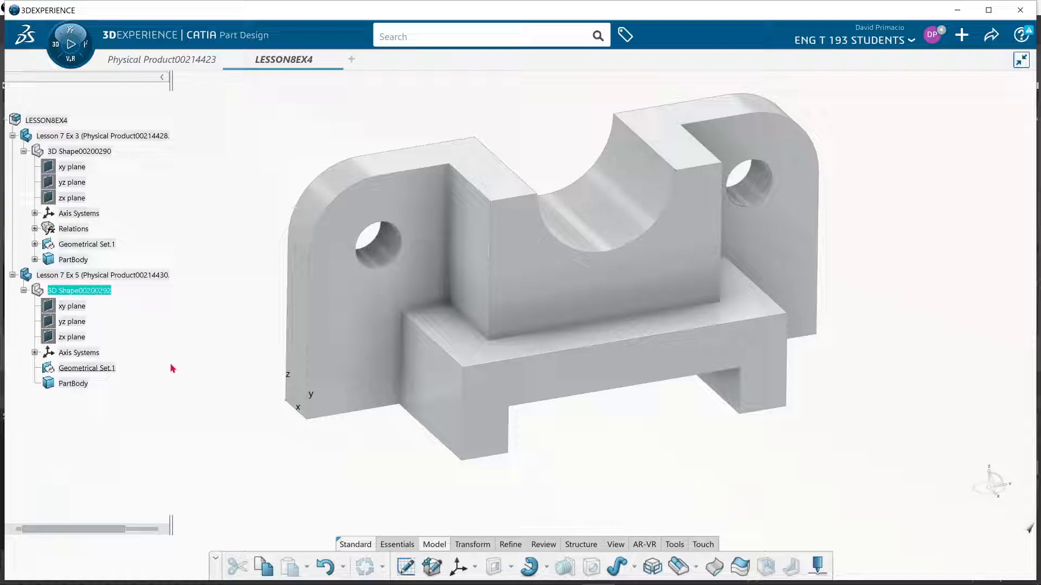
pyautogui.click(458, 566)
pyautogui.rightClick(908, 431)
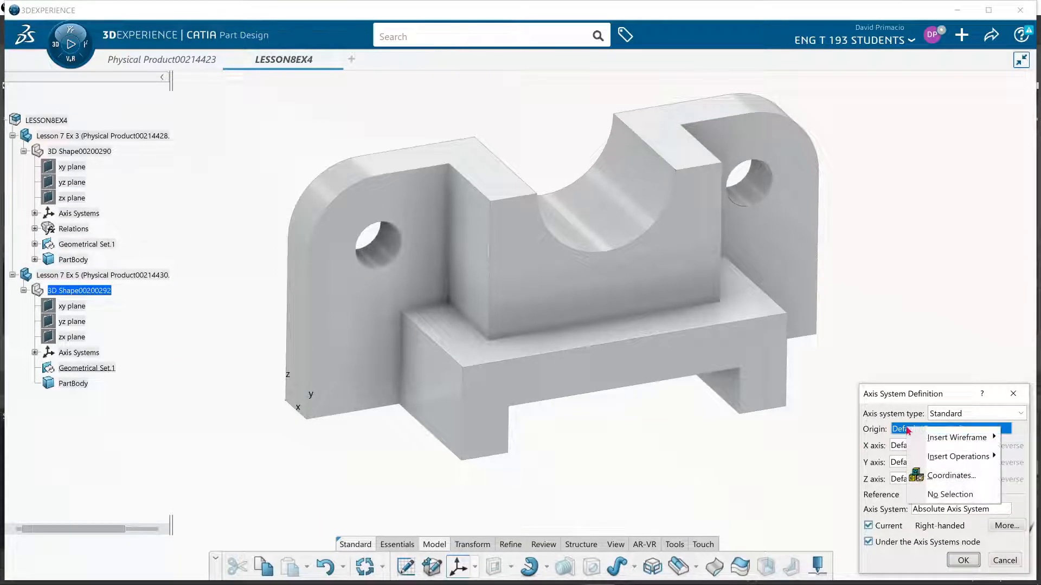
pyautogui.moveTo(945, 437)
pyautogui.click(887, 439)
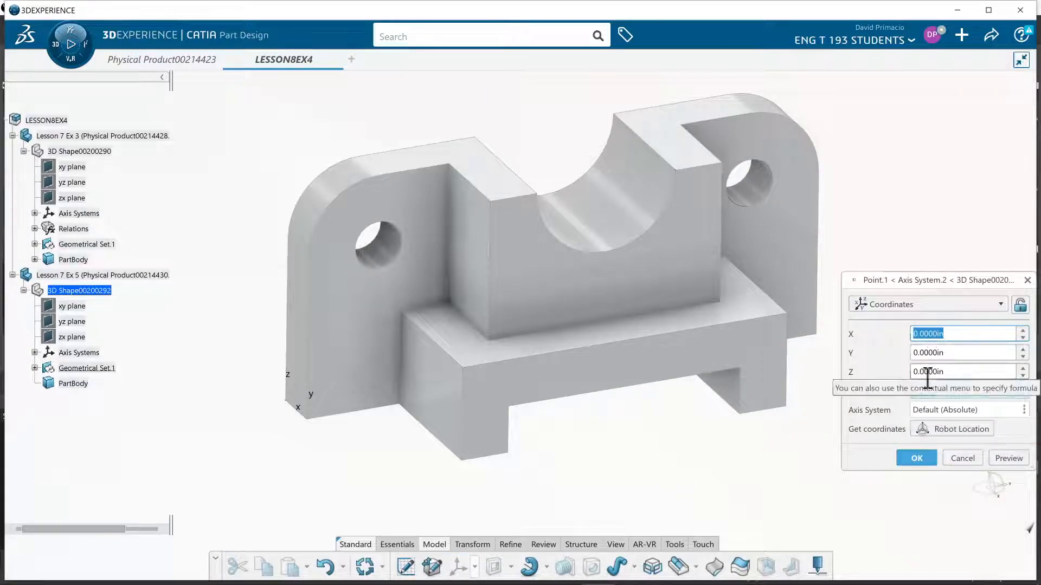
pyautogui.hotkey('alt', 'Tab')
pyautogui.hotkey('alt', 'Tab')
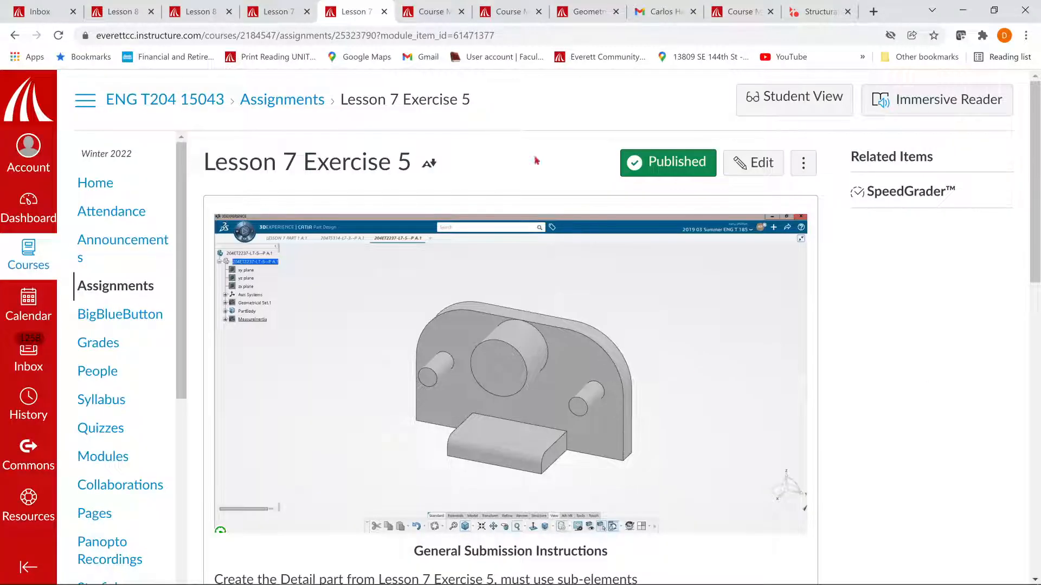
pyautogui.click(119, 12)
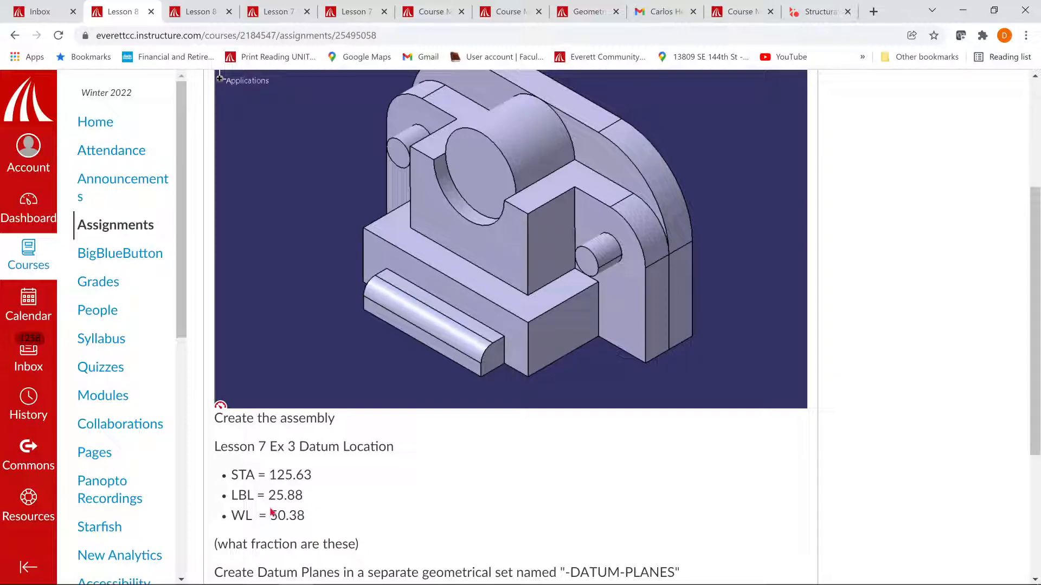
pyautogui.hotkey('alt', 'Tab')
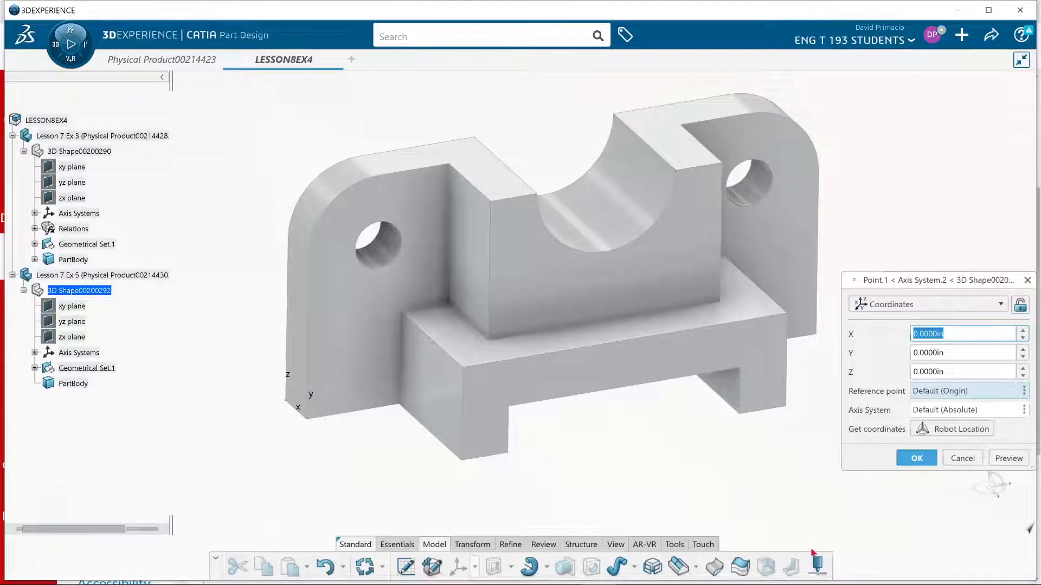
pyautogui.click(966, 459)
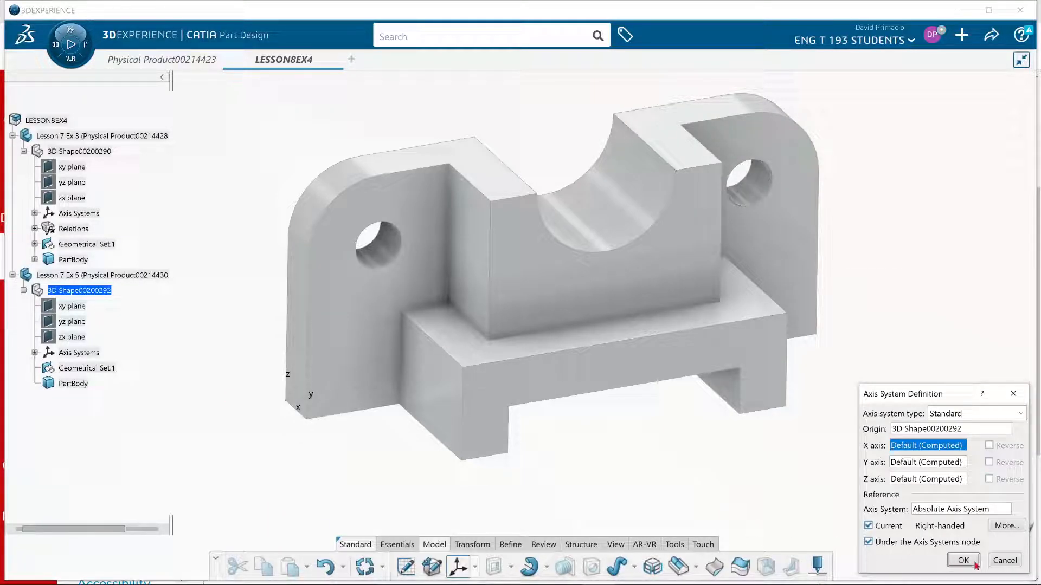
pyautogui.click(1004, 561)
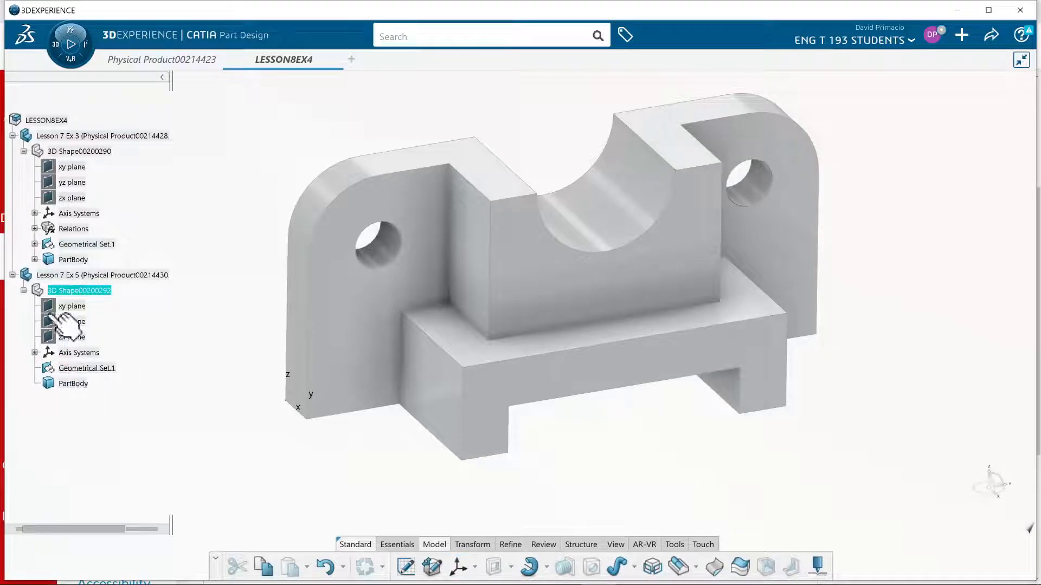
# Copy Point.1 from the Lesson 7 Ex 3 geometrical set and paste it into Geometrical Set.1 of Lesson 7 Ex 5
pyautogui.click(34, 213)
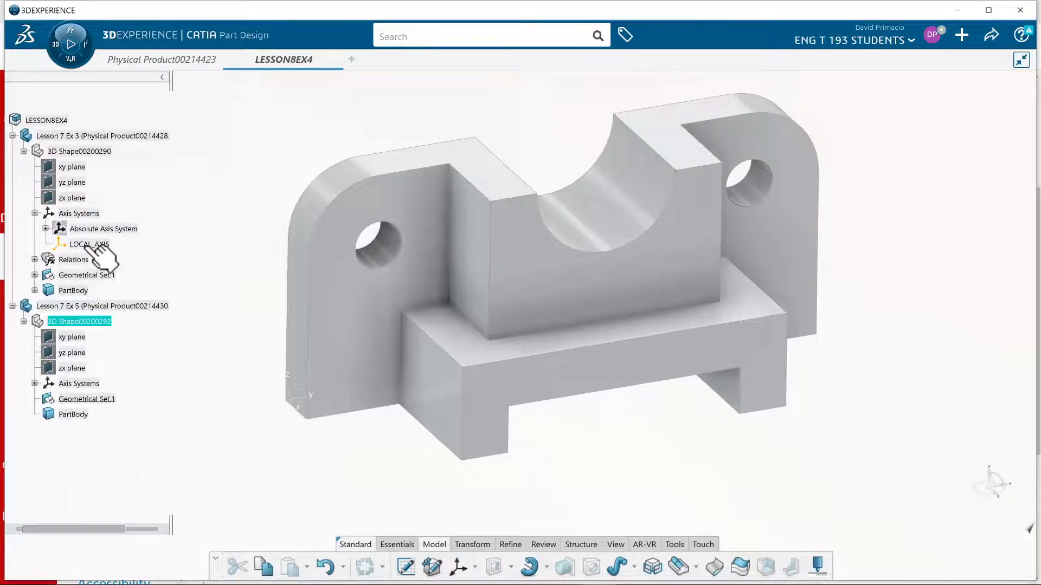
pyautogui.click(34, 276)
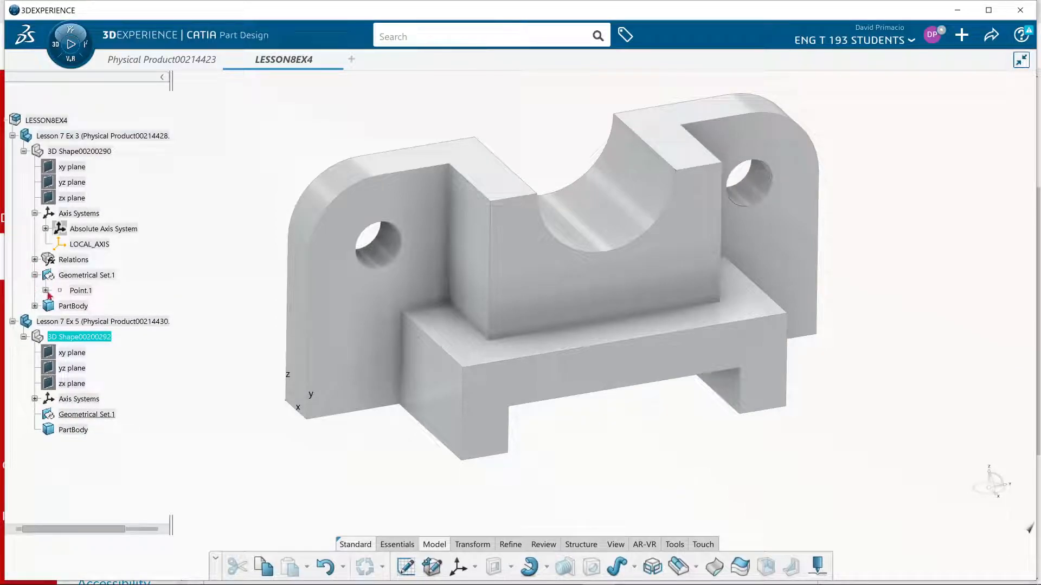
pyautogui.doubleClick(85, 277)
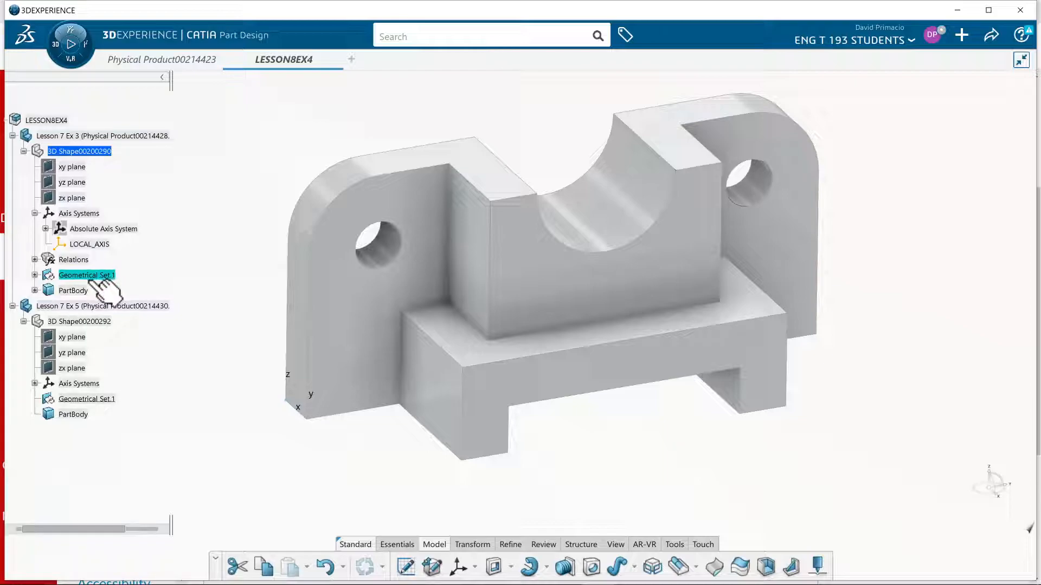
pyautogui.doubleClick(88, 281)
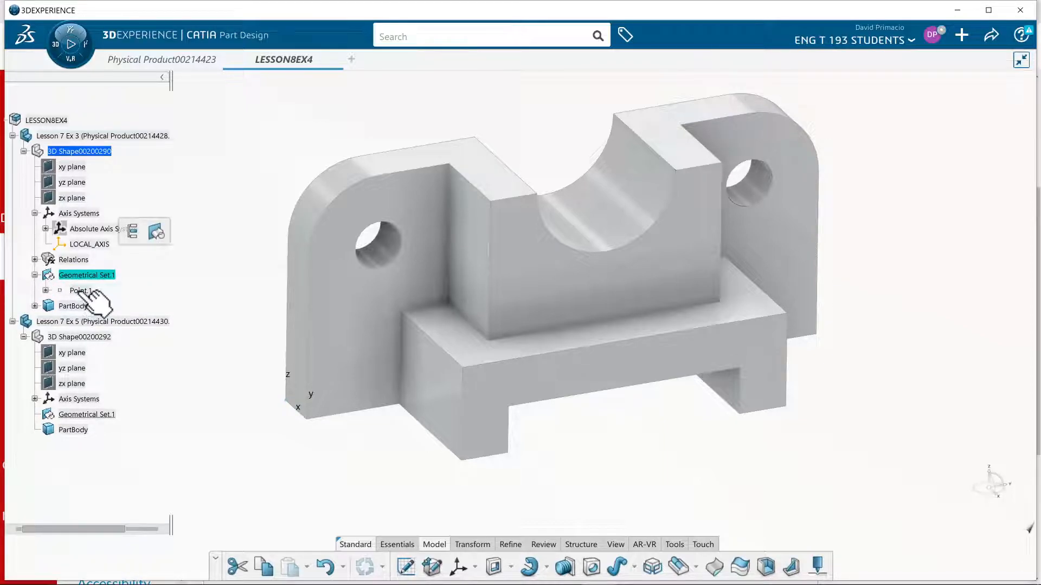
pyautogui.rightClick(77, 291)
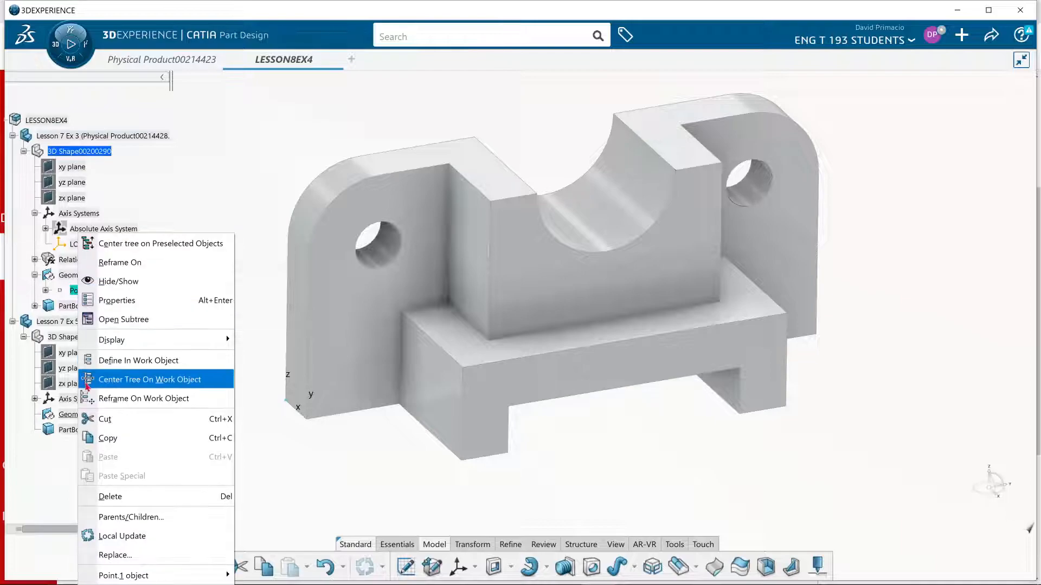
pyautogui.click(94, 442)
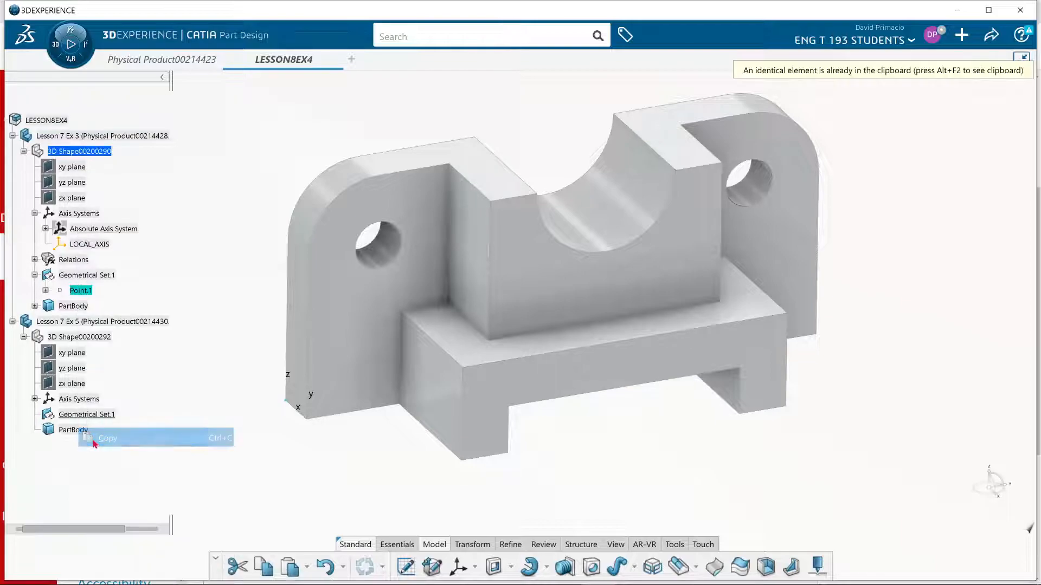
pyautogui.click(107, 416)
pyautogui.doubleClick(106, 418)
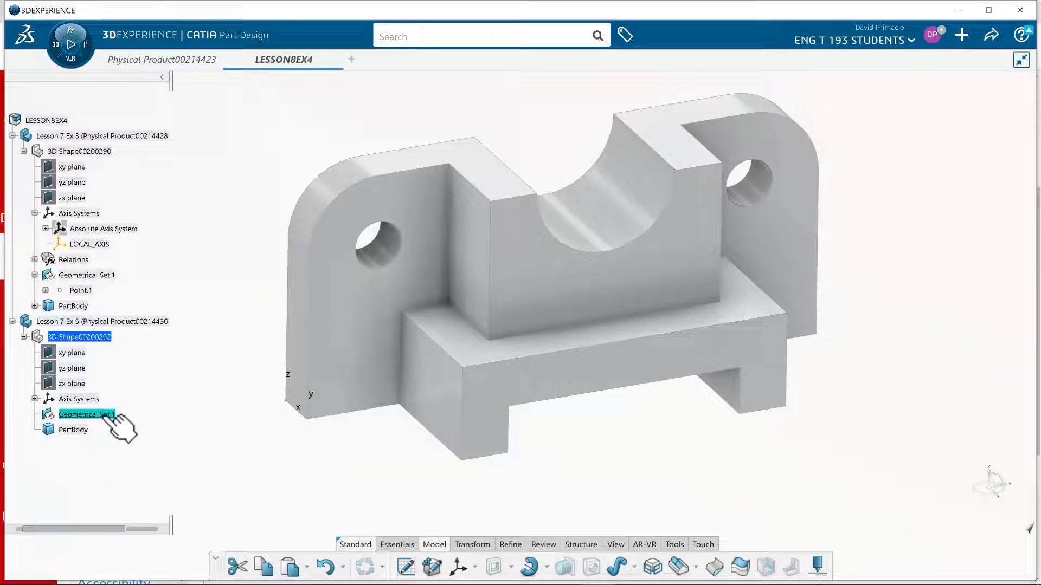
pyautogui.rightClick(104, 416)
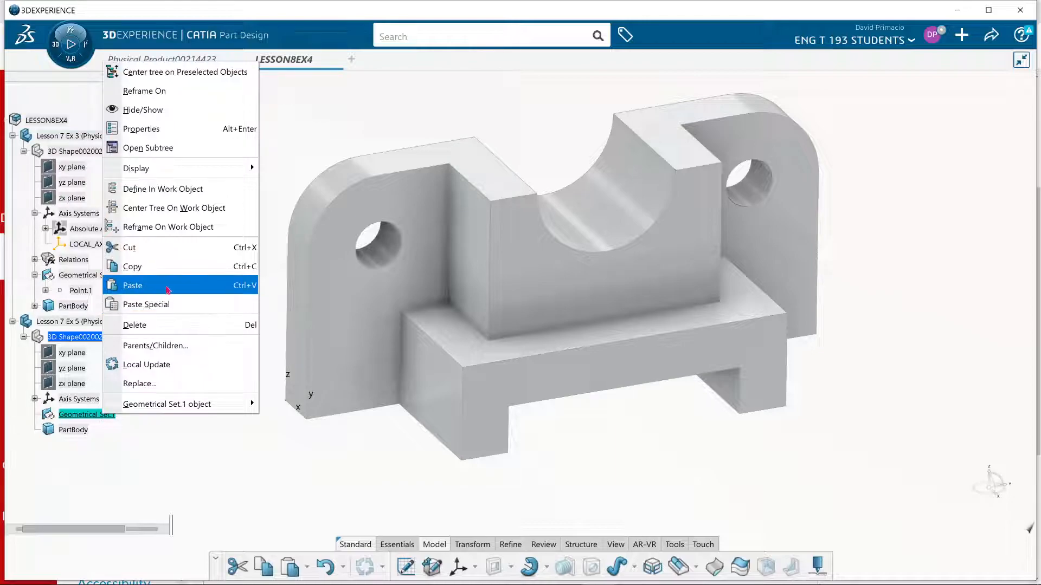
pyautogui.click(135, 285)
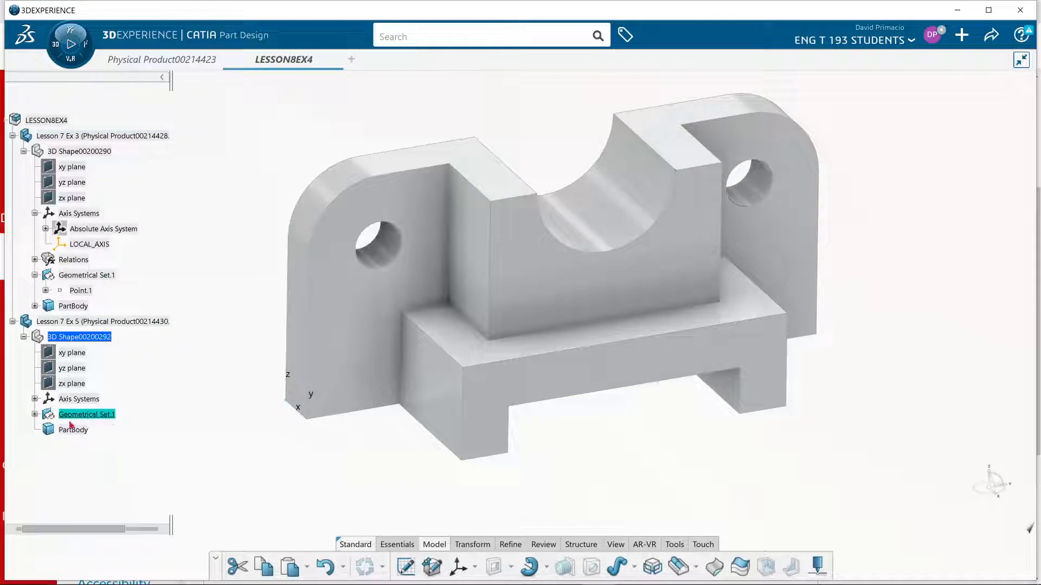
# Compare the X, Y and Z coordinates of the pasted point with those of the original point in Lesson 7 Ex 3
pyautogui.click(35, 415)
pyautogui.click(45, 430)
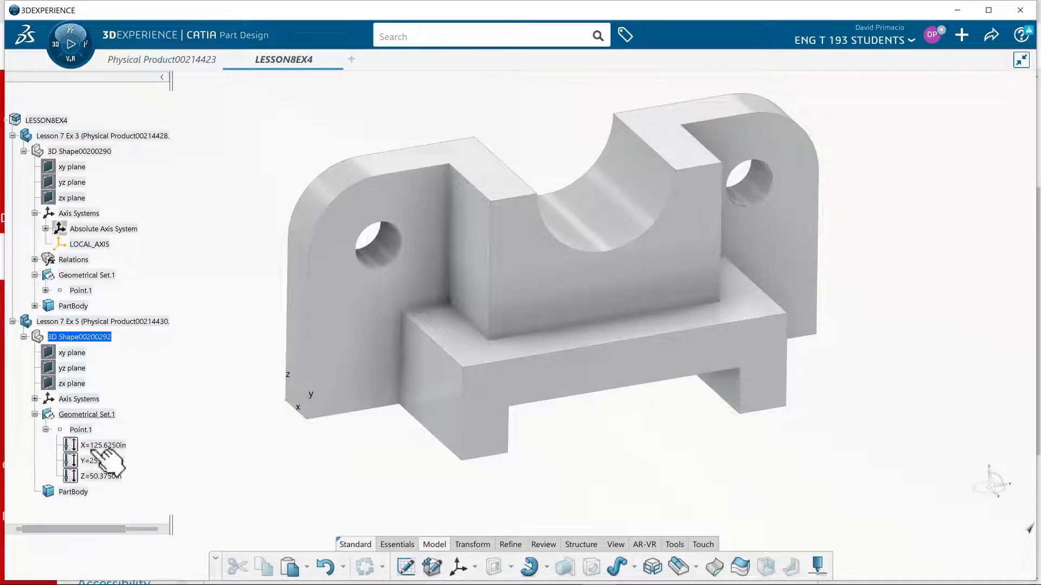
pyautogui.click(46, 290)
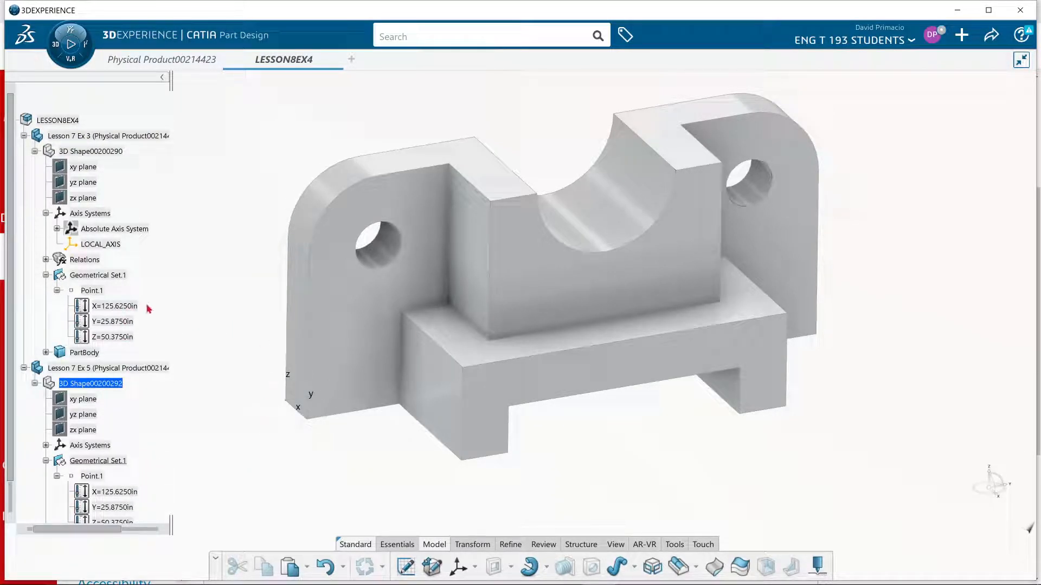
# Hide the Lesson 7 Ex 3 part and create a standard axis system in Lesson 7 Ex 5 with Point.1 as origin
pyautogui.rightClick(117, 135)
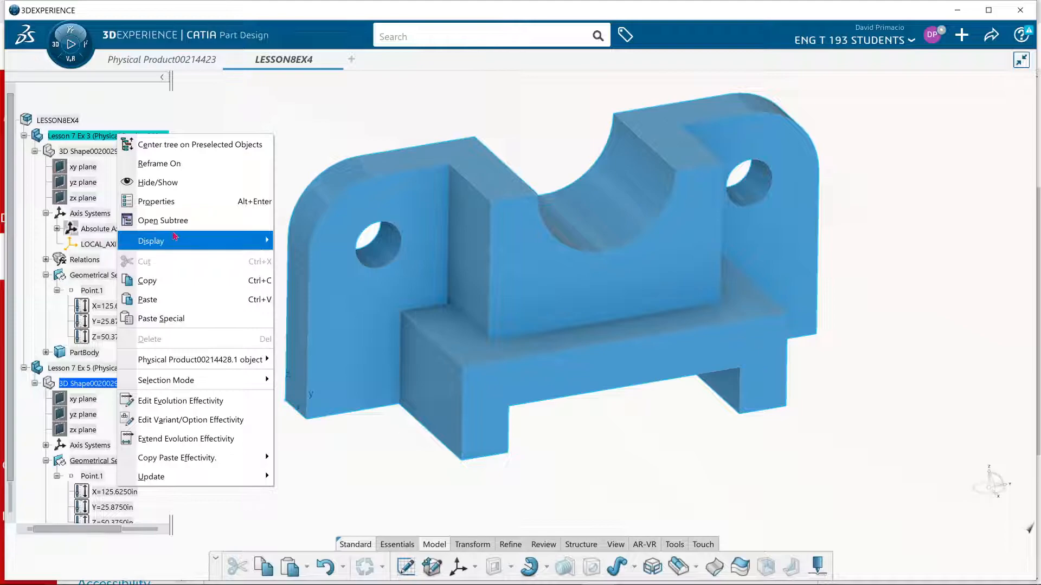
pyautogui.click(157, 183)
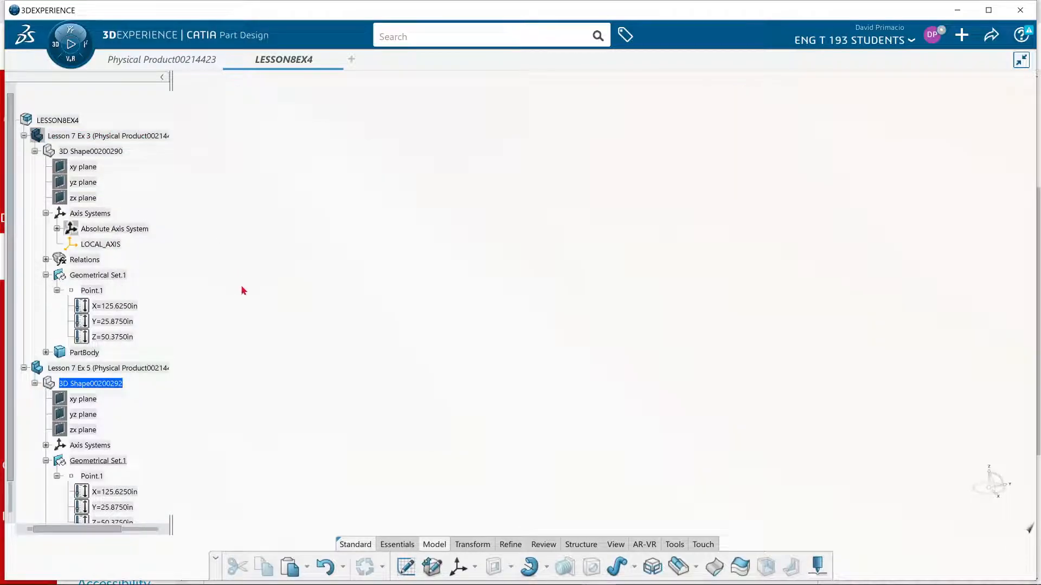
pyautogui.scroll(-1, 77, 475)
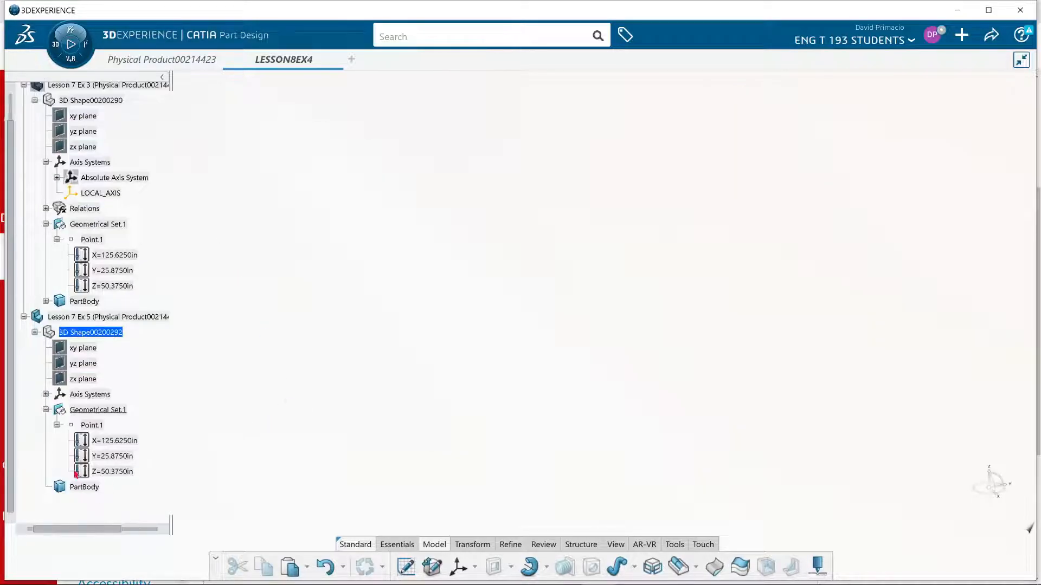
pyautogui.click(91, 426)
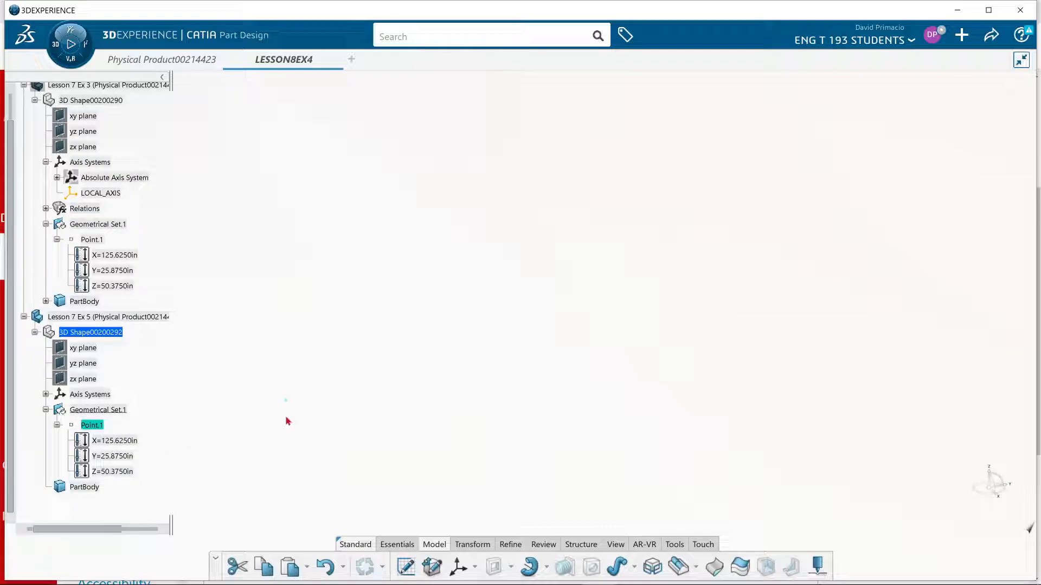
pyautogui.click(452, 575)
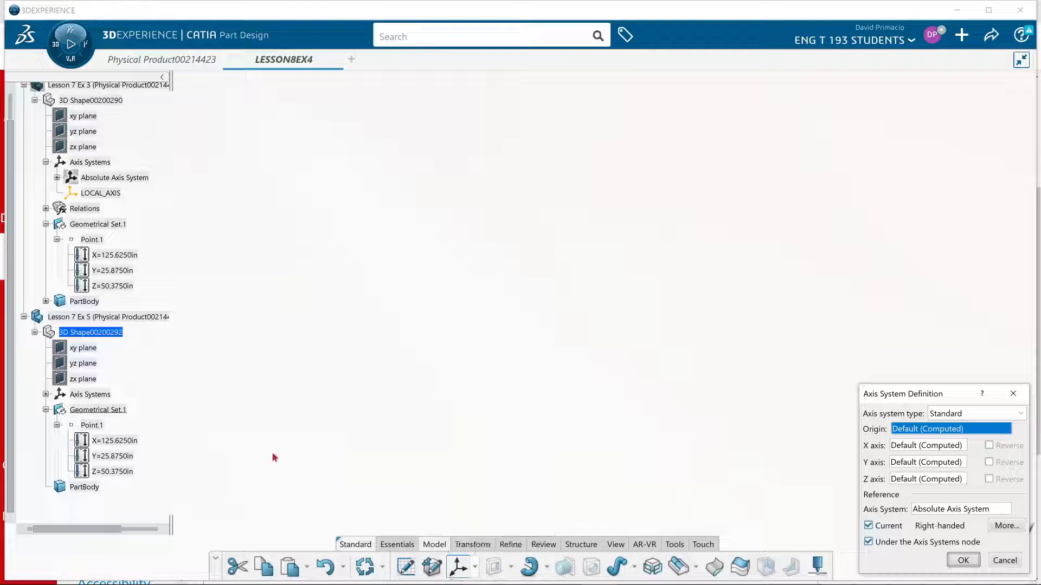
pyautogui.click(284, 406)
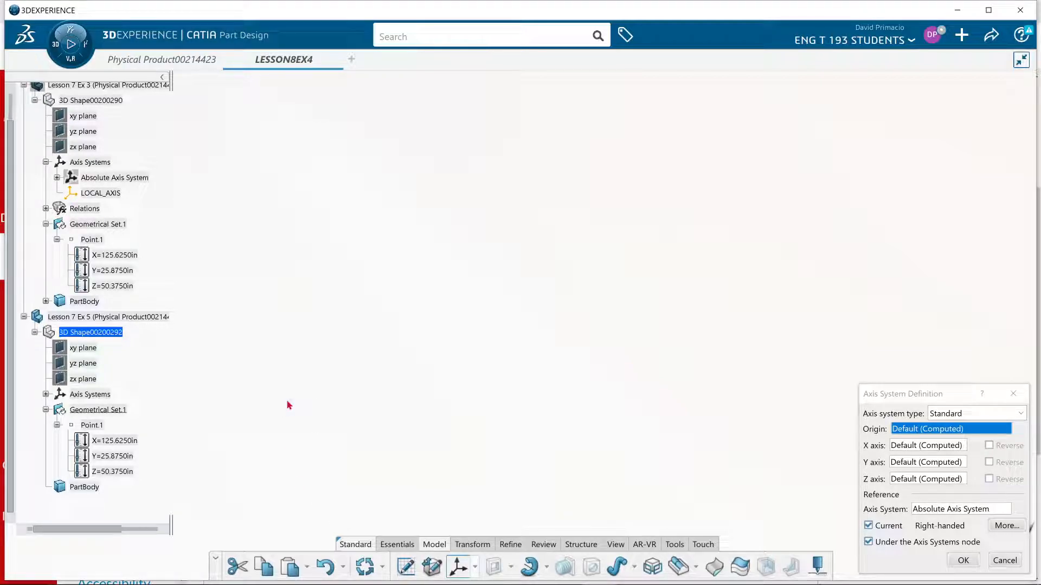
pyautogui.click(87, 426)
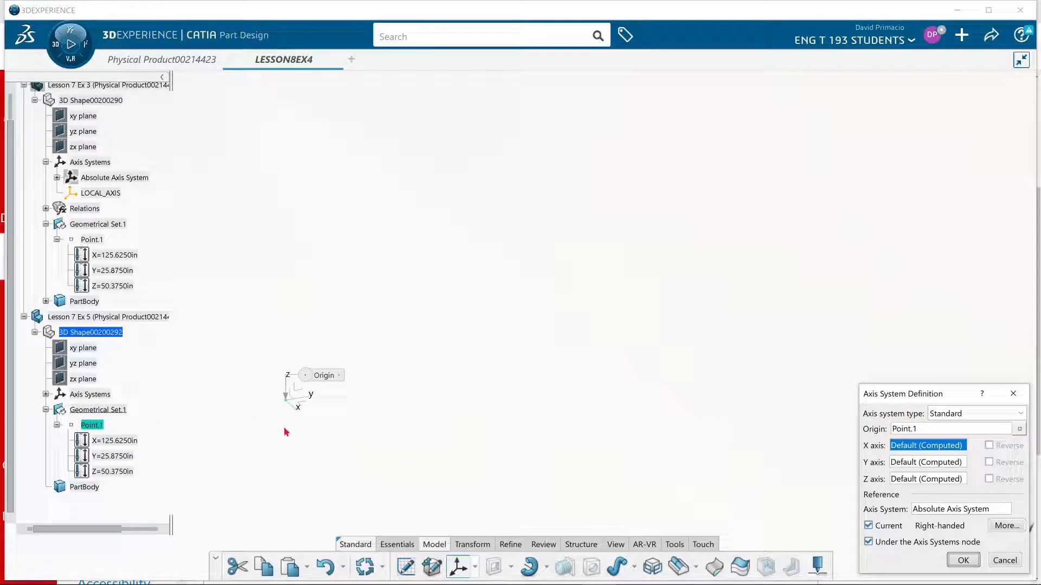
pyautogui.click(961, 561)
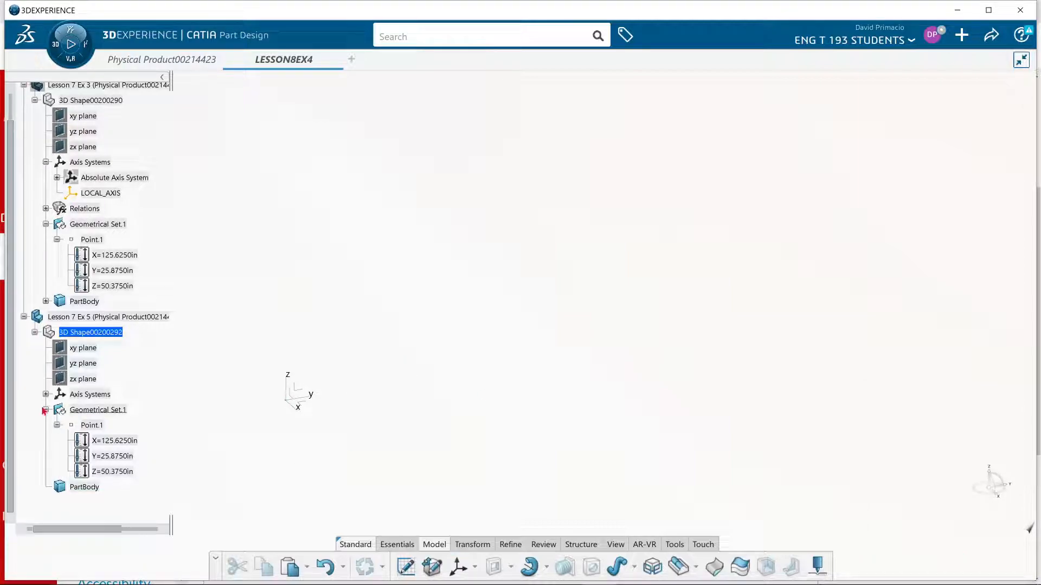
# Rename the new axis system in Lesson 7 Ex 5 to LOCAL_AxisL7-5
pyautogui.click(46, 394)
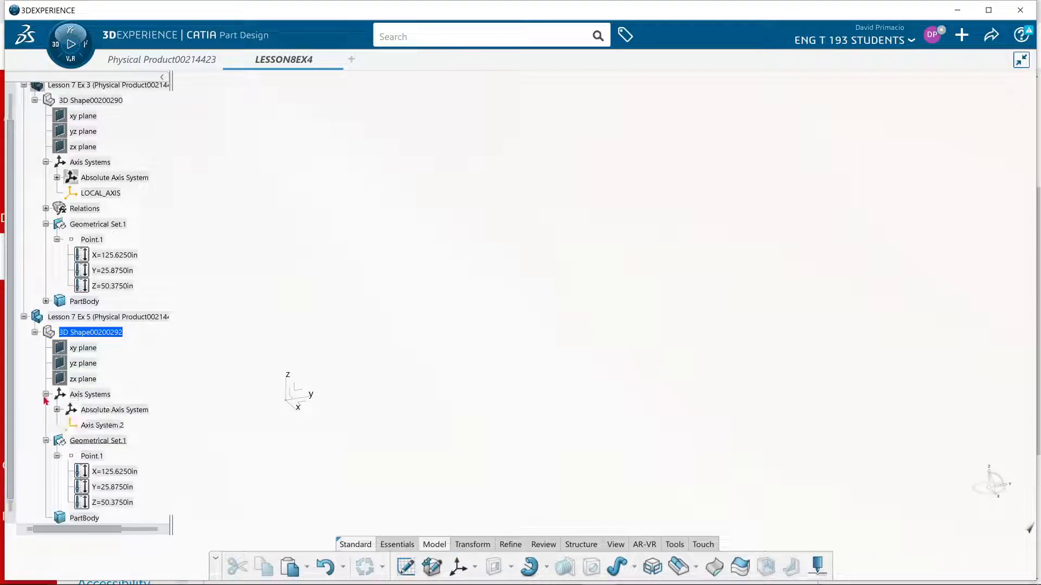
pyautogui.rightClick(123, 426)
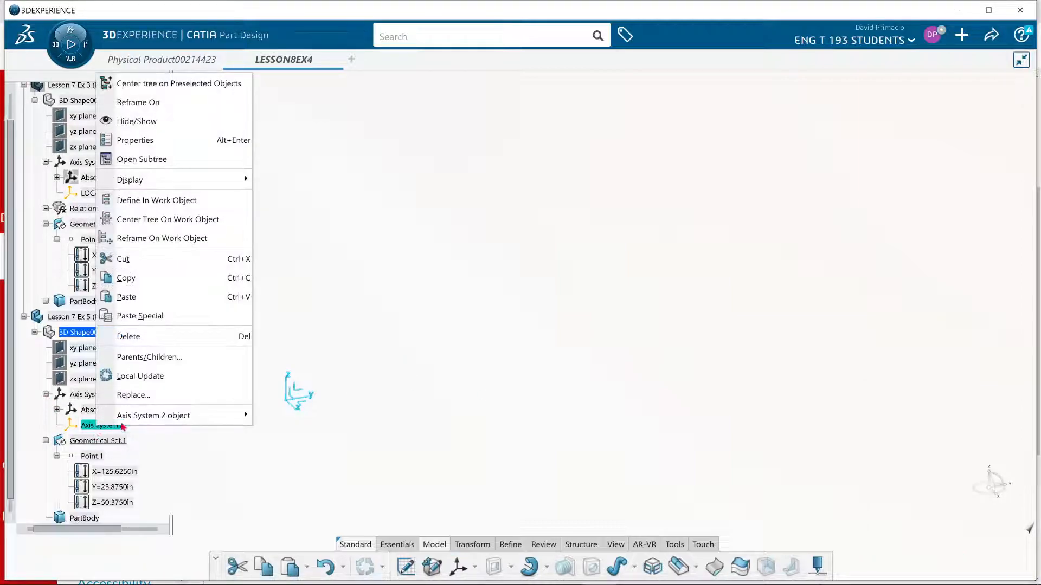
pyautogui.click(161, 139)
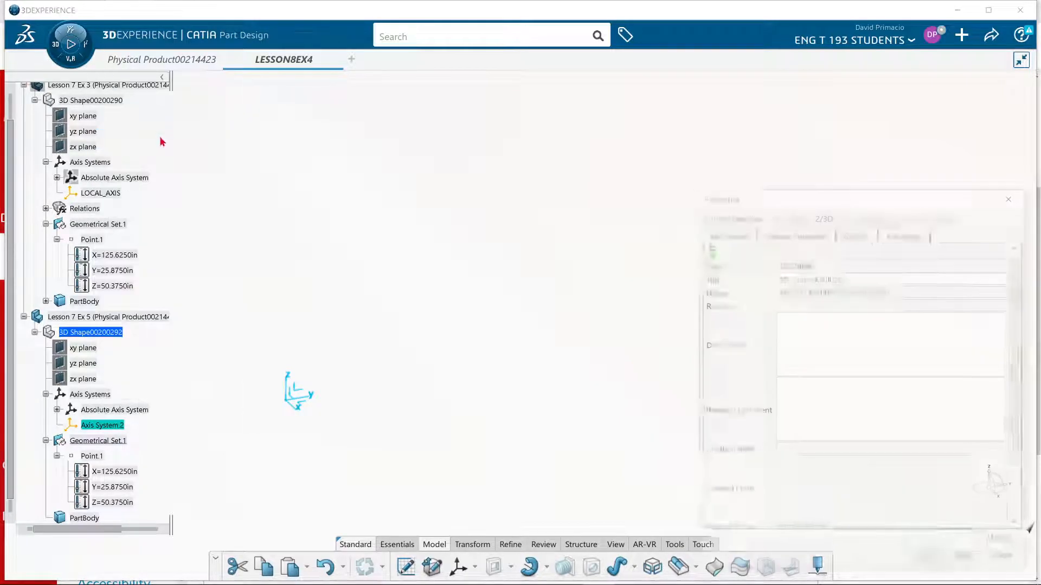
pyautogui.click(799, 234)
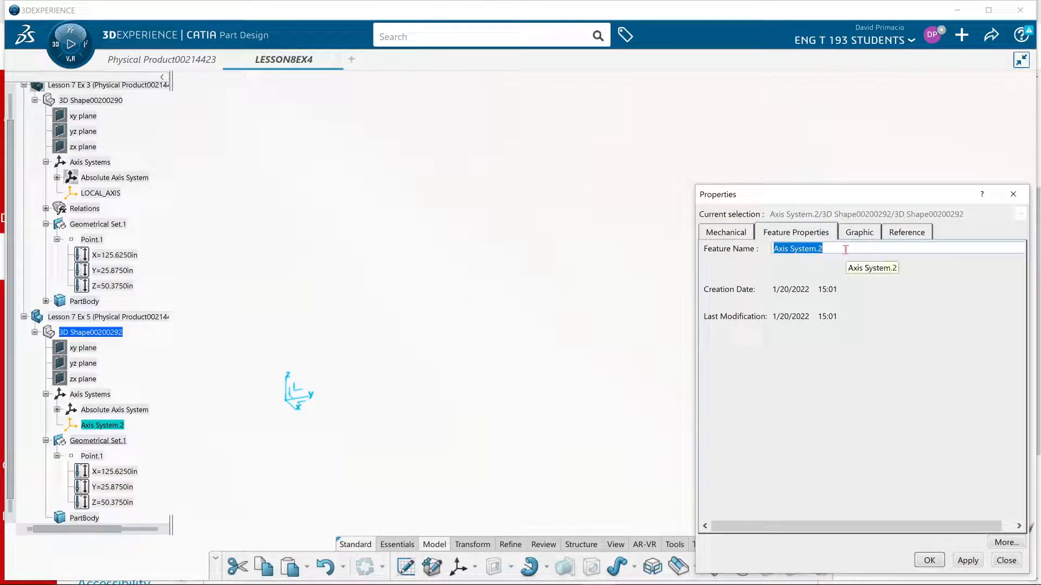
pyautogui.click(841, 250)
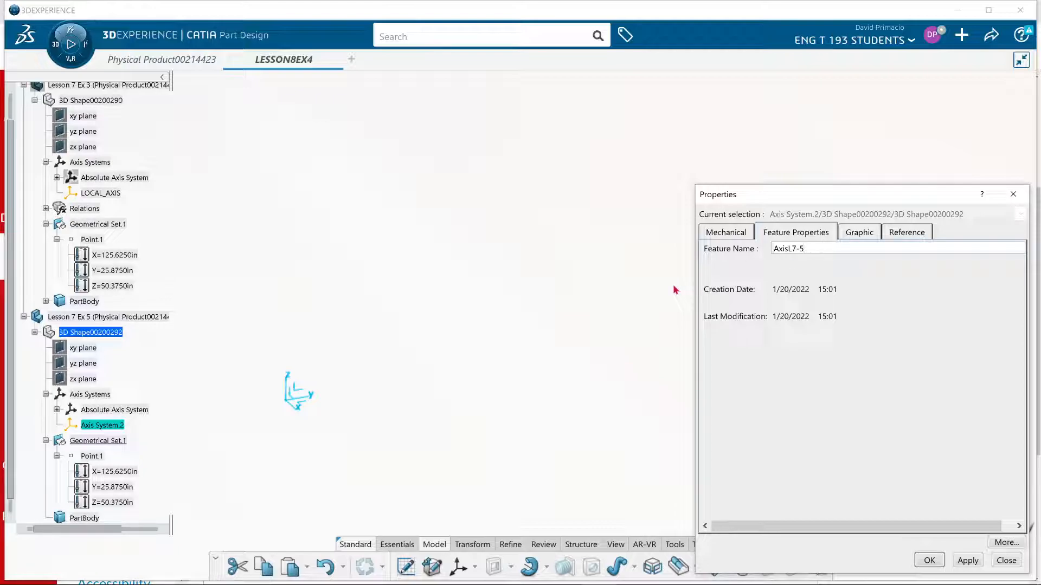
pyautogui.write('l')
pyautogui.press('BackSpace')
pyautogui.press('capslock')
pyautogui.write('LOCAL_')
pyautogui.click(929, 560)
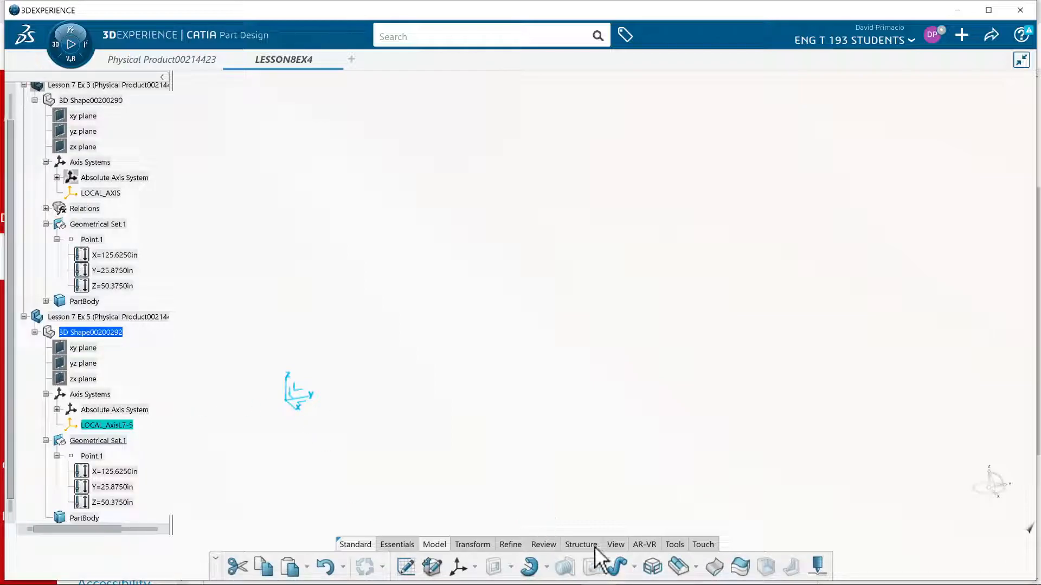
# Bring the specification tree back into view, scaled down to show the branches of both parts
pyautogui.click(610, 544)
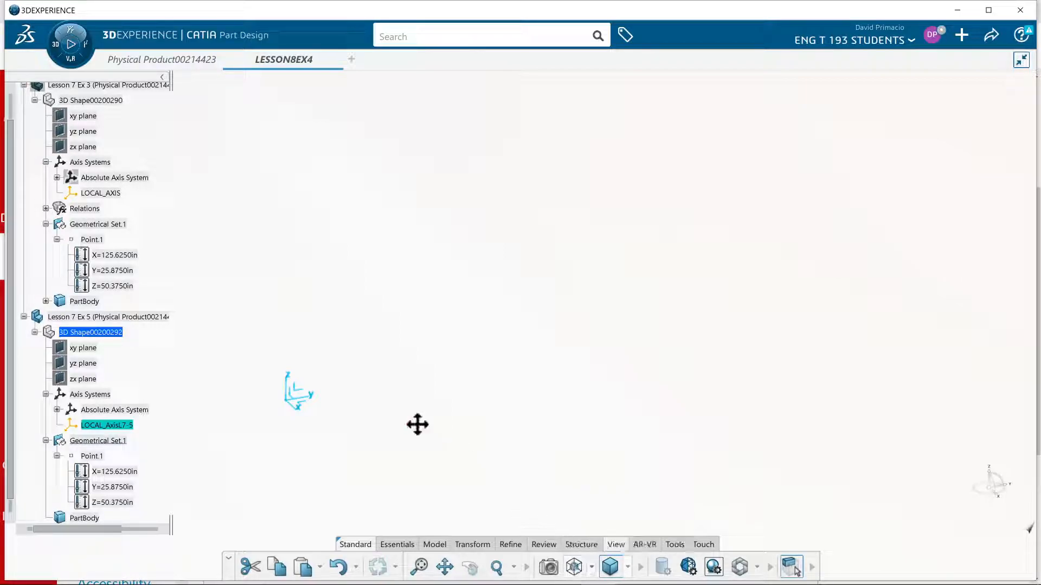
pyautogui.press('F3')
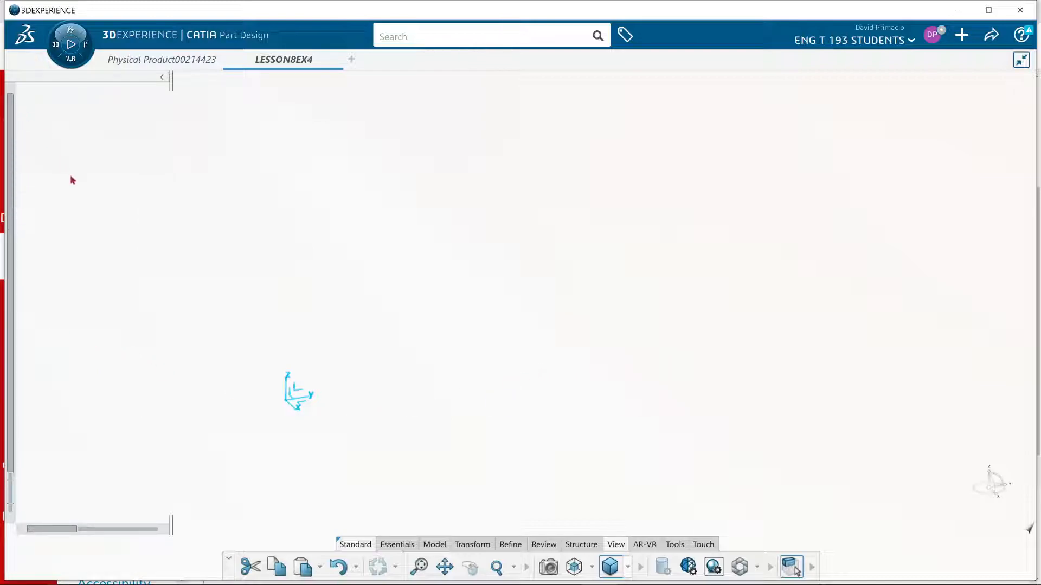
pyautogui.click(92, 222)
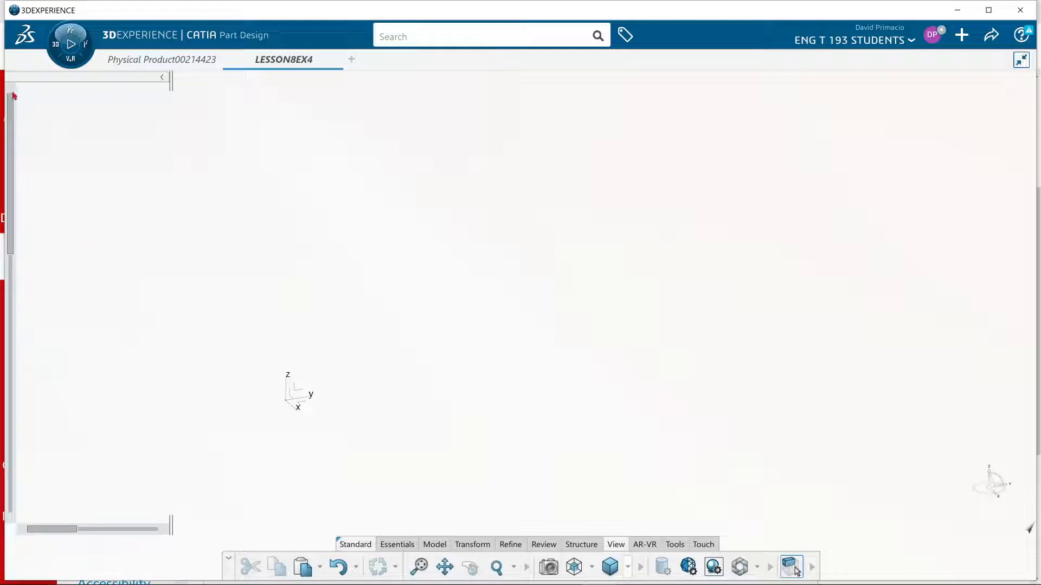
pyautogui.click(128, 530)
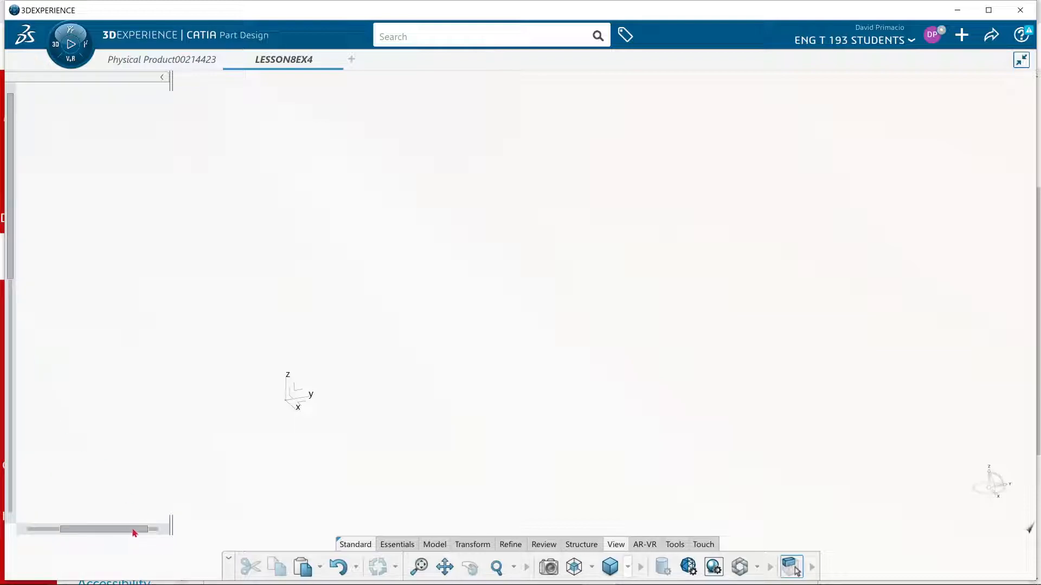
pyautogui.click(420, 567)
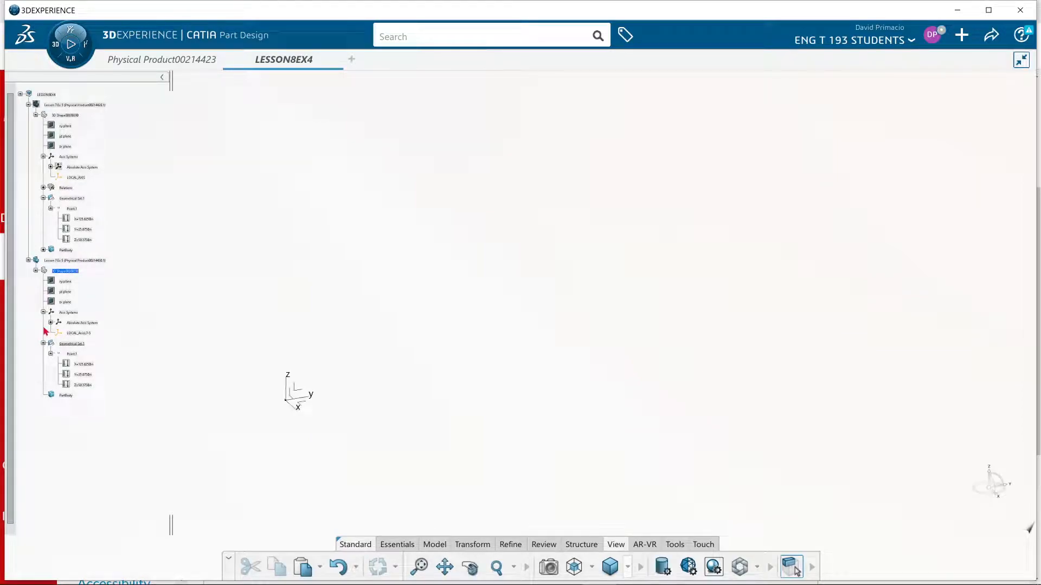
# Switch to the isometric view and open a sketch on the yz plane of the LOCAL_AxisL7-5 axis system
pyautogui.click(573, 566)
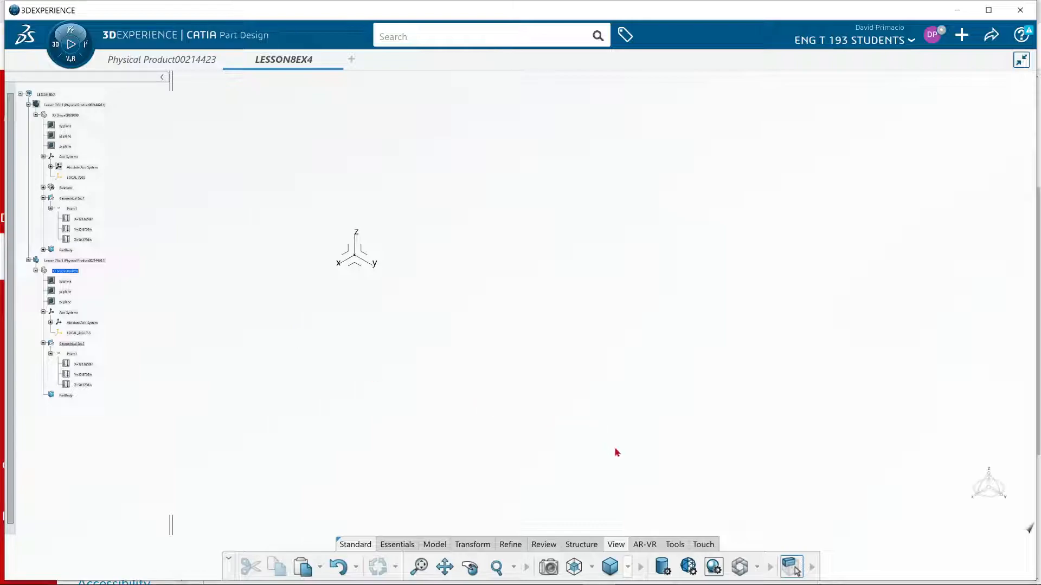
pyautogui.moveTo(314, 301); pyautogui.dragTo(543, 358, button='middle')
pyautogui.moveTo(339, 317); pyautogui.dragTo(513, 397, button='middle')
pyautogui.moveTo(355, 294); pyautogui.dragTo(390, 302, button='middle')
pyautogui.moveTo(713, 400); pyautogui.dragTo(453, 331, button='middle')
pyautogui.click(492, 321)
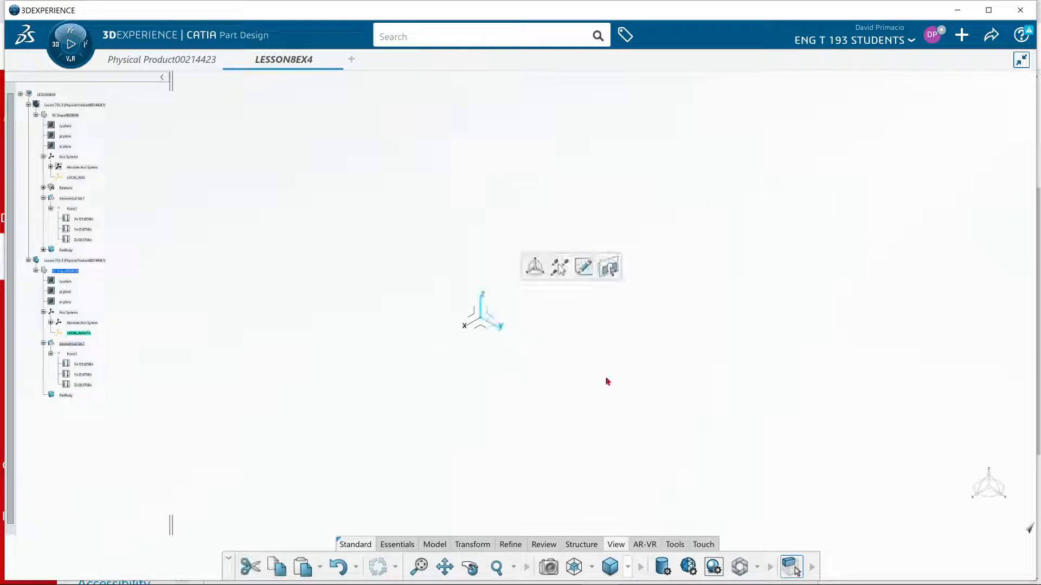
pyautogui.click(584, 266)
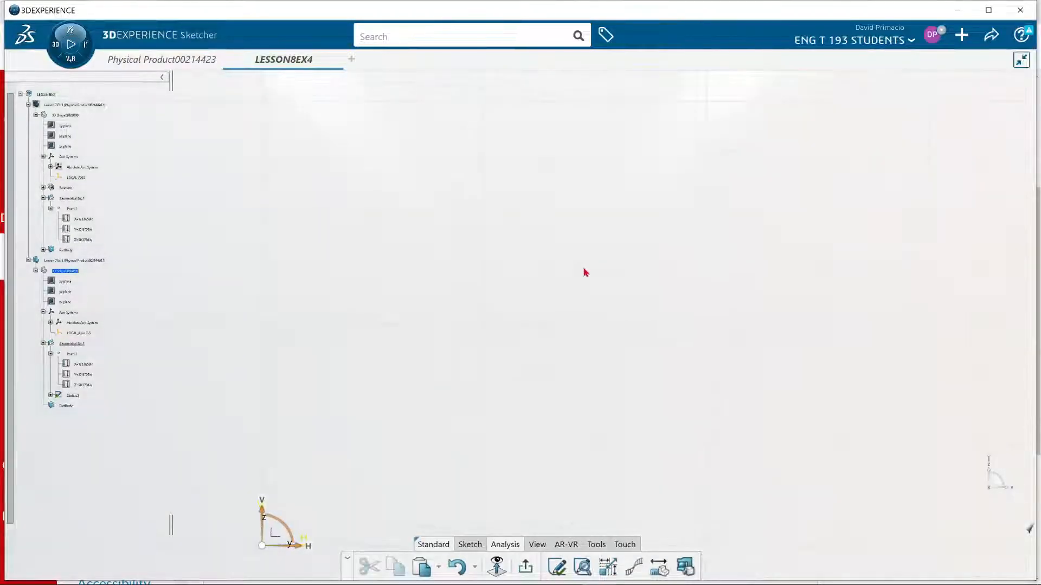
pyautogui.moveTo(540, 422); pyautogui.dragTo(523, 308, button='middle')
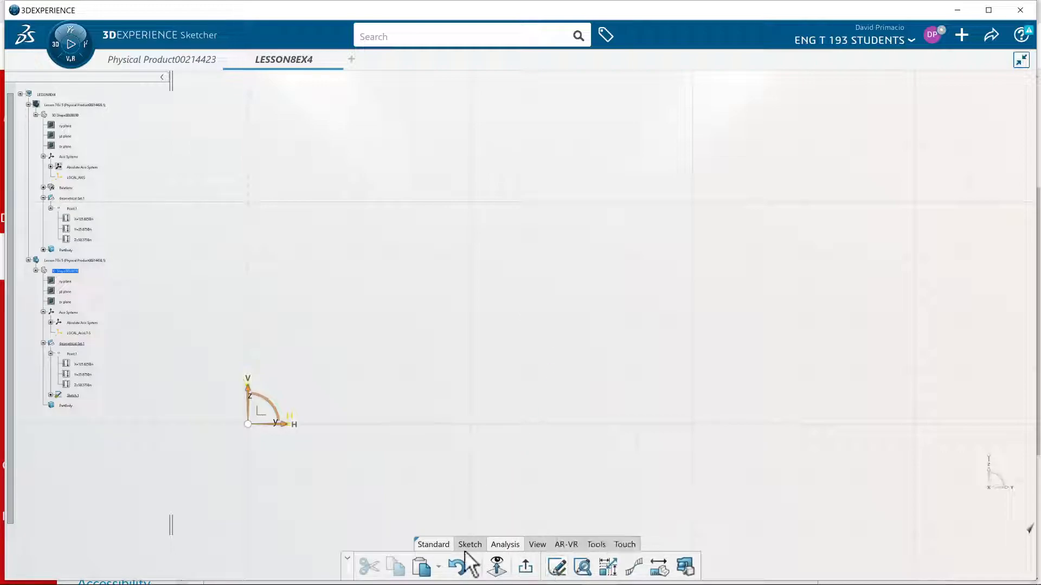
# Draw a rectangle from H 1 in, V 1 in with a width of 5.5 in and a height of 3.5 in
pyautogui.click(373, 567)
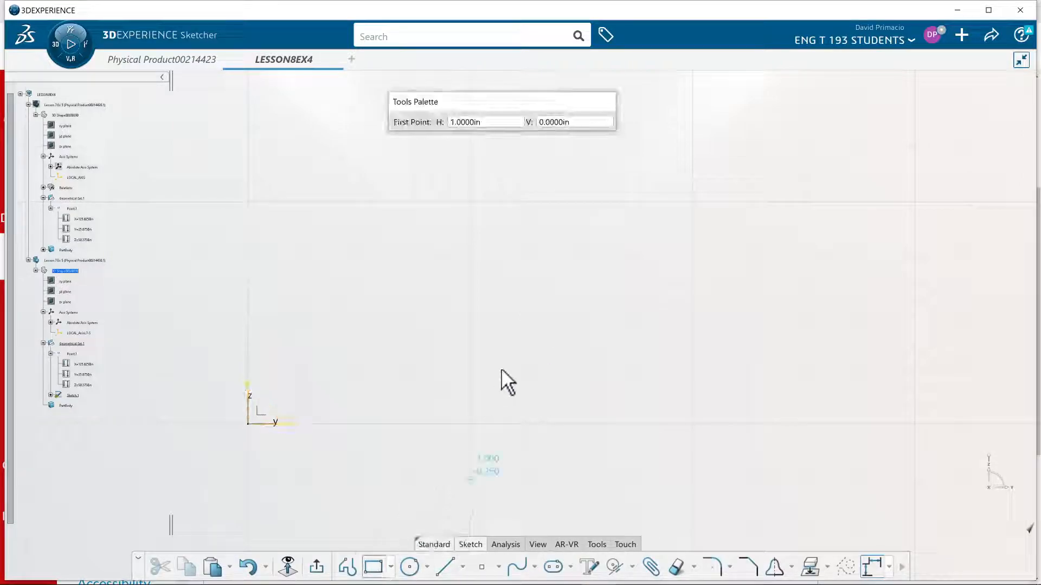
pyautogui.click(460, 205)
pyautogui.moveTo(589, 204); pyautogui.dragTo(432, 350, button='middle')
pyautogui.doubleClick(688, 122)
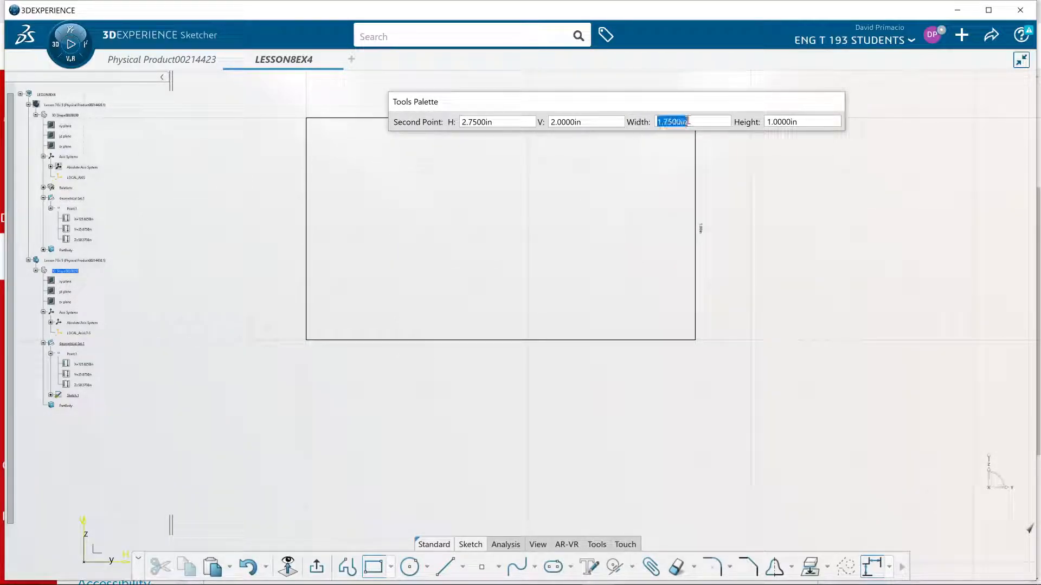
pyautogui.write('5.5')
pyautogui.press('Tab')
pyautogui.write('2.5')
pyautogui.press('Return')
pyautogui.moveTo(570, 331); pyautogui.dragTo(551, 460, button='middle')
pyautogui.moveTo(552, 398)
pyautogui.mouseDown(button='middle')
pyautogui.moveTo(460, 402)
pyautogui.moveTo(483, 358)
pyautogui.moveTo(390, 372)
pyautogui.moveTo(681, 409)
pyautogui.moveTo(649, 400)
pyautogui.mouseUp(button='middle')
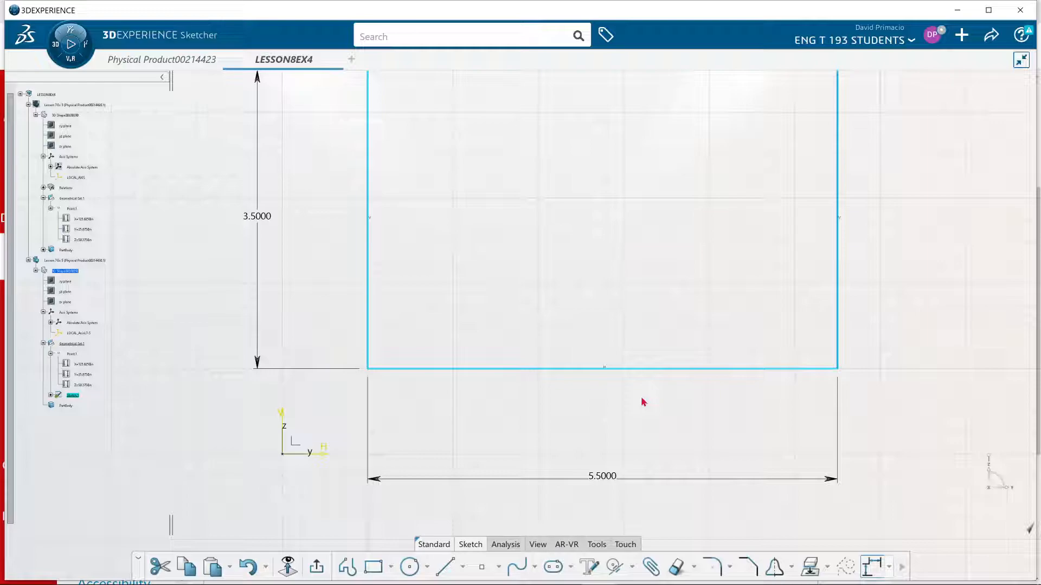
pyautogui.moveTo(546, 400); pyautogui.dragTo(546, 513, button='middle')
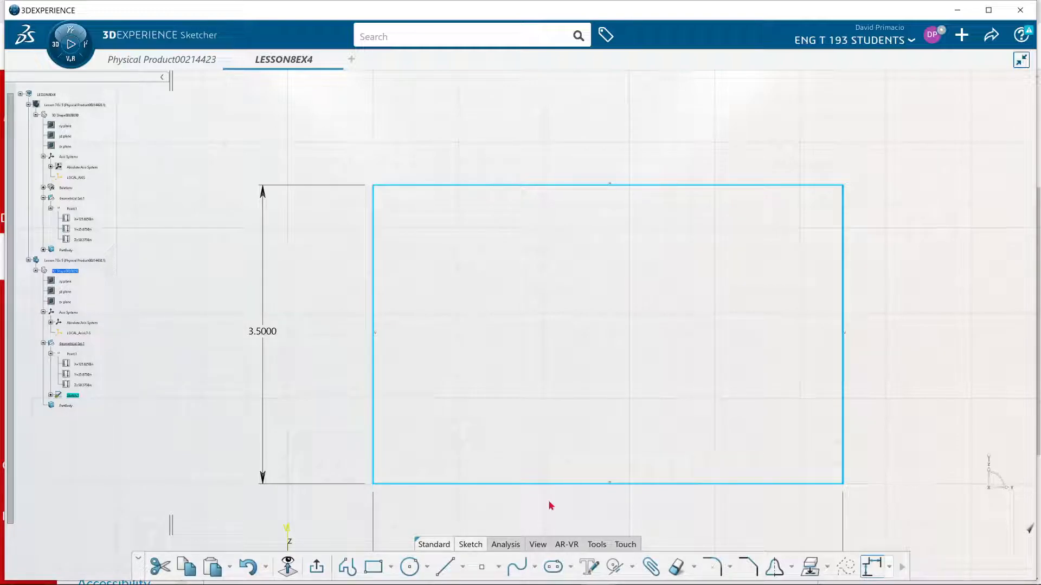
pyautogui.moveTo(492, 519)
pyautogui.mouseDown(button='middle')
pyautogui.moveTo(499, 467)
pyautogui.moveTo(484, 471)
pyautogui.mouseUp(button='middle')
# Draw a rectangle 2.5 in wide and 0.5 in high on the large rectangle's lower edge, ending at H 5 in, V 1.5 in
pyautogui.click(373, 567)
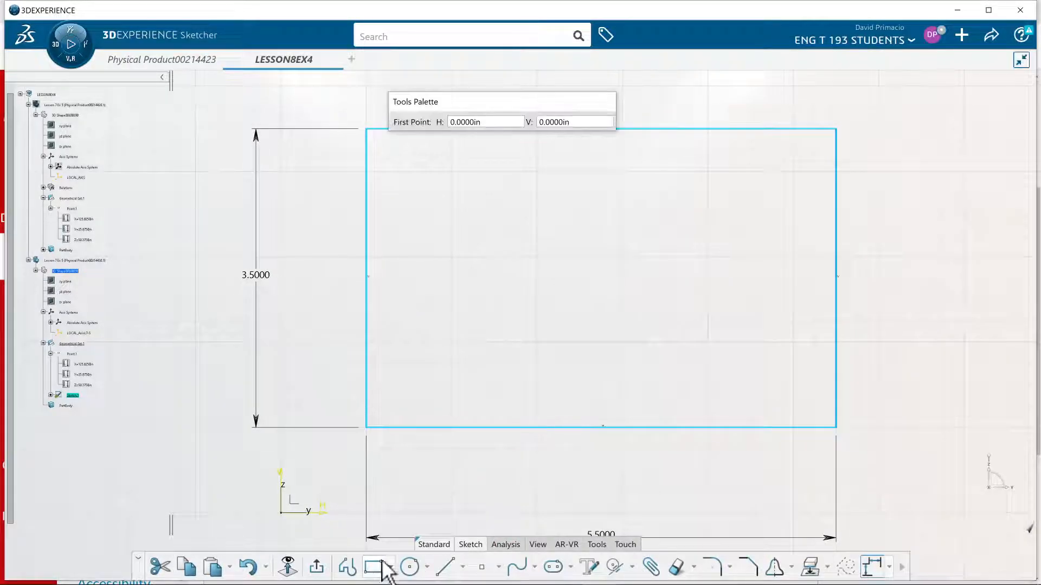
pyautogui.click(493, 431)
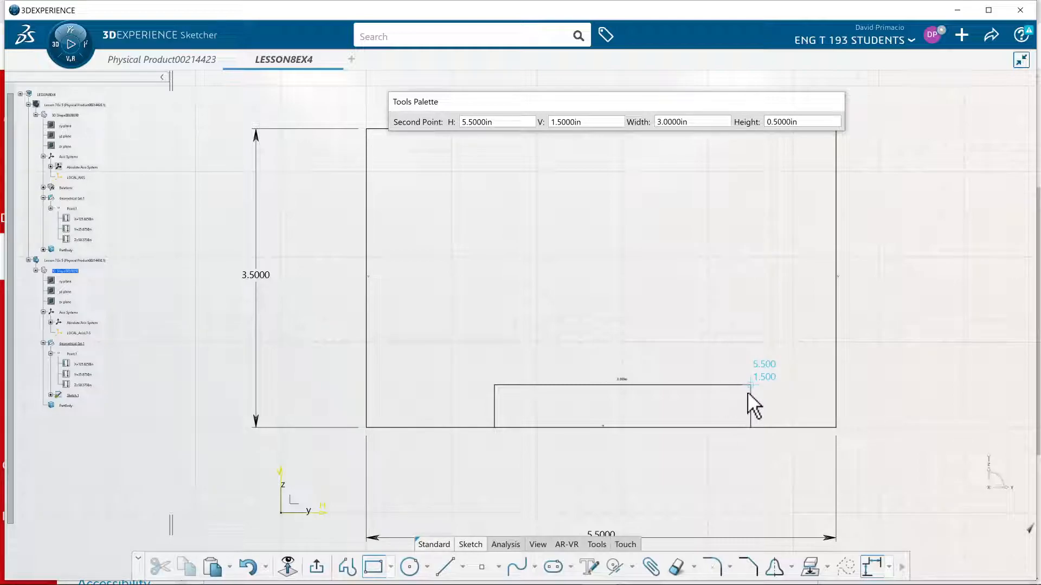
pyautogui.click(711, 386)
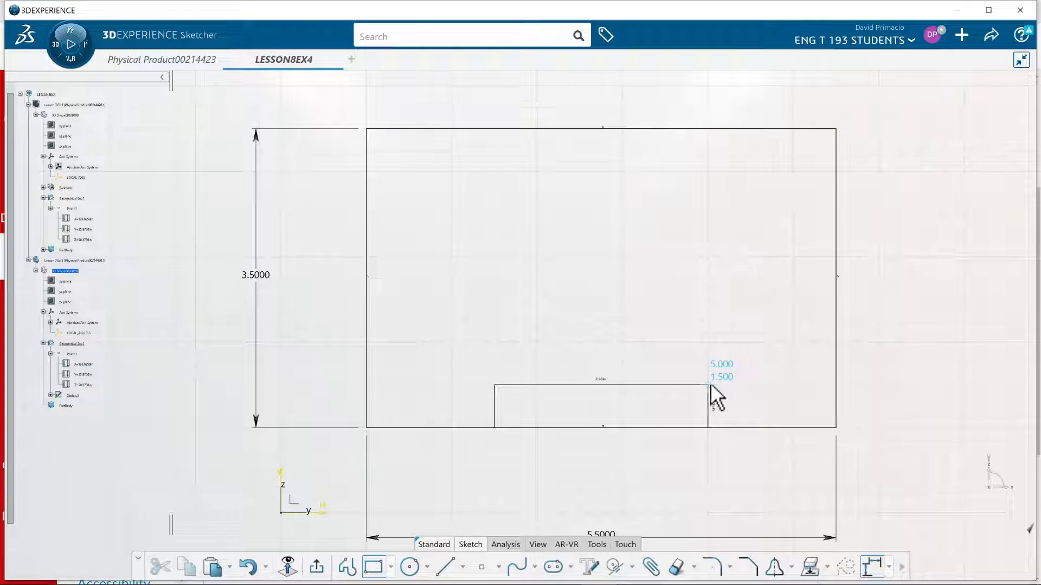
pyautogui.click(632, 568)
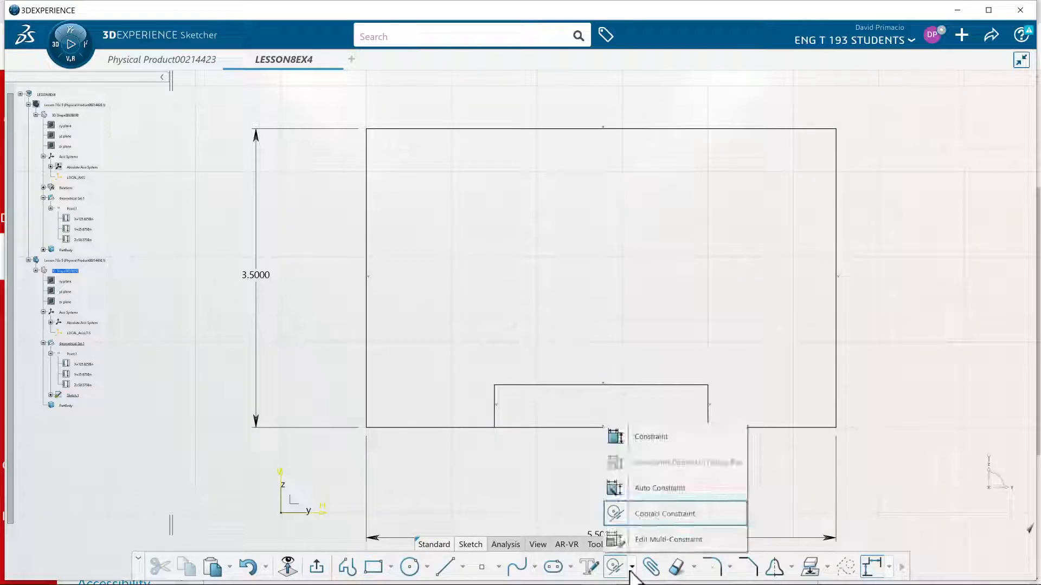
pyautogui.click(656, 488)
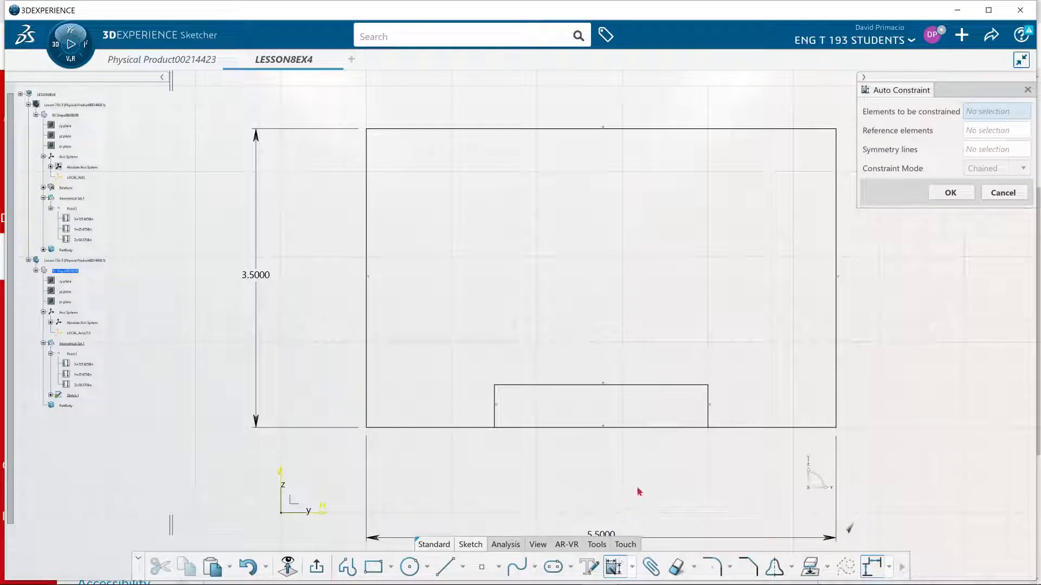
pyautogui.click(995, 194)
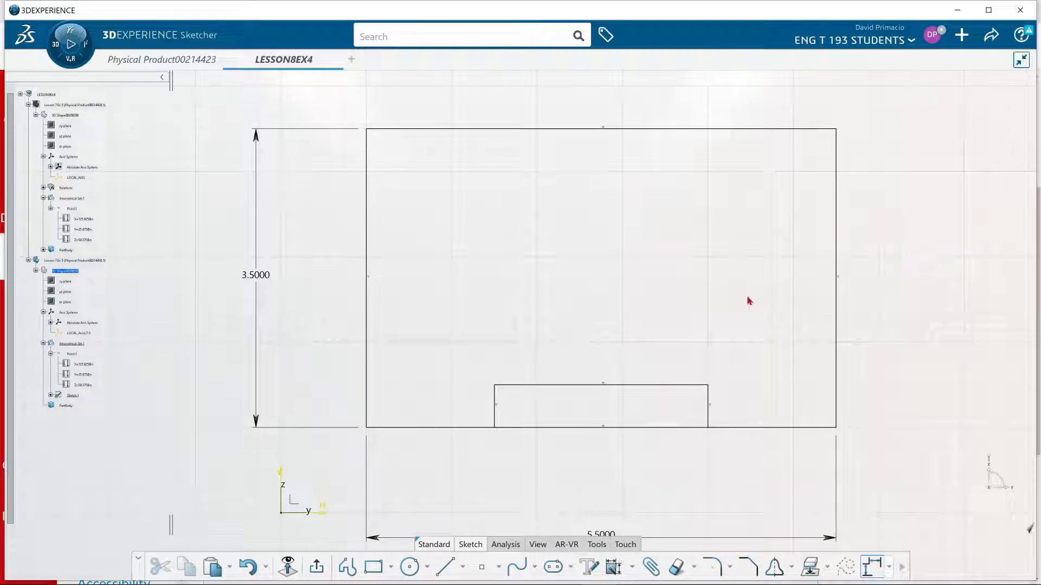
pyautogui.hotkey('ctrl', 'z')
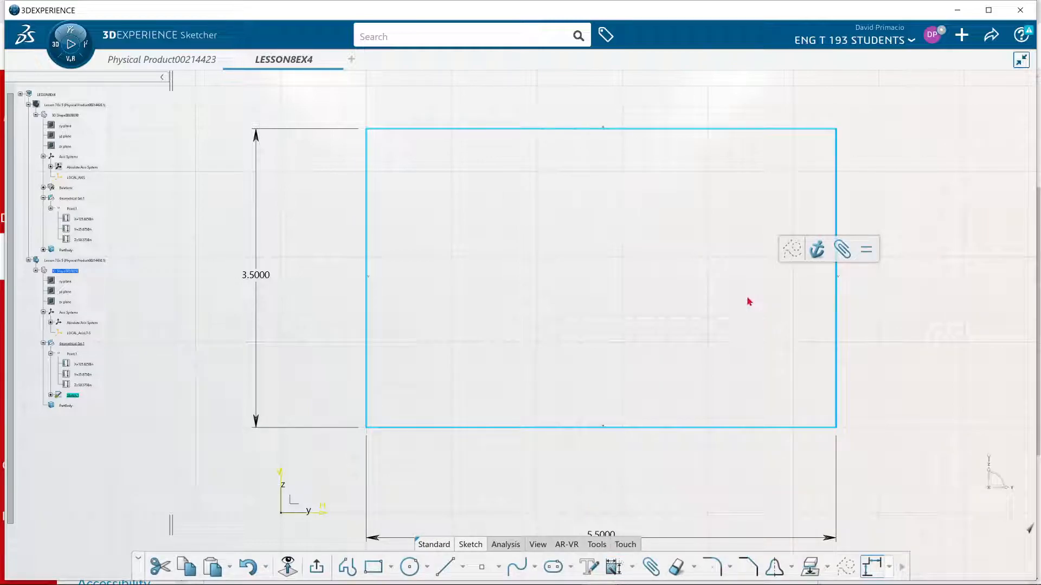
pyautogui.hotkey('ctrl', 'y')
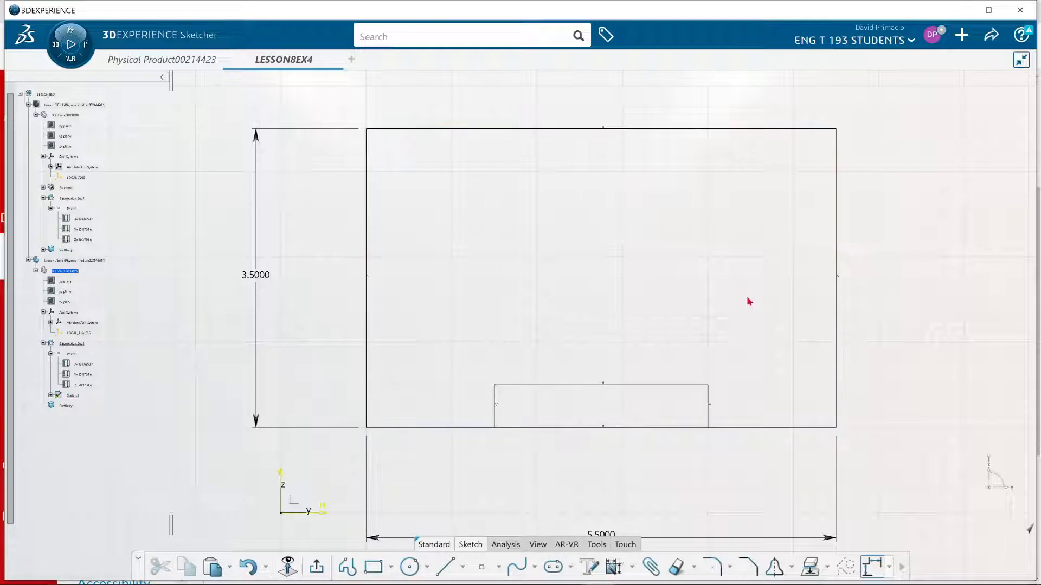
# Select the small rectangle's connected lines with Auto Search and apply Auto Constraint to them
pyautogui.rightClick(670, 386)
pyautogui.moveTo(709, 377)
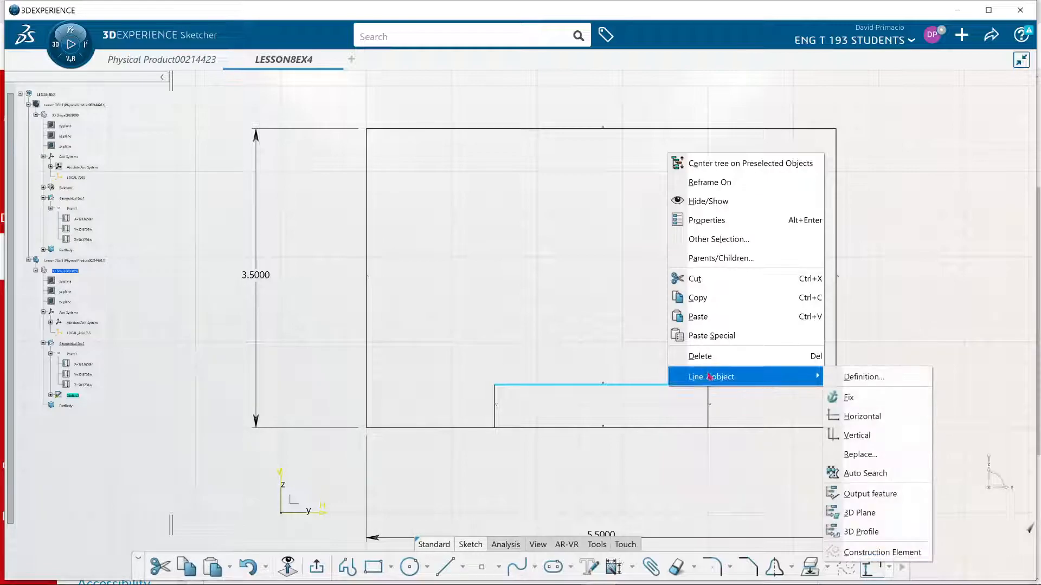
pyautogui.click(865, 473)
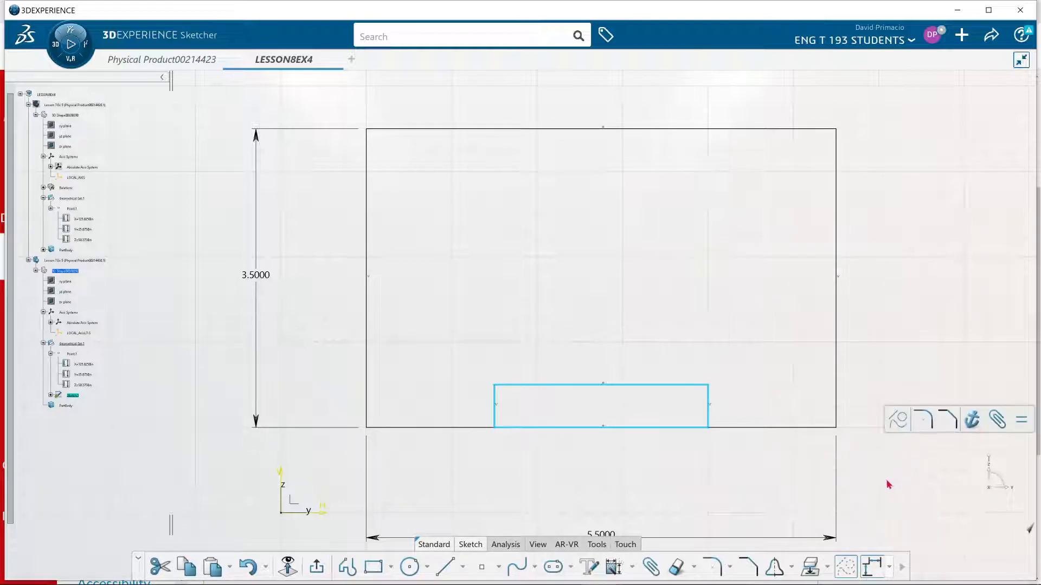
pyautogui.click(613, 567)
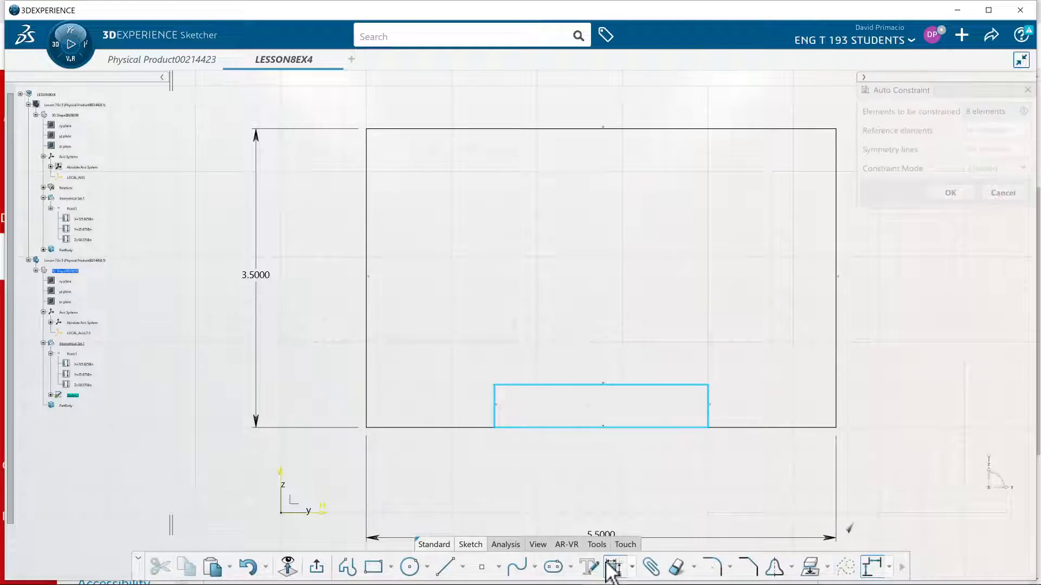
pyautogui.press('Return')
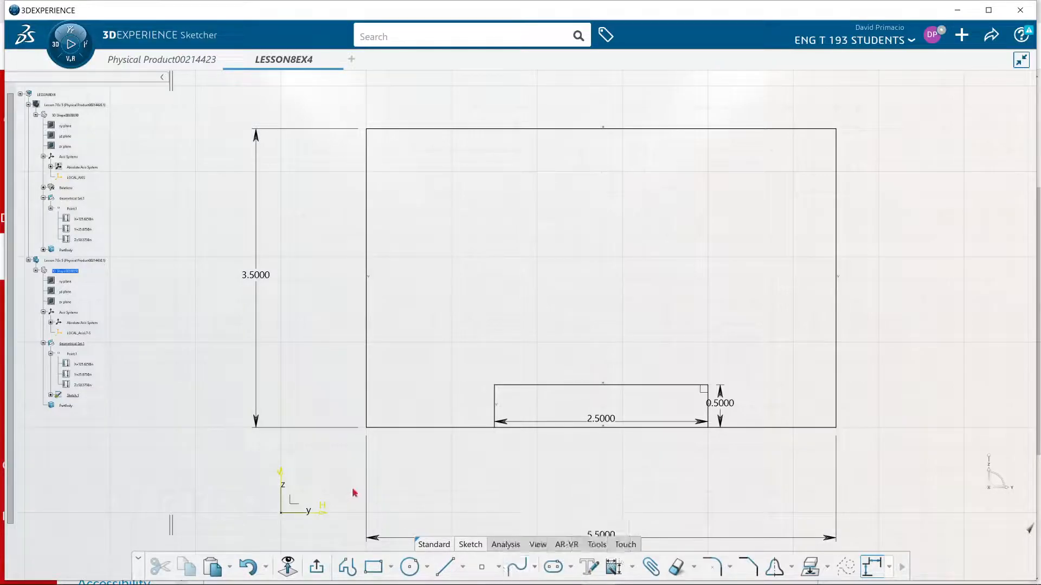
# Apply Auto Constraint to both rectangles together to locate the small one relative to the large one
pyautogui.moveTo(311, 103)
pyautogui.mouseDown()
pyautogui.moveTo(427, 184)
pyautogui.moveTo(964, 469)
pyautogui.moveTo(953, 461)
pyautogui.mouseUp()
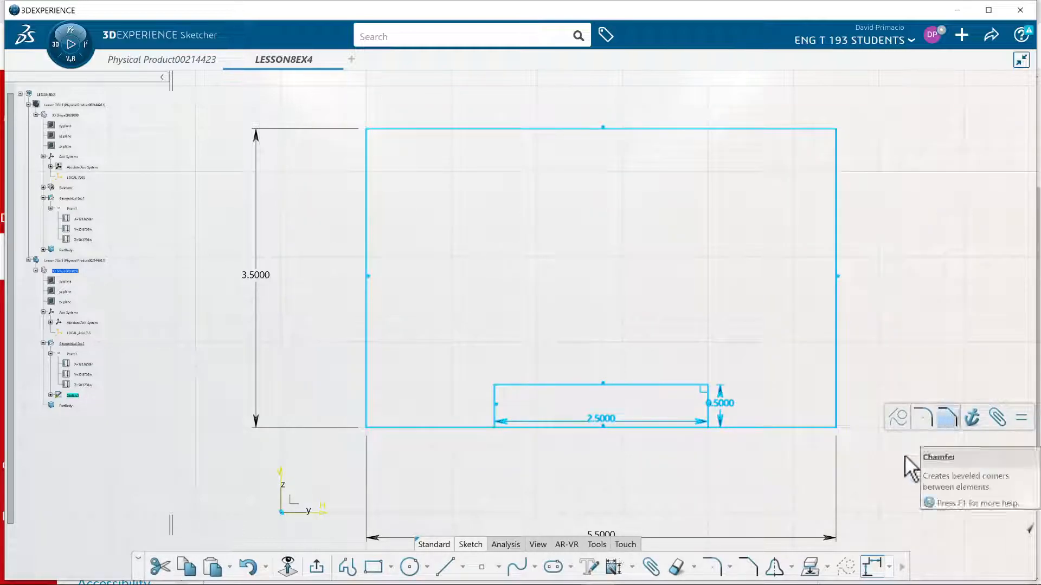
pyautogui.click(612, 567)
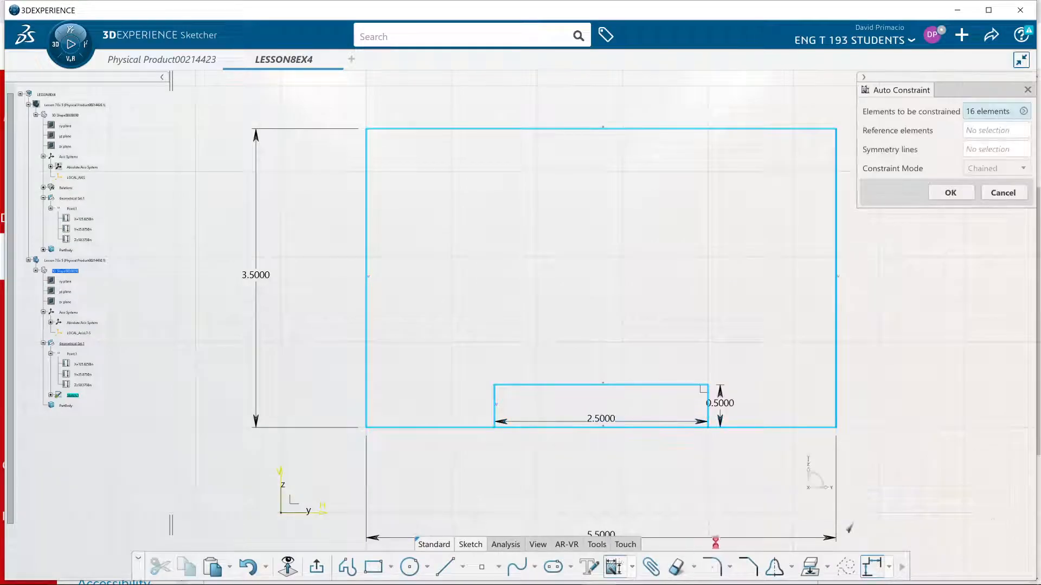
pyautogui.click(946, 193)
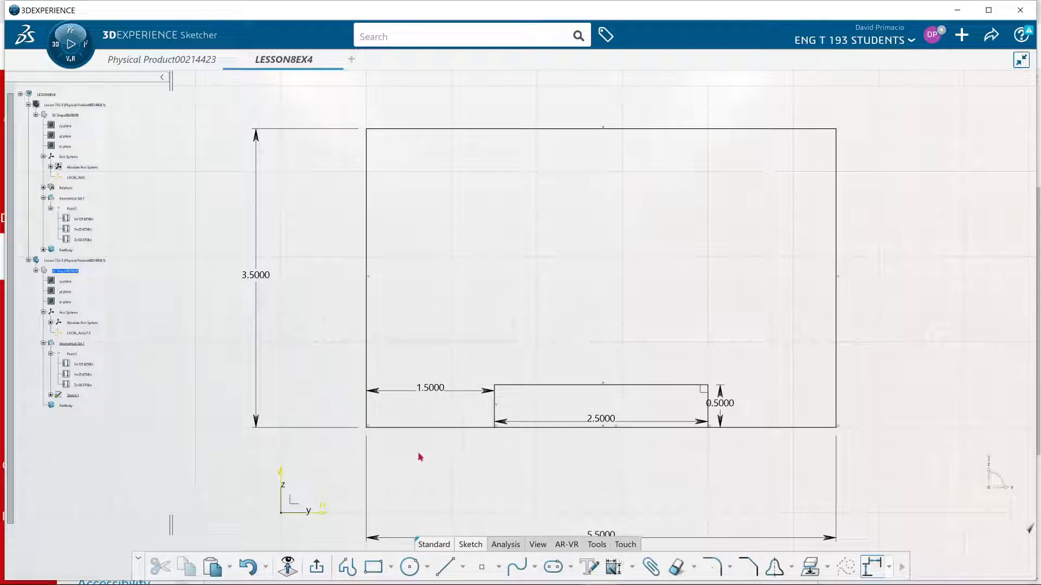
# Move the constrained rectangles away from the sketch origin by the large rectangle's lower edge to test their freedom
pyautogui.moveTo(416, 428); pyautogui.dragTo(430, 428)
pyautogui.moveTo(545, 493)
pyautogui.mouseDown()
pyautogui.moveTo(643, 452)
pyautogui.moveTo(327, 360)
pyautogui.moveTo(537, 486)
pyautogui.moveTo(730, 440)
pyautogui.moveTo(709, 465)
pyautogui.mouseUp()
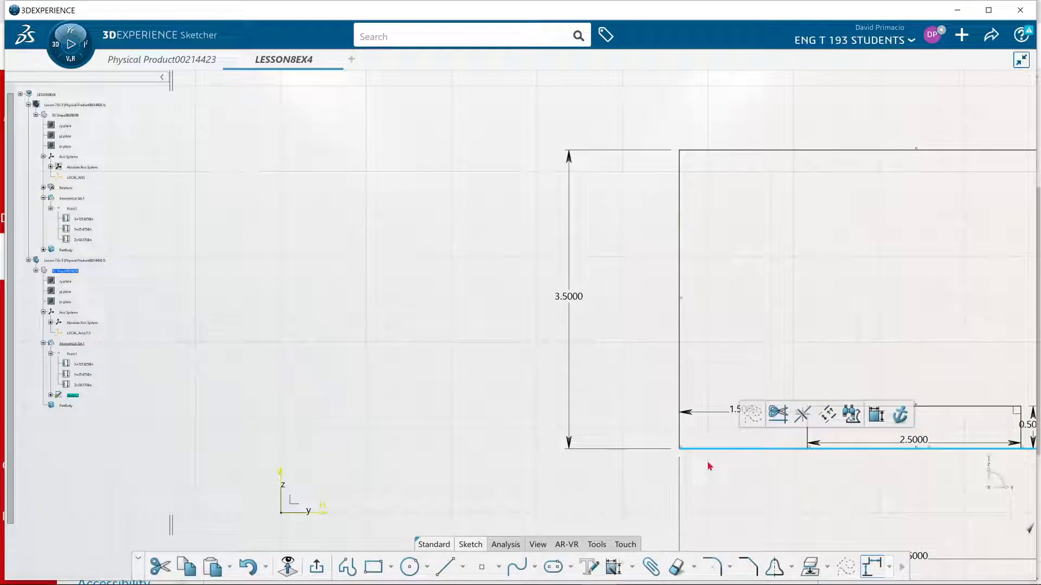
# Undo the last move of the constrained rectangles
pyautogui.hotkey('ctrl', 'z')
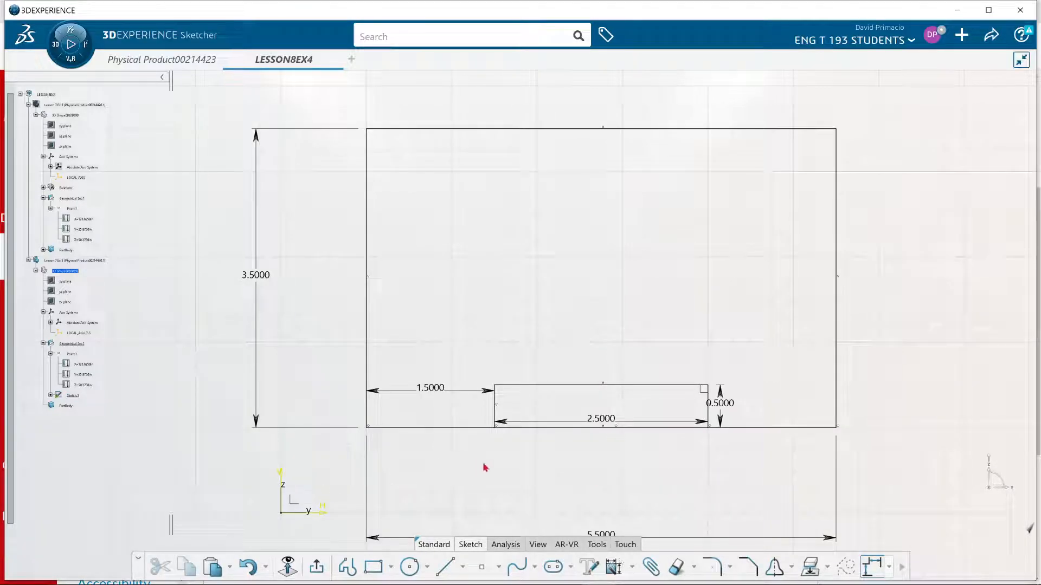
pyautogui.moveTo(477, 470); pyautogui.dragTo(493, 481, button='middle')
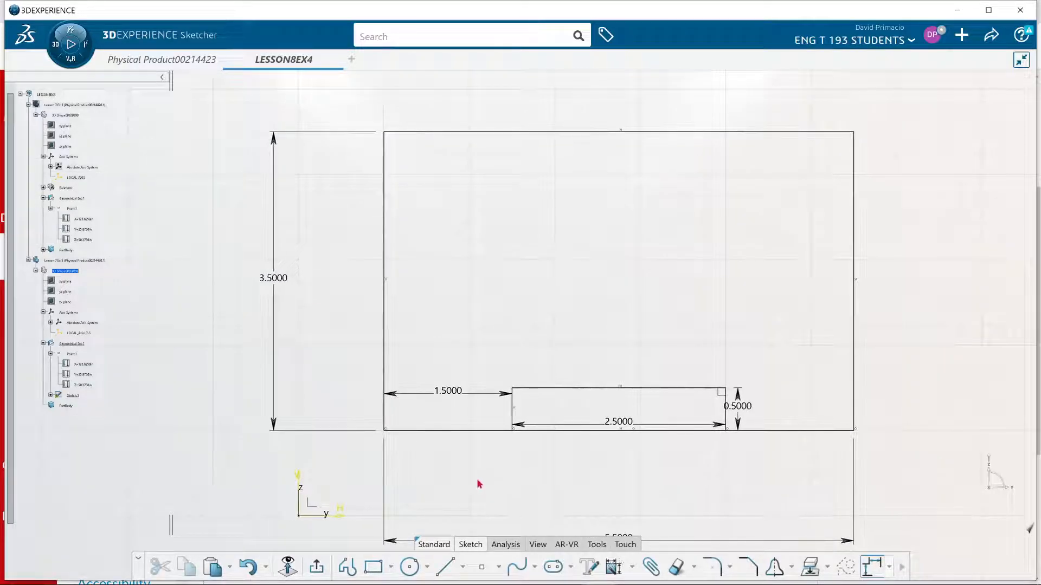
# Round both upper corners of the large rectangle with a corner radius of 1.5 in
pyautogui.moveTo(321, 103); pyautogui.dragTo(1034, 283)
pyautogui.click(924, 233)
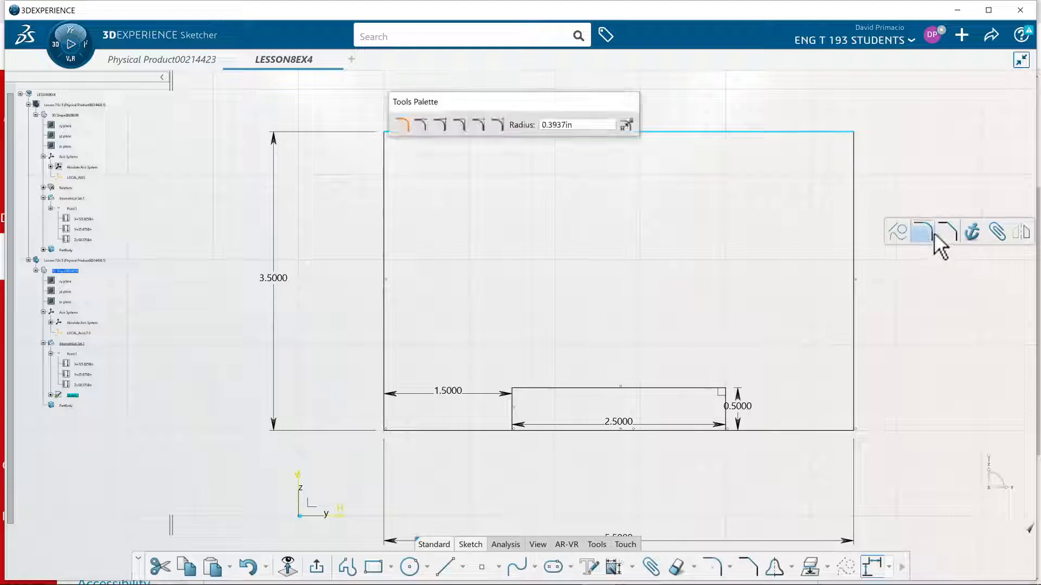
pyautogui.doubleClick(575, 125)
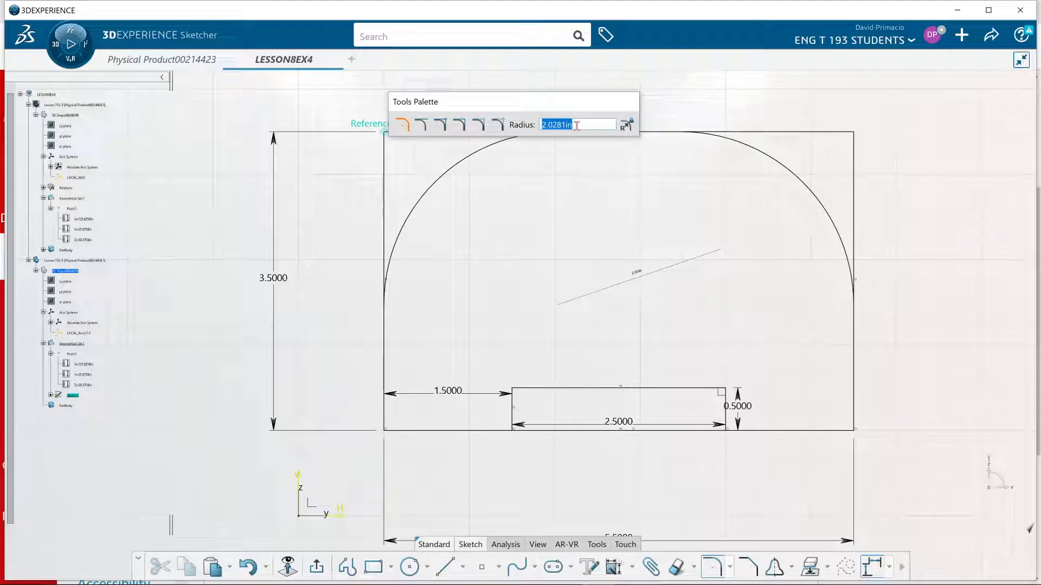
pyautogui.write('1.5')
pyautogui.press('Return')
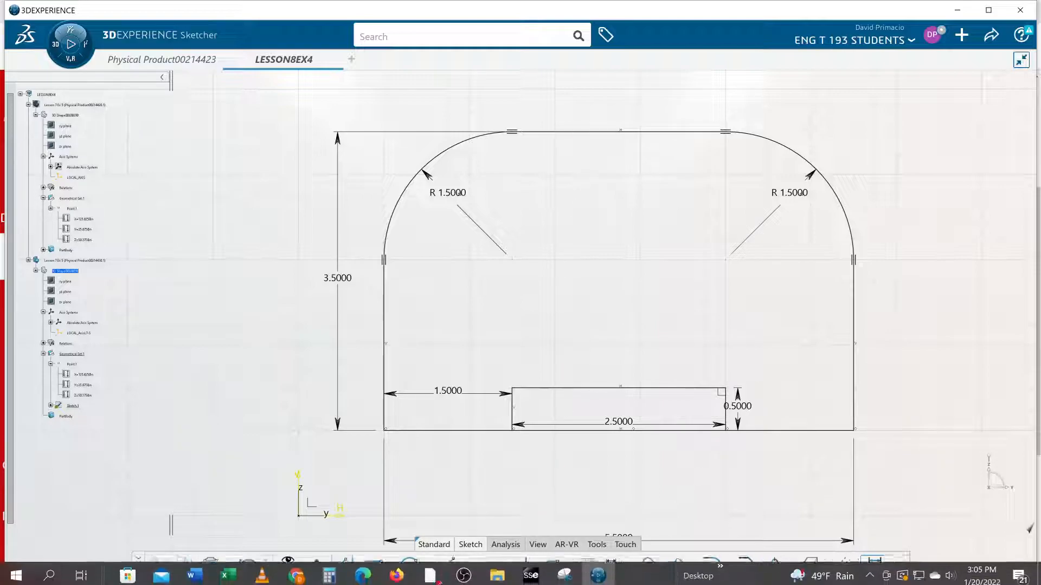
# Draw two small circles of equal size, centred on the centre points of the two 1.5 in corner arcs
pyautogui.click(410, 567)
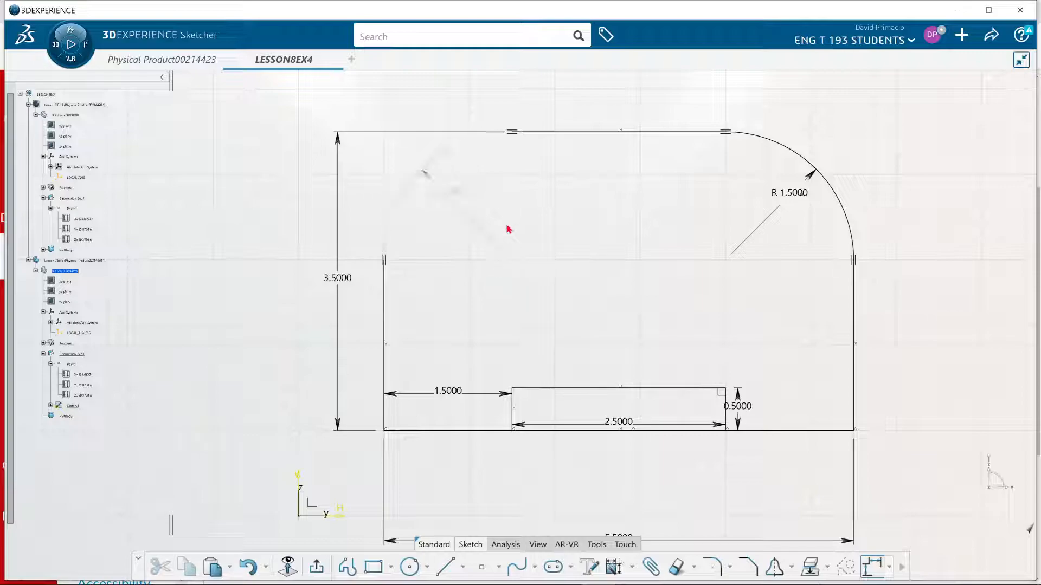
pyautogui.click(410, 569)
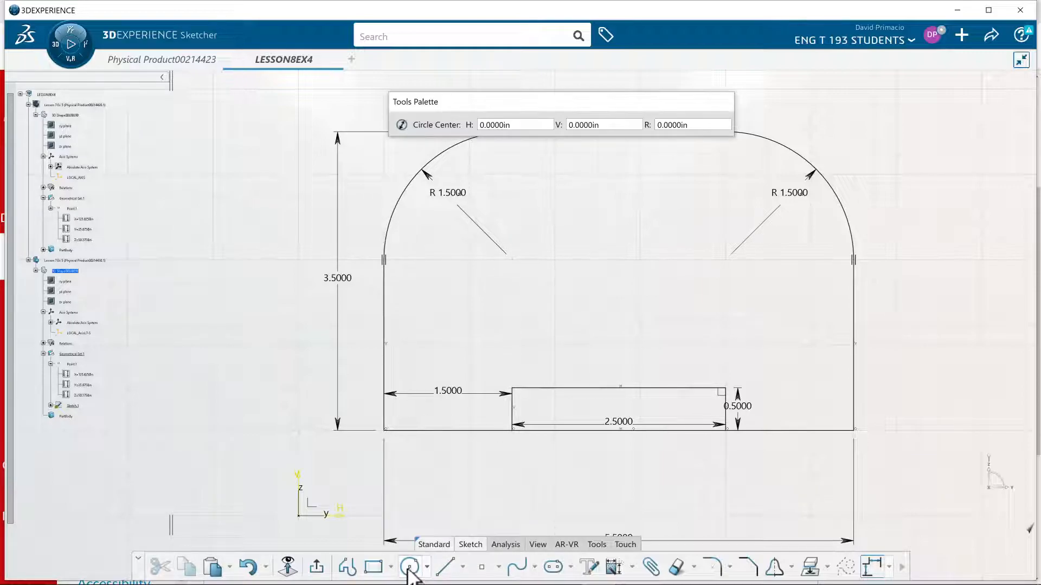
pyautogui.click(511, 260)
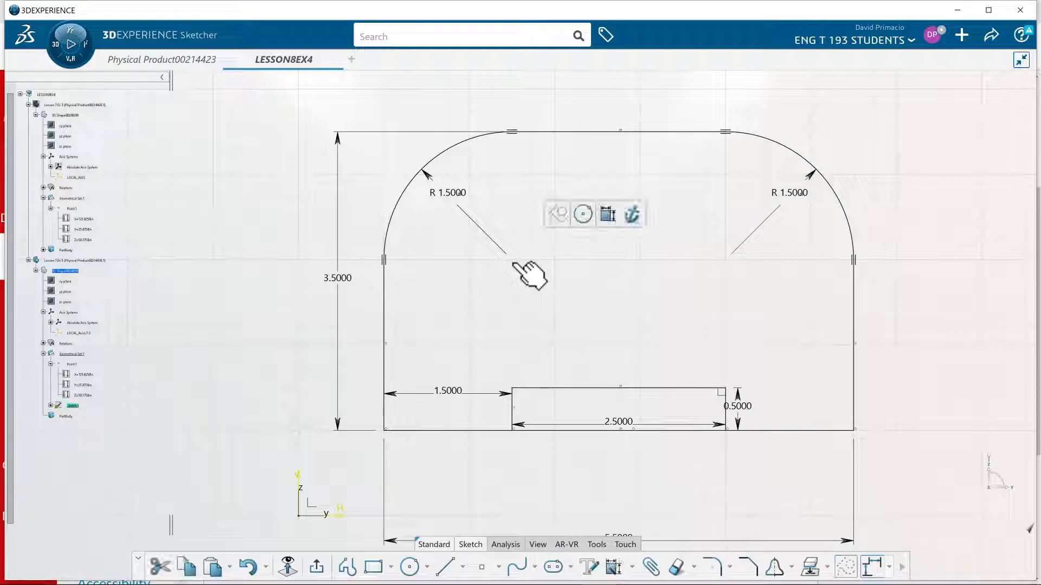
pyautogui.click(583, 214)
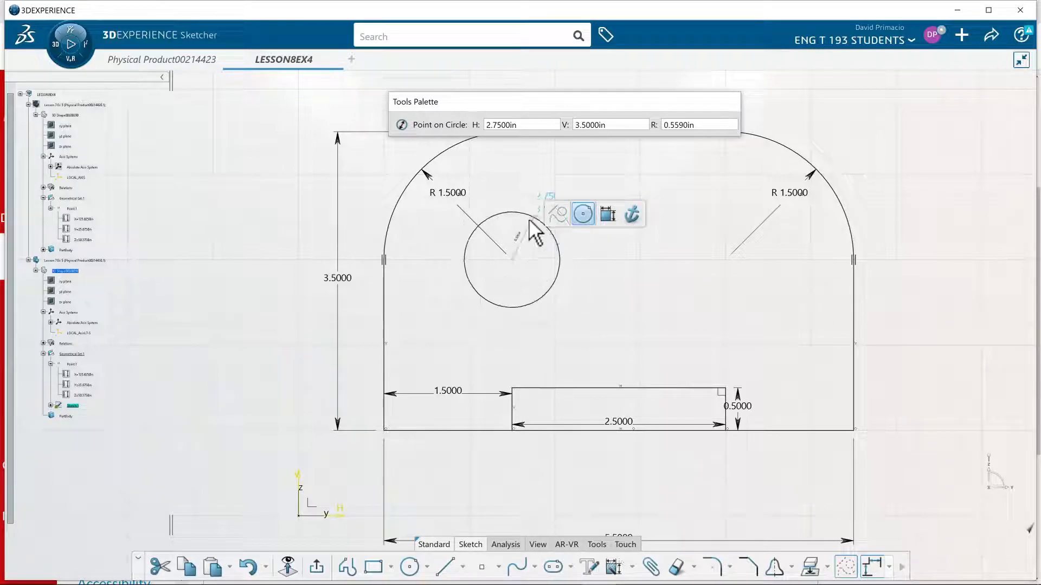
pyautogui.click(525, 229)
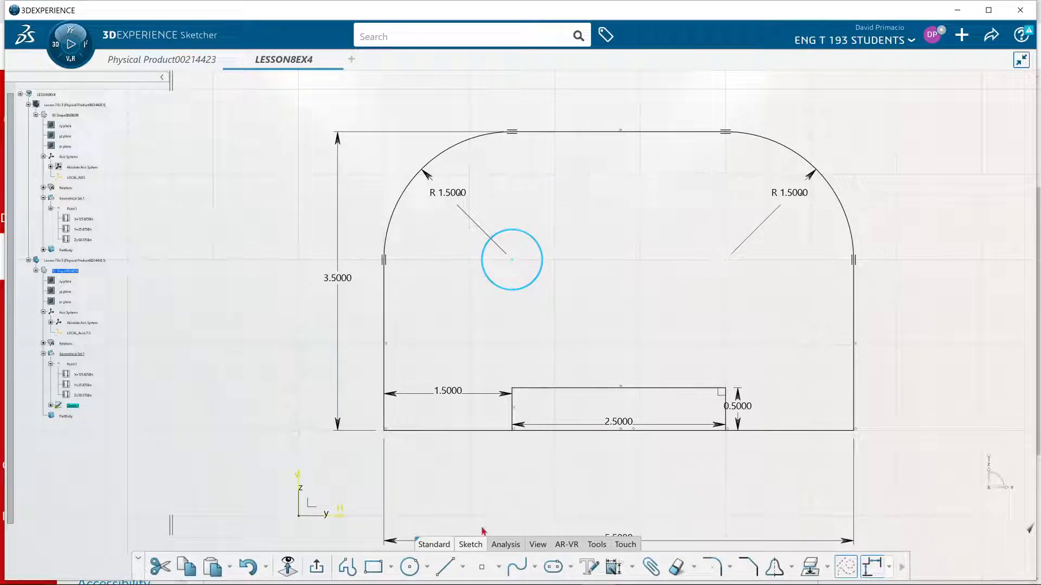
pyautogui.click(409, 566)
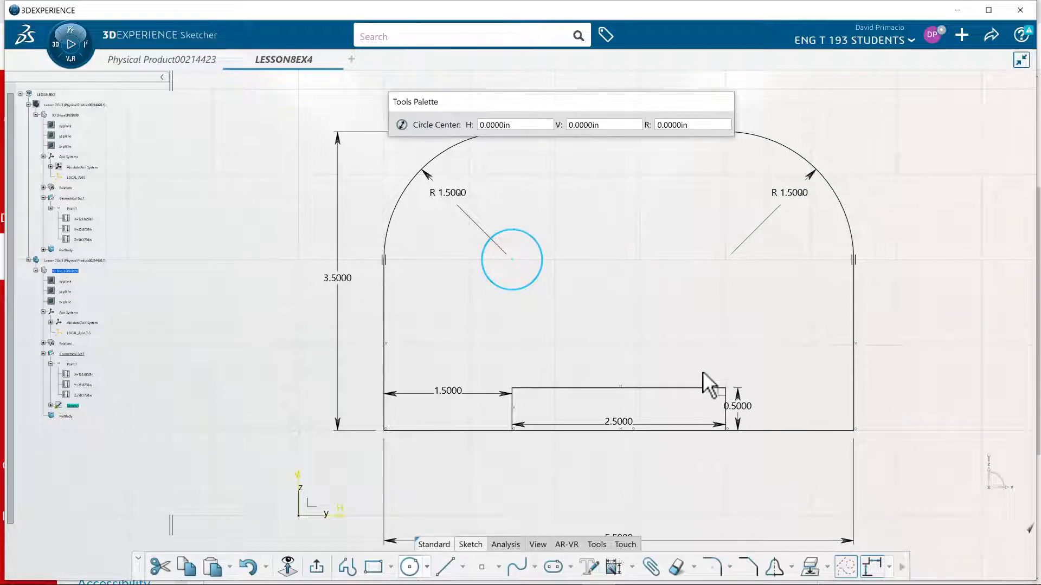
pyautogui.click(726, 259)
pyautogui.click(712, 229)
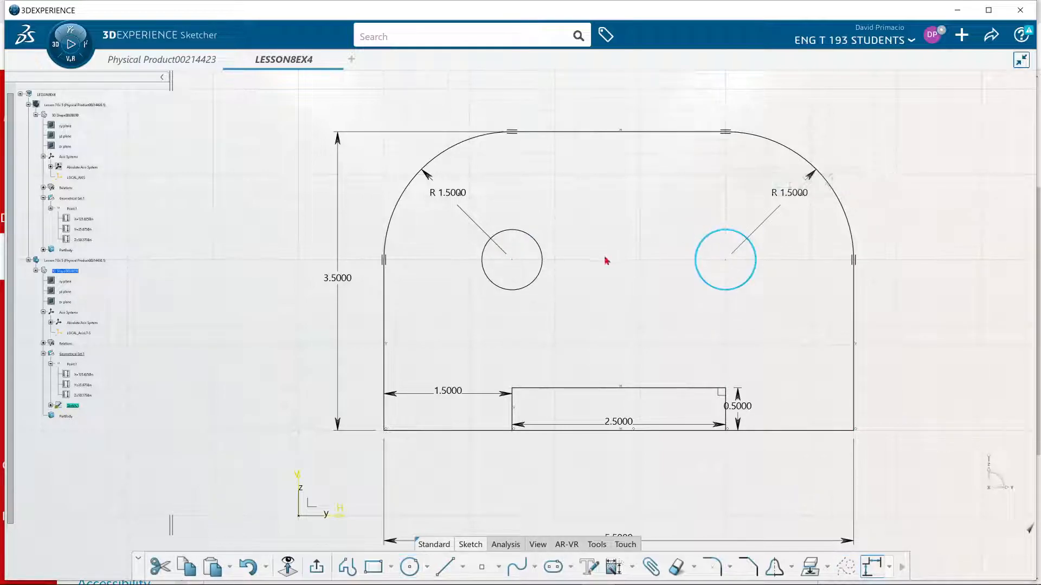
pyautogui.click(411, 567)
pyautogui.moveTo(615, 235); pyautogui.dragTo(609, 337, button='middle')
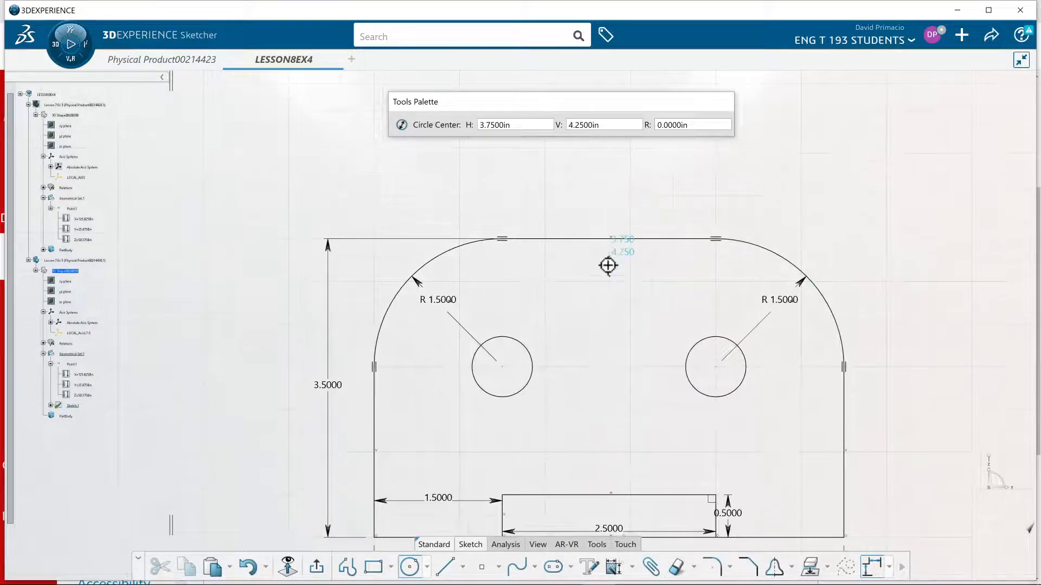
pyautogui.click(607, 234)
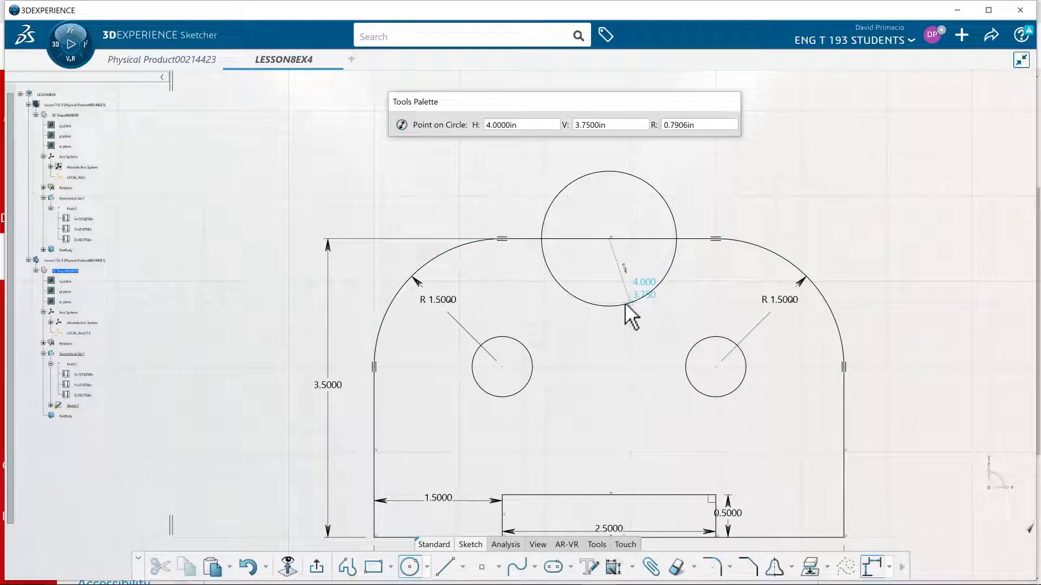
pyautogui.press('Escape')
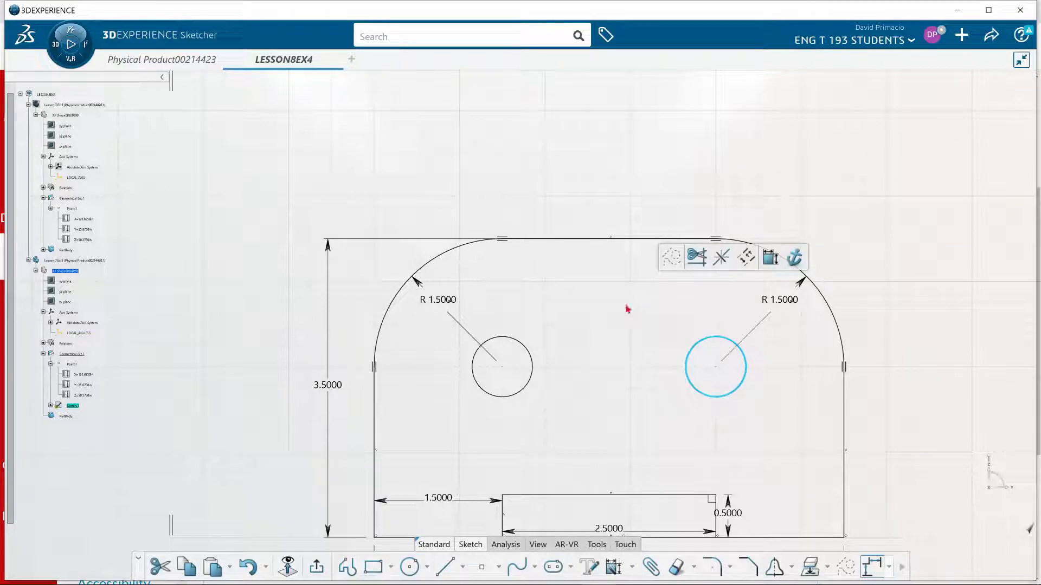
# Draw a circle of about 0.75 in radius midway between the two small circles, centred about 2.5 in above the profile's lower edge
pyautogui.click(409, 566)
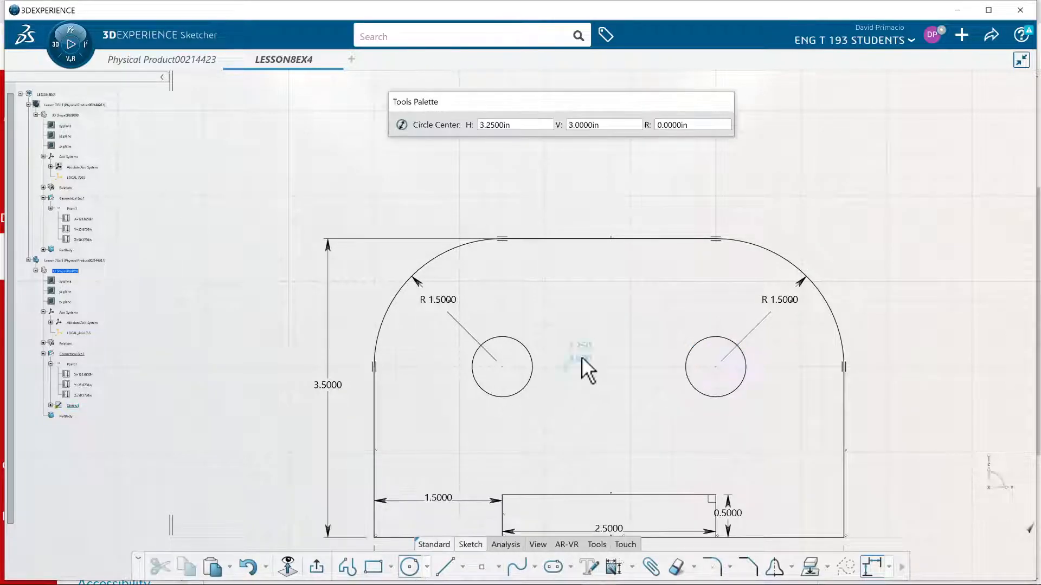
pyautogui.click(599, 314)
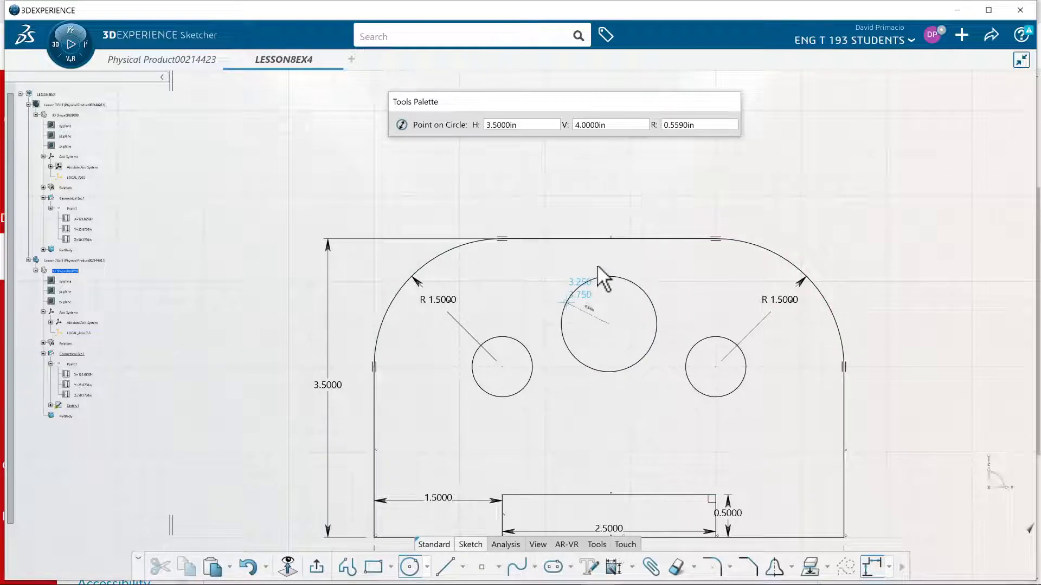
pyautogui.click(607, 249)
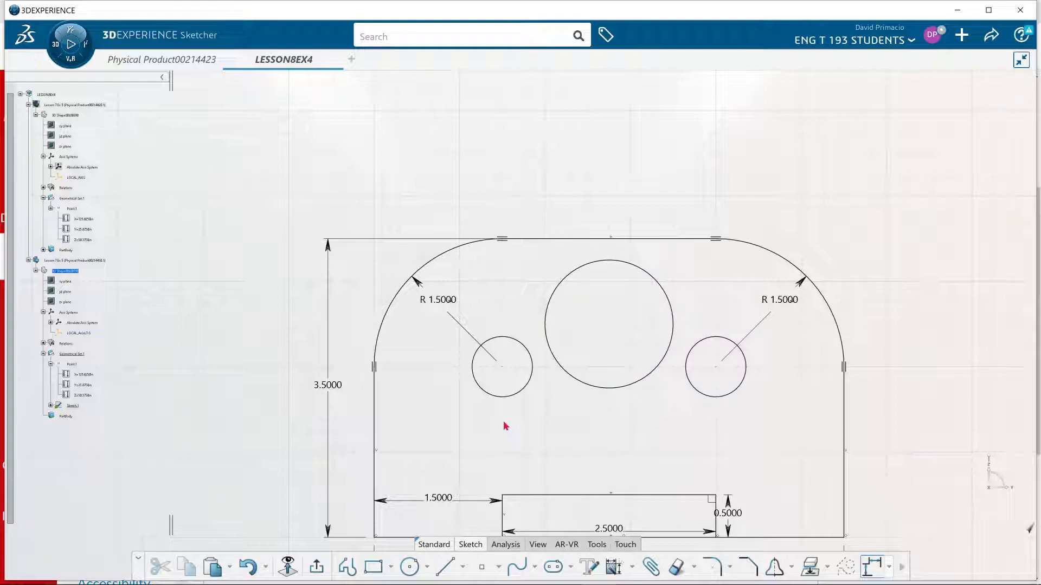
# Apply Auto Constraint to the large circle and its centre, using the profile's lower edge and left vertical edge as references
pyautogui.moveTo(515, 444); pyautogui.dragTo(517, 366, button='middle')
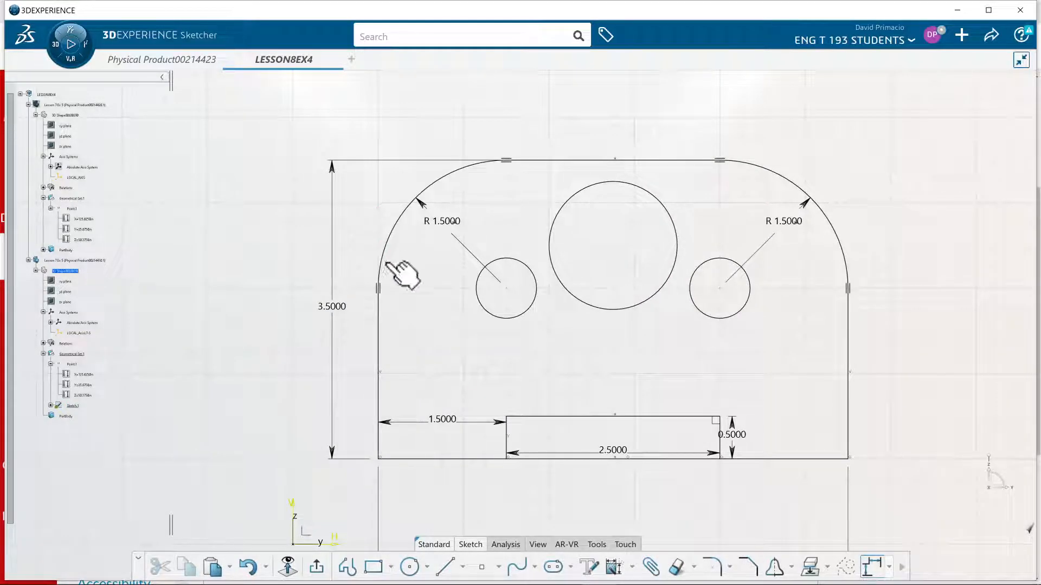
pyautogui.moveTo(523, 178); pyautogui.dragTo(711, 306)
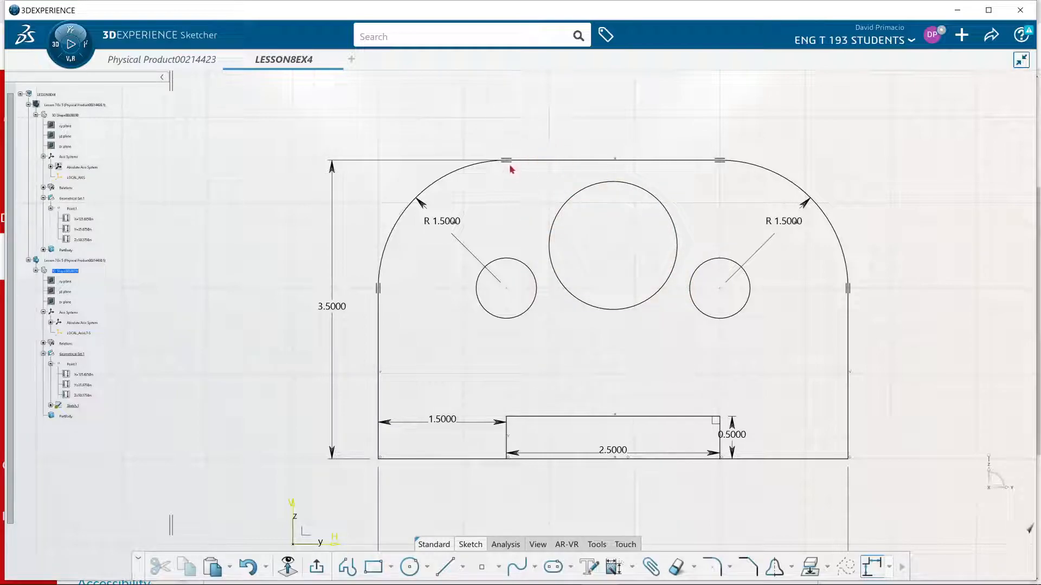
pyautogui.moveTo(551, 122)
pyautogui.mouseDown()
pyautogui.moveTo(634, 304)
pyautogui.moveTo(677, 325)
pyautogui.mouseUp()
pyautogui.click(535, 124)
pyautogui.moveTo(545, 311)
pyautogui.mouseDown()
pyautogui.moveTo(597, 237)
pyautogui.moveTo(685, 204)
pyautogui.moveTo(691, 186)
pyautogui.mouseUp()
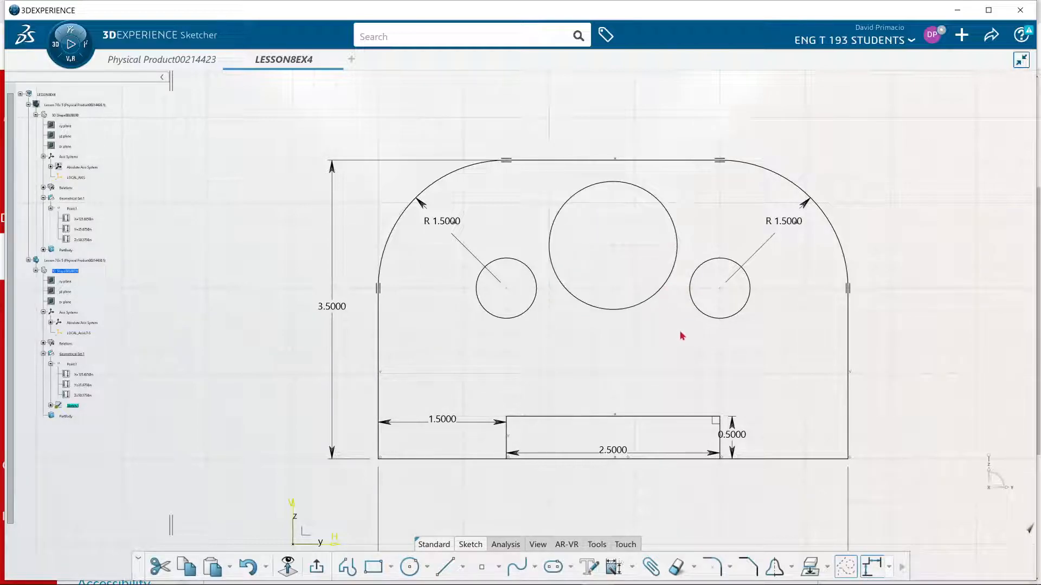
pyautogui.moveTo(688, 324)
pyautogui.mouseDown()
pyautogui.moveTo(620, 246)
pyautogui.moveTo(532, 202)
pyautogui.moveTo(538, 177)
pyautogui.mouseUp()
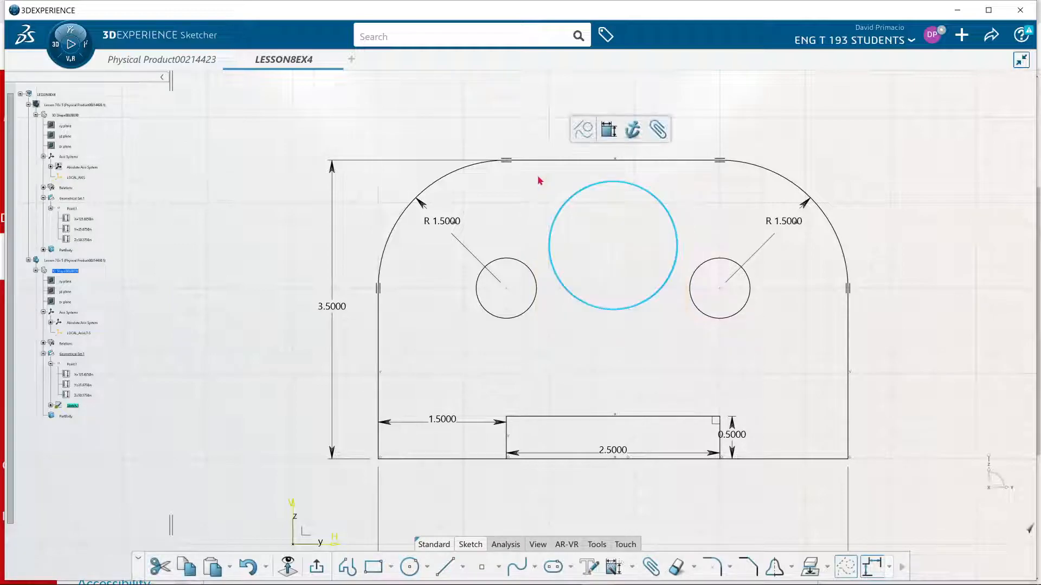
pyautogui.click(608, 568)
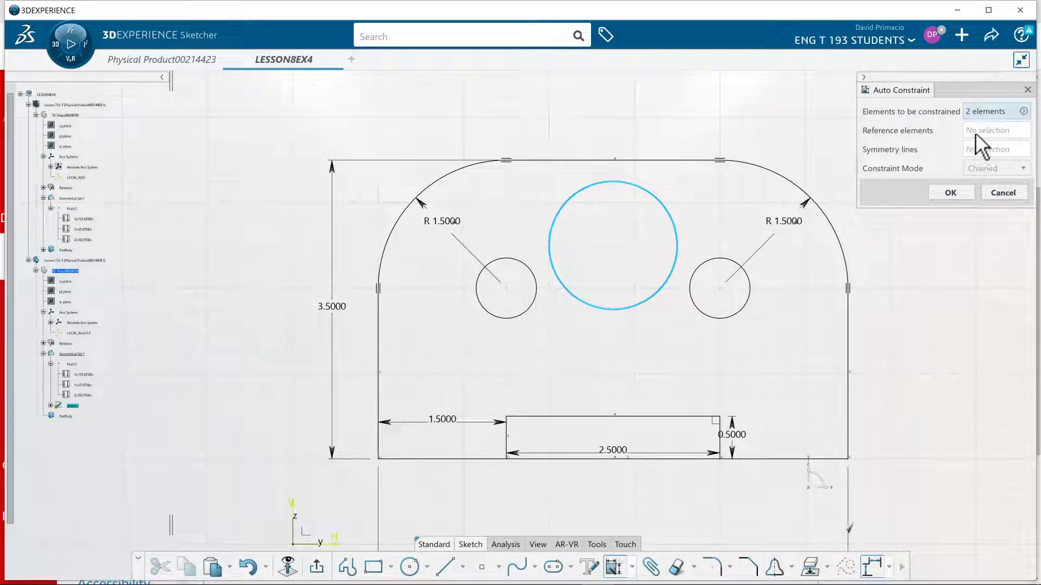
pyautogui.click(974, 132)
pyautogui.click(429, 459)
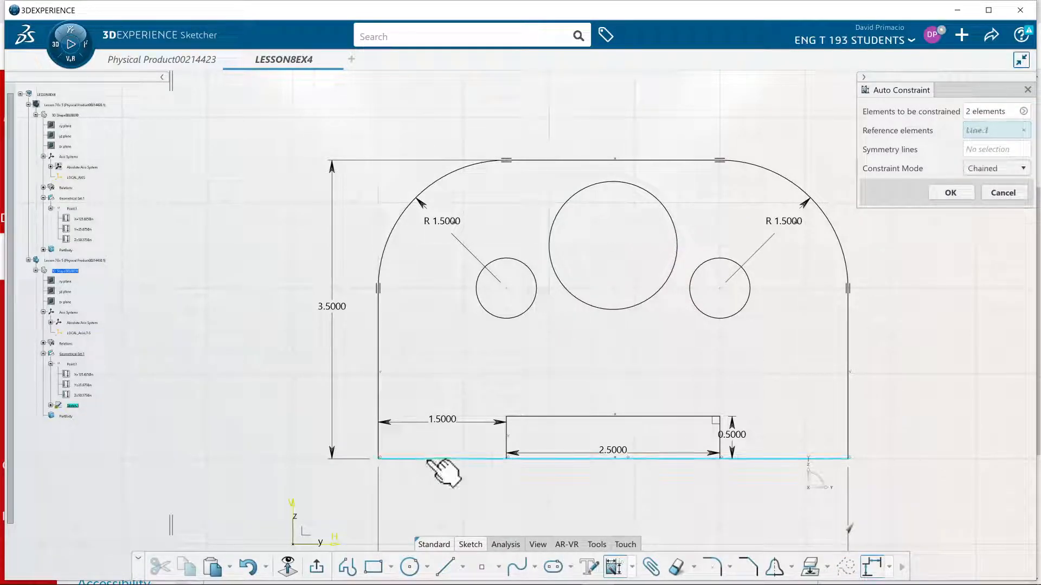
pyautogui.click(378, 387)
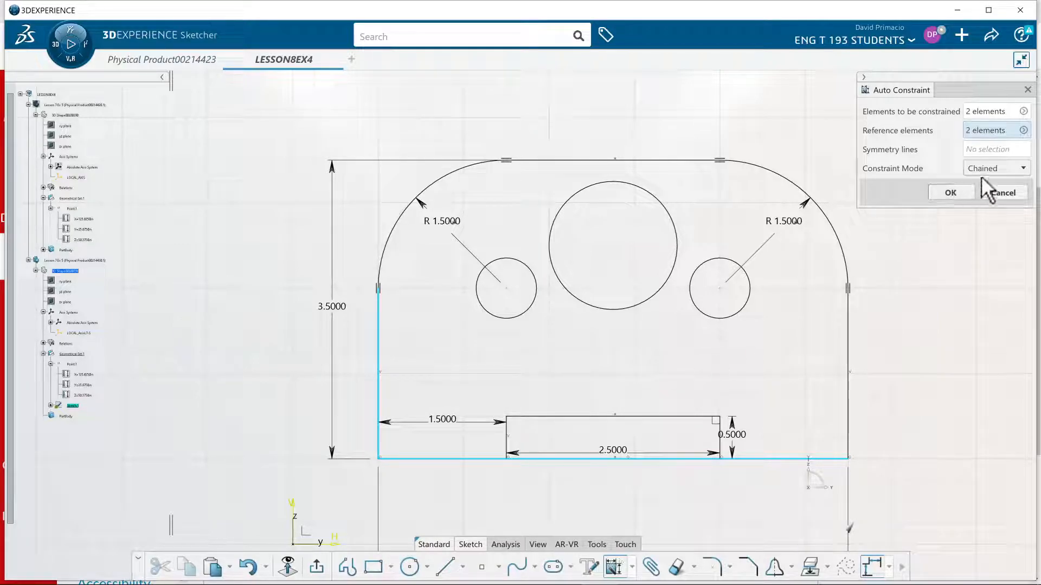
pyautogui.click(951, 192)
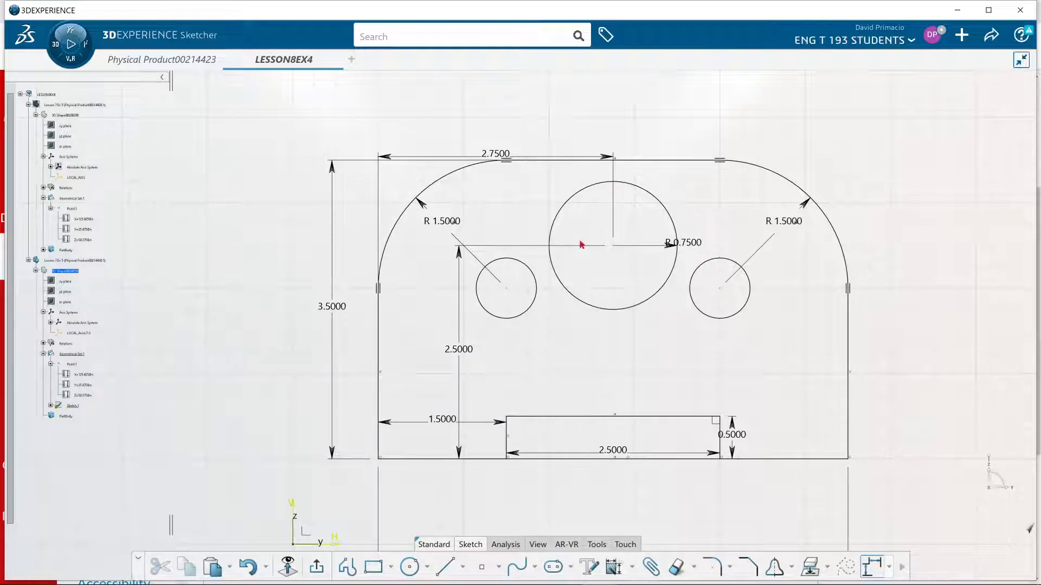
# Switch the large circle's radius dimension to a diameter dimension
pyautogui.moveTo(467, 370)
pyautogui.mouseDown(button='middle')
pyautogui.moveTo(550, 279)
pyautogui.moveTo(550, 296)
pyautogui.mouseUp(button='middle')
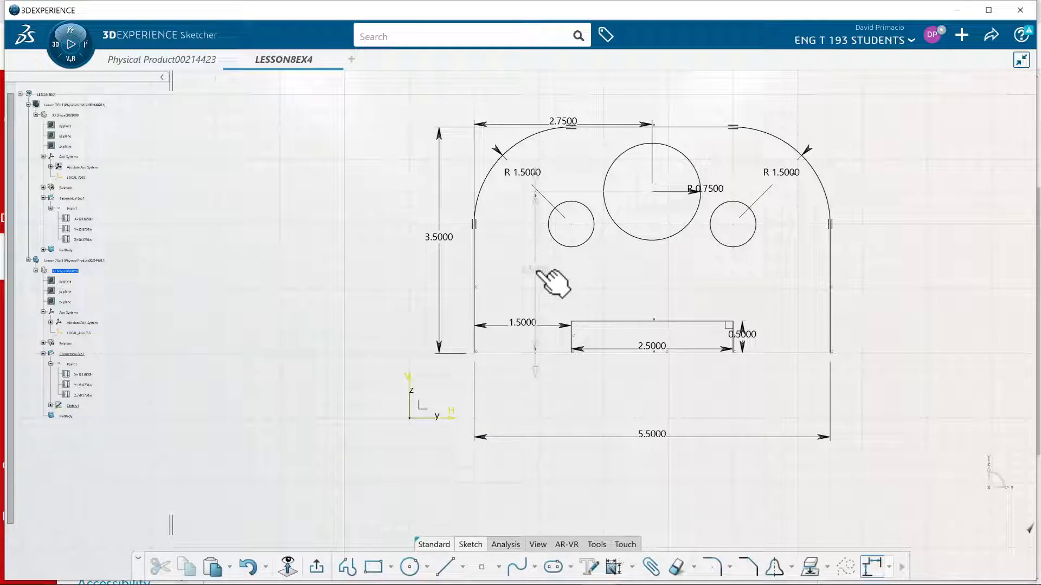
pyautogui.doubleClick(722, 191)
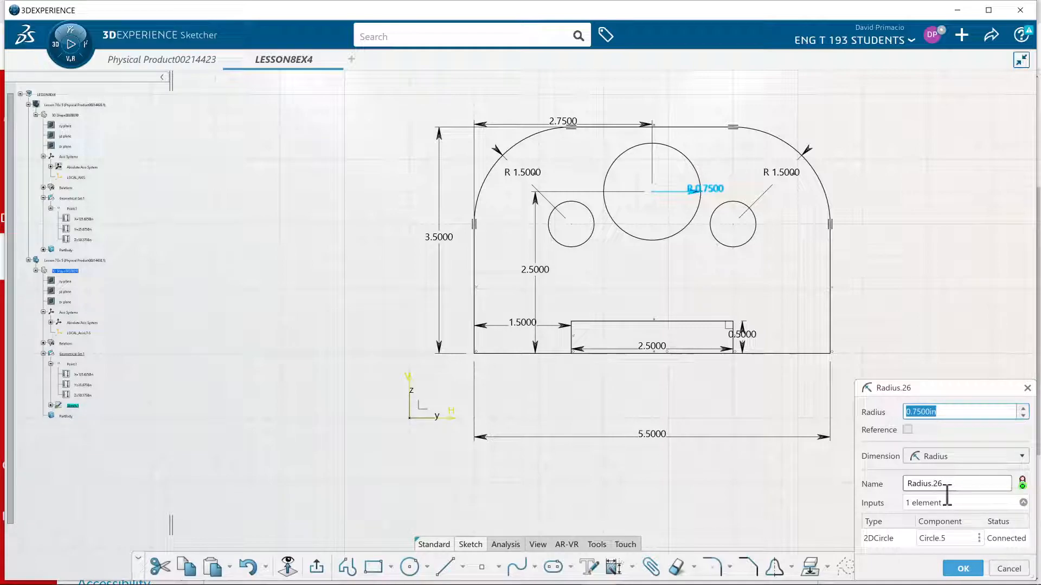
pyautogui.click(913, 457)
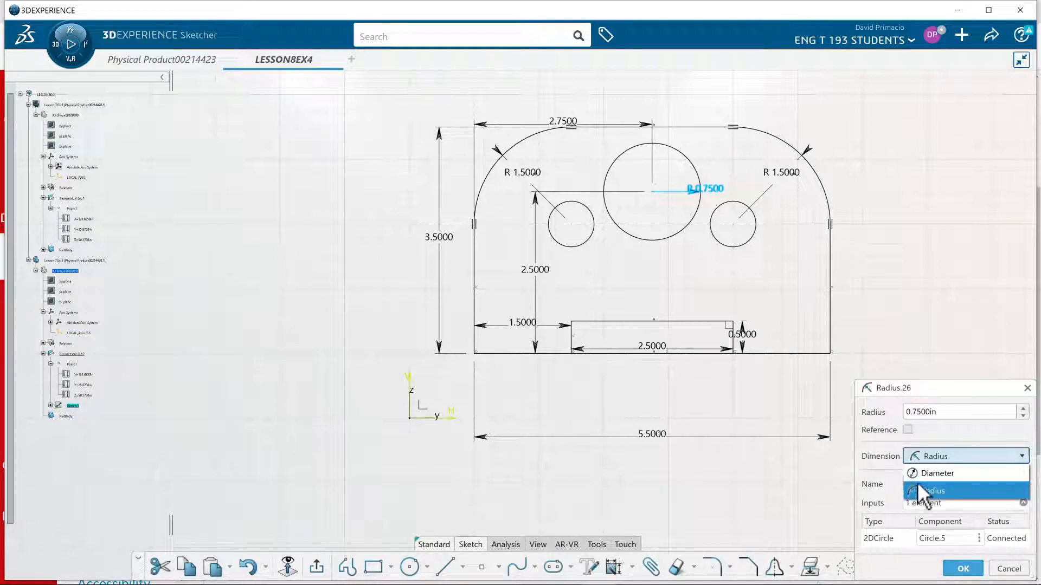
pyautogui.click(930, 473)
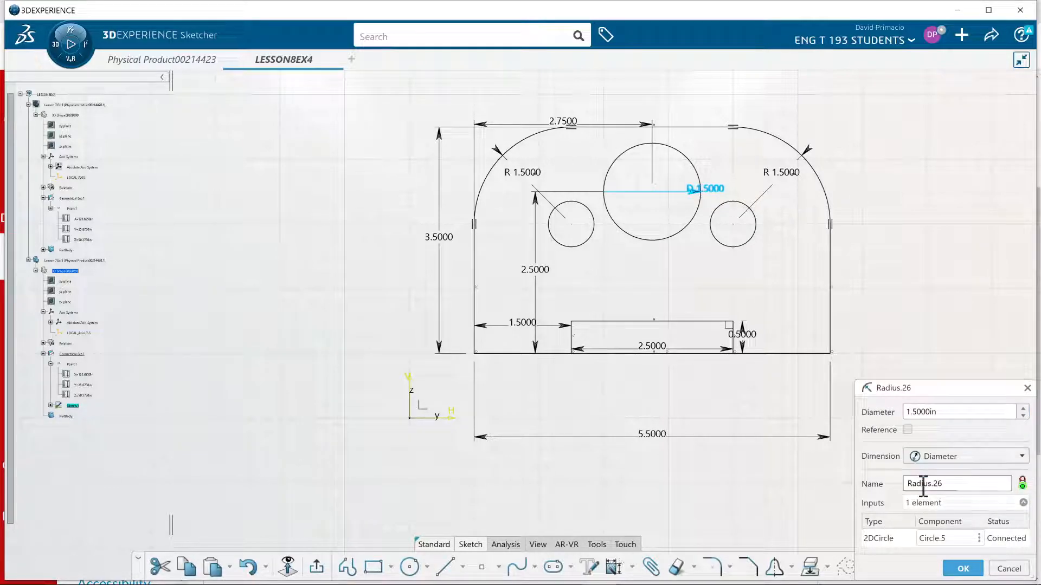
pyautogui.click(960, 569)
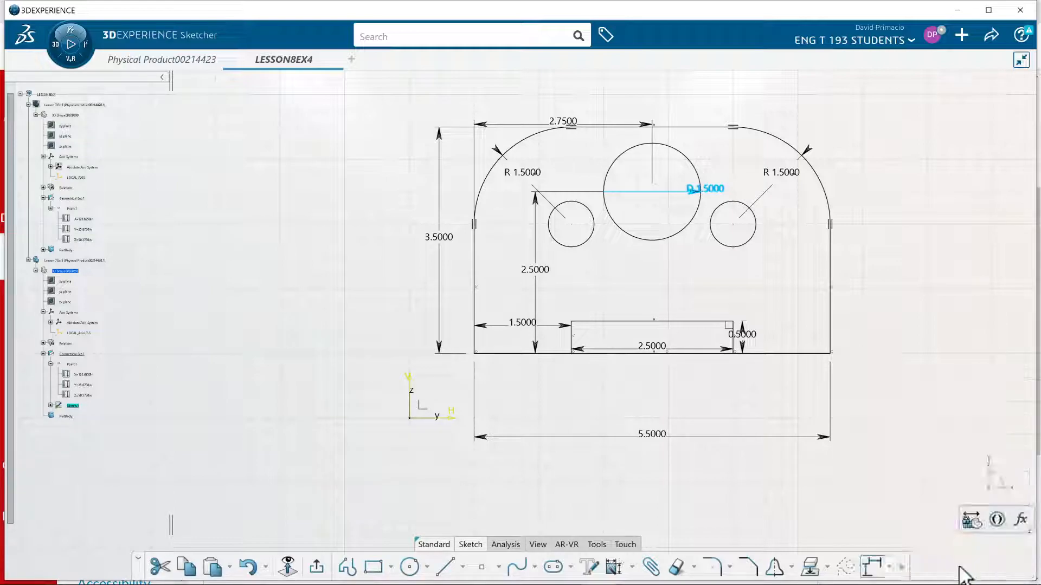
# Set the profile's overall height to 3.25 in
pyautogui.doubleClick(442, 237)
pyautogui.write('3.25')
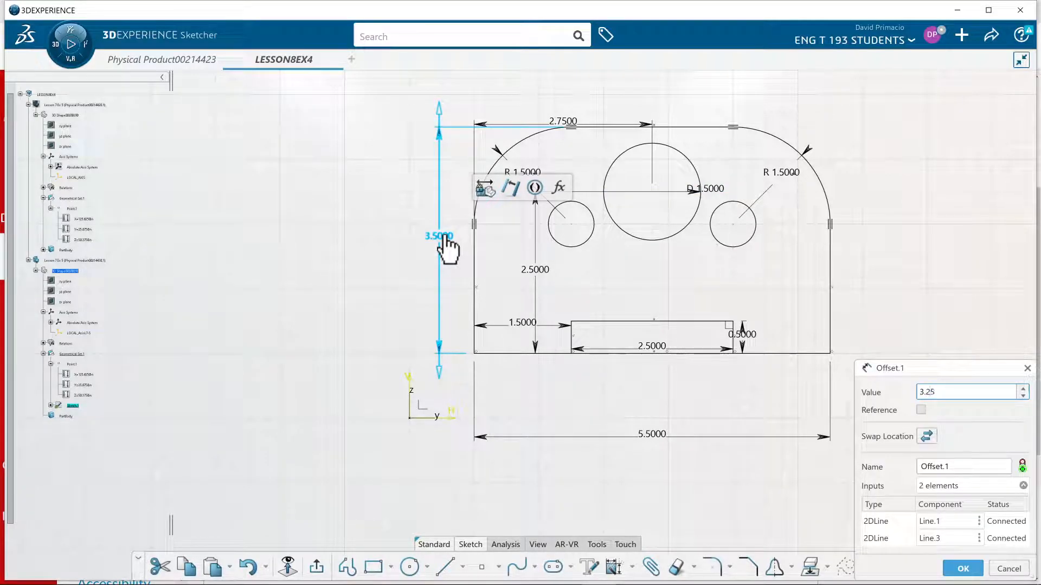
pyautogui.press('Return')
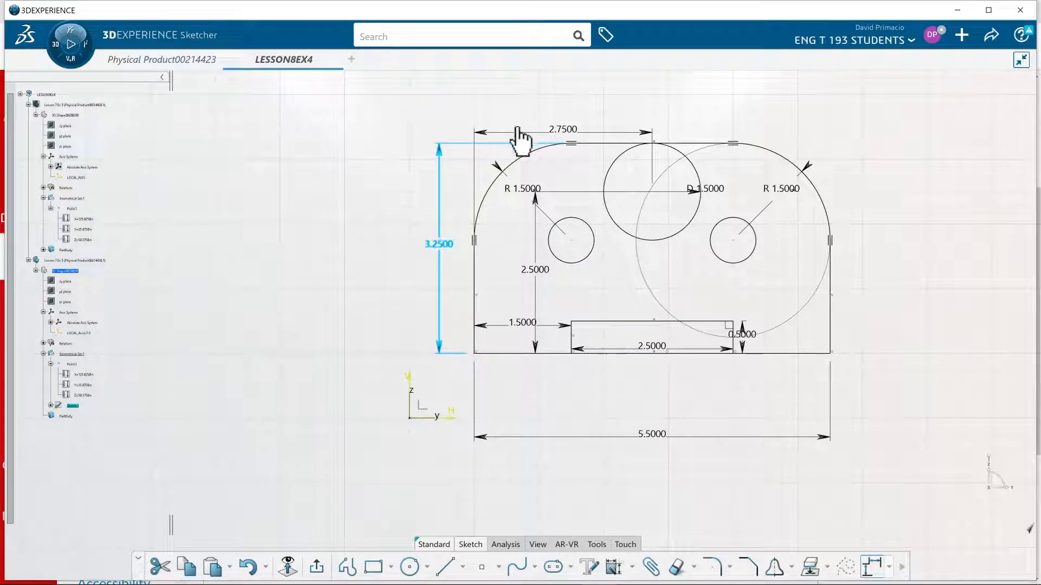
# Apply Contact Constraints between the profile's lower edge and the horizontal sketch axis, and between its left vertical edge and the vertical axis
pyautogui.click(632, 567)
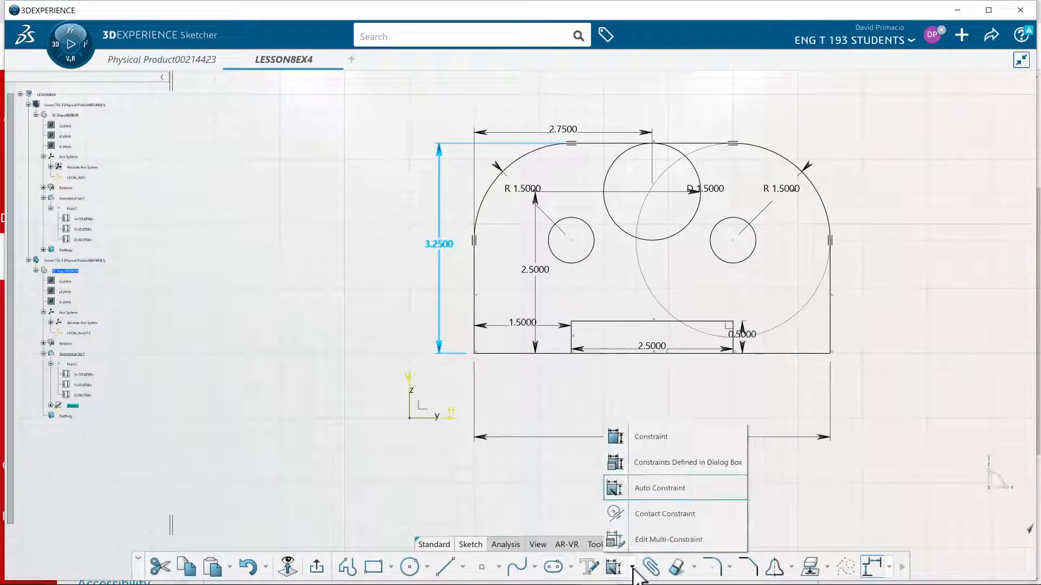
pyautogui.click(632, 515)
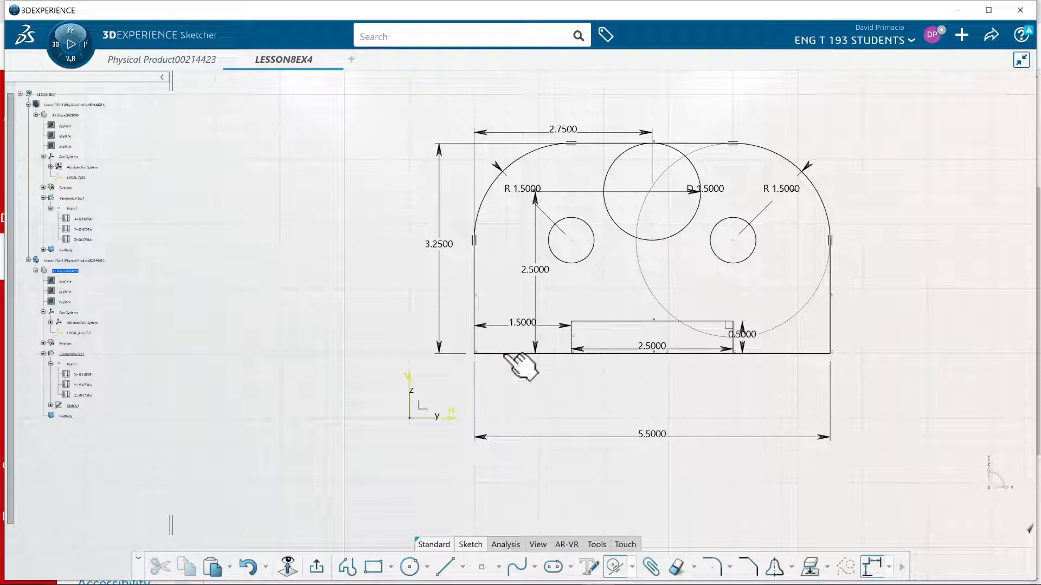
pyautogui.click(506, 353)
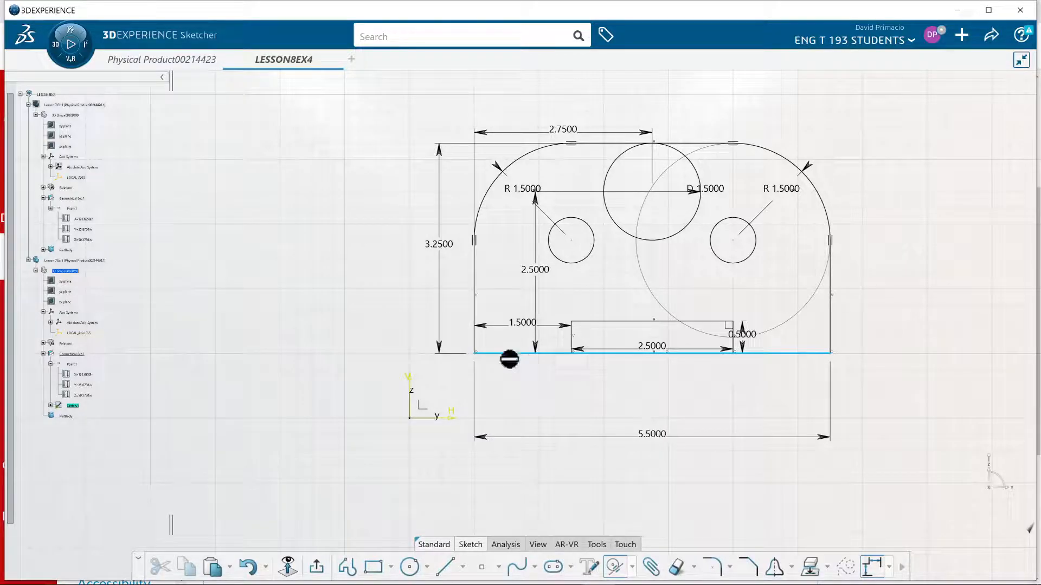
pyautogui.click(455, 419)
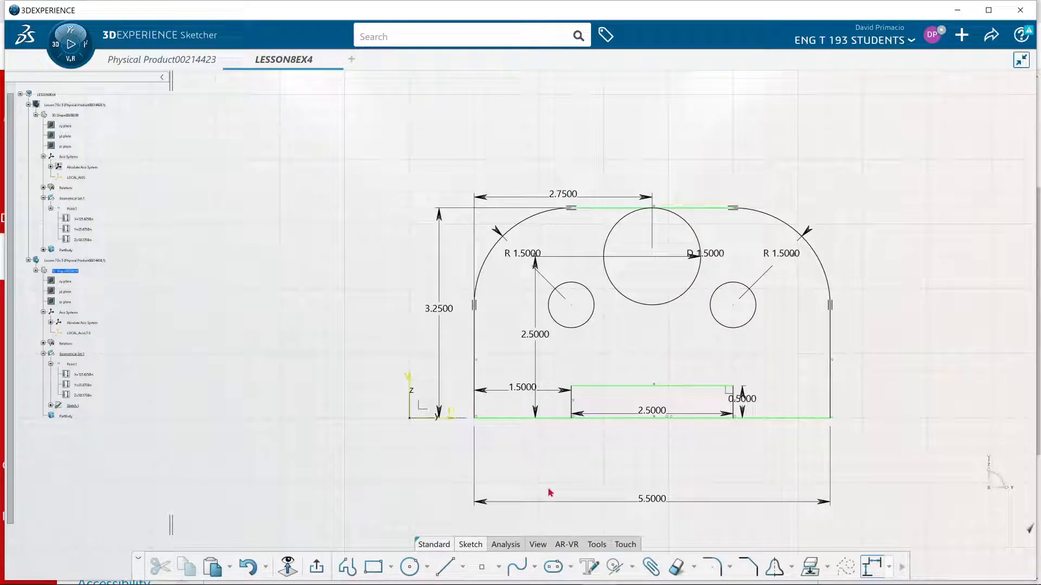
pyautogui.click(614, 566)
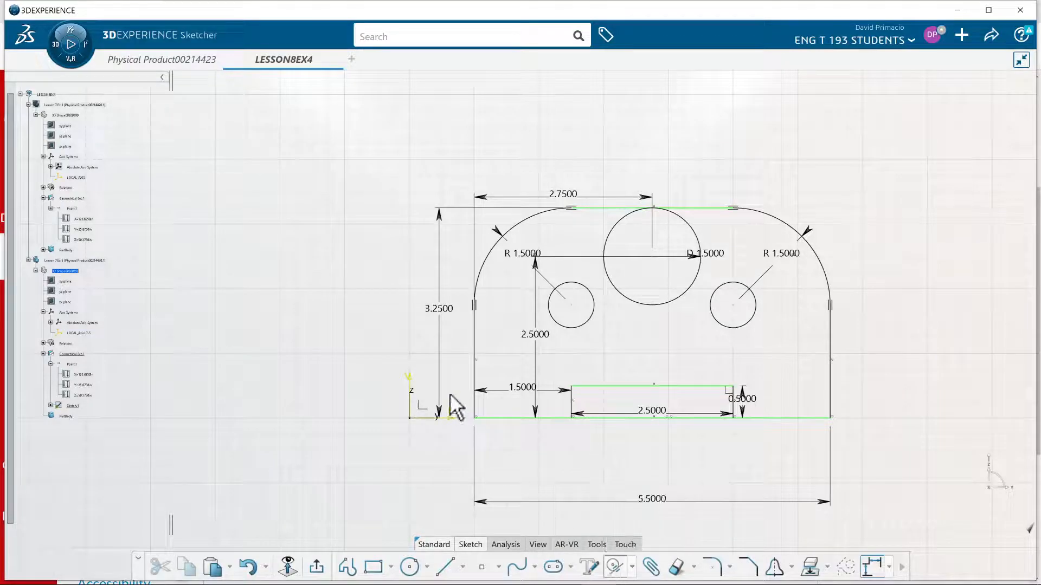
pyautogui.click(474, 369)
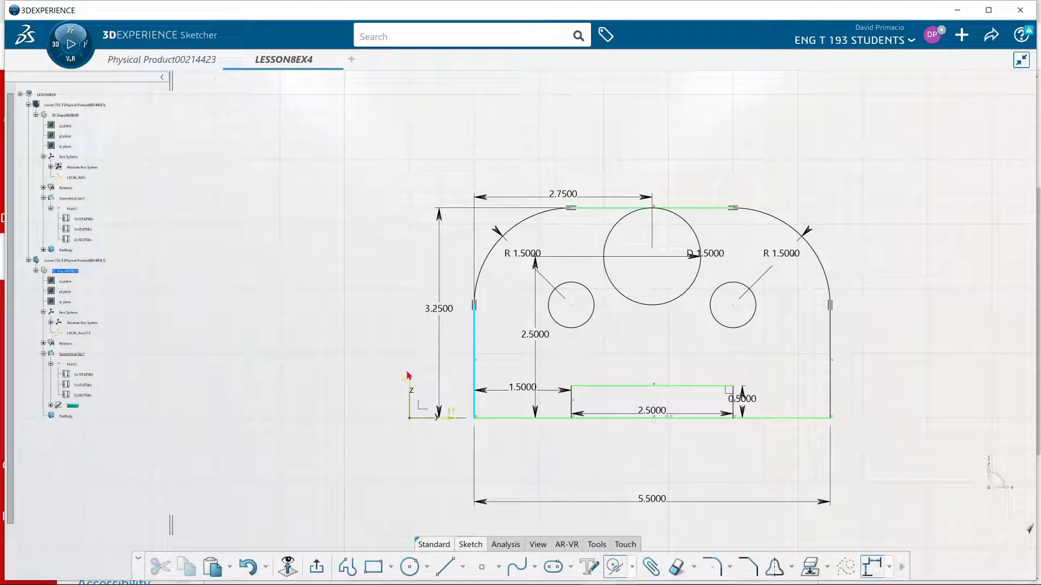
pyautogui.click(410, 386)
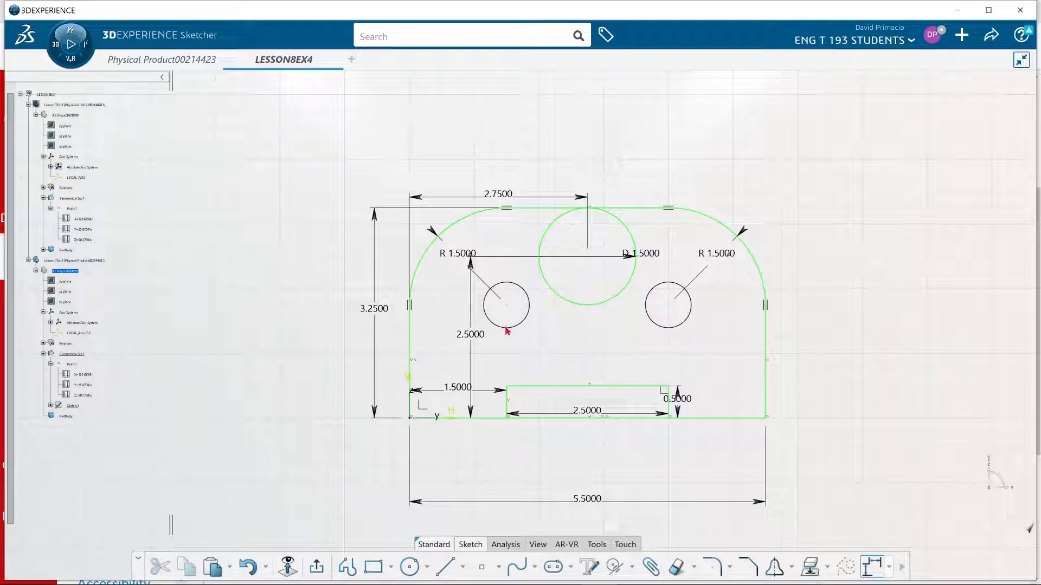
# Apply Auto Constraint to the two small circles, using the profile's lower edge and left vertical edge as references
pyautogui.moveTo(442, 278); pyautogui.dragTo(737, 340)
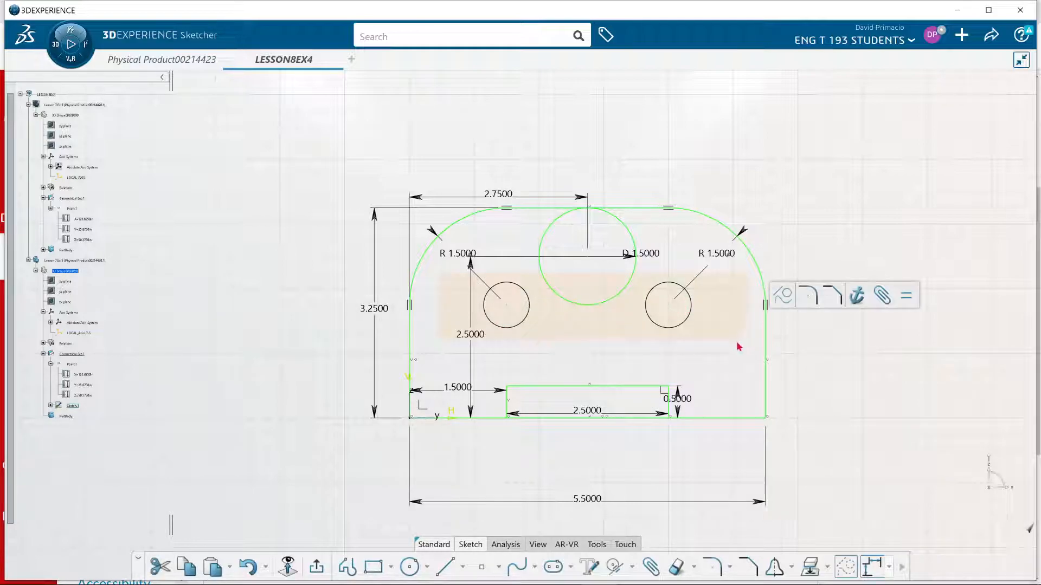
pyautogui.click(632, 567)
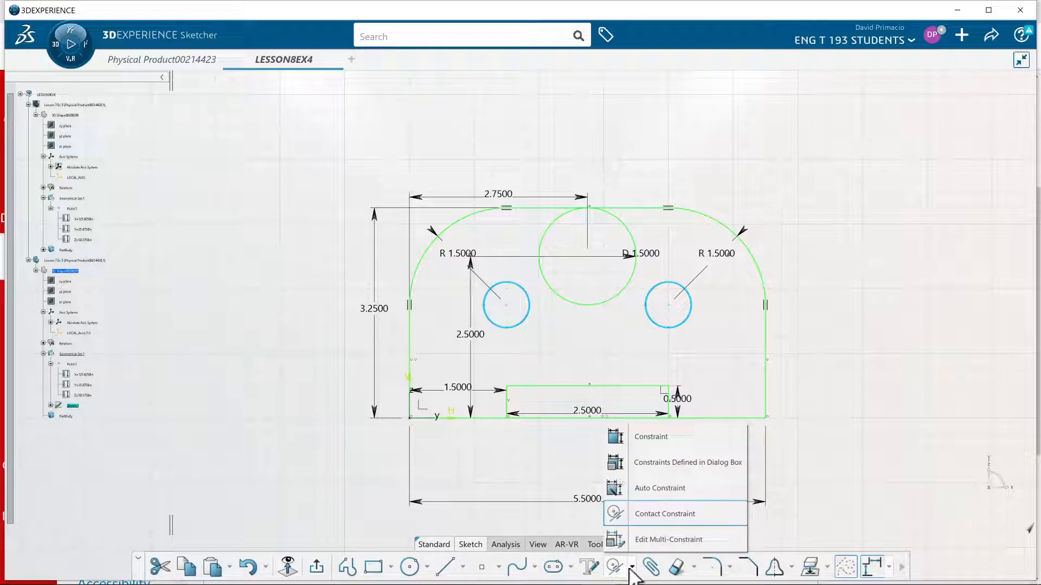
pyautogui.click(653, 487)
pyautogui.click(987, 132)
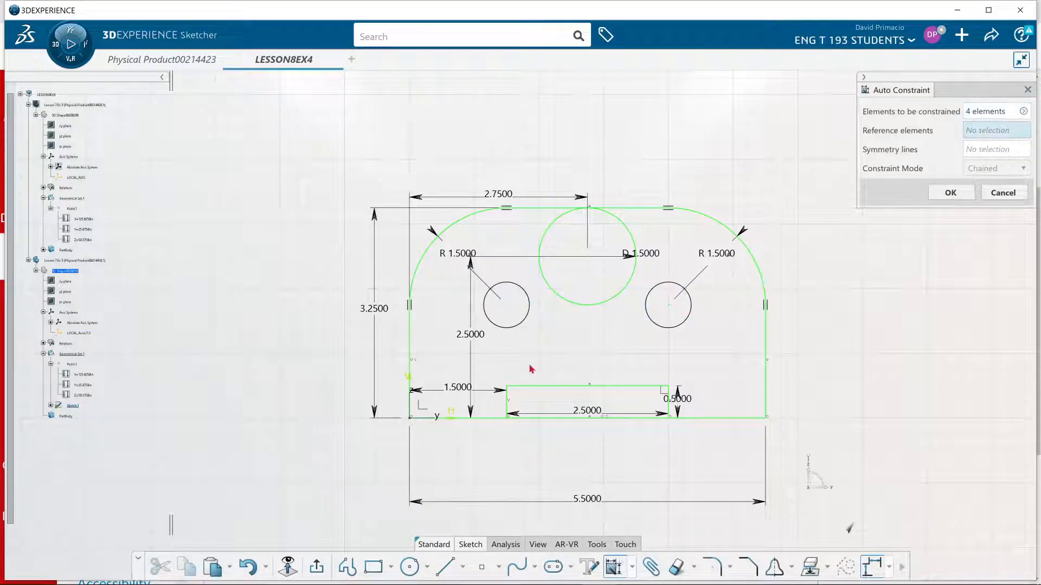
pyautogui.click(498, 419)
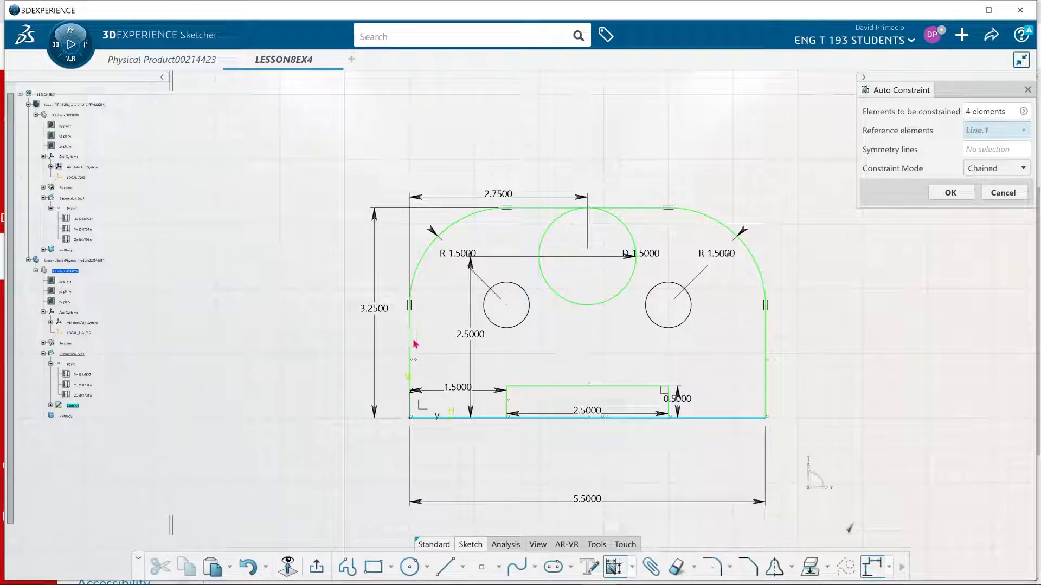
pyautogui.click(410, 344)
pyautogui.click(949, 193)
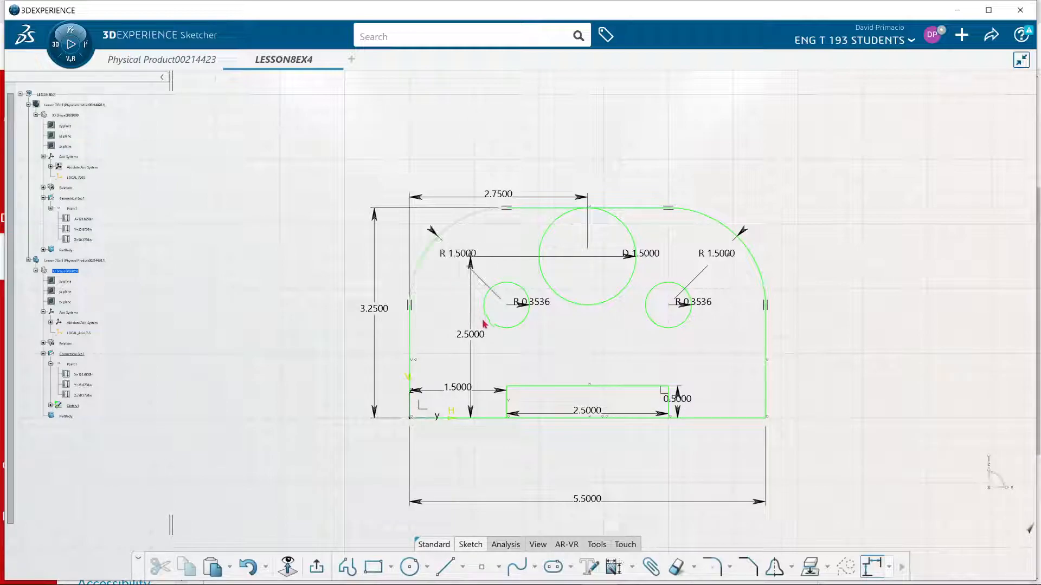
# Switch the left small circle's radius dimension to a diameter and set it to 0.5 in
pyautogui.doubleClick(546, 306)
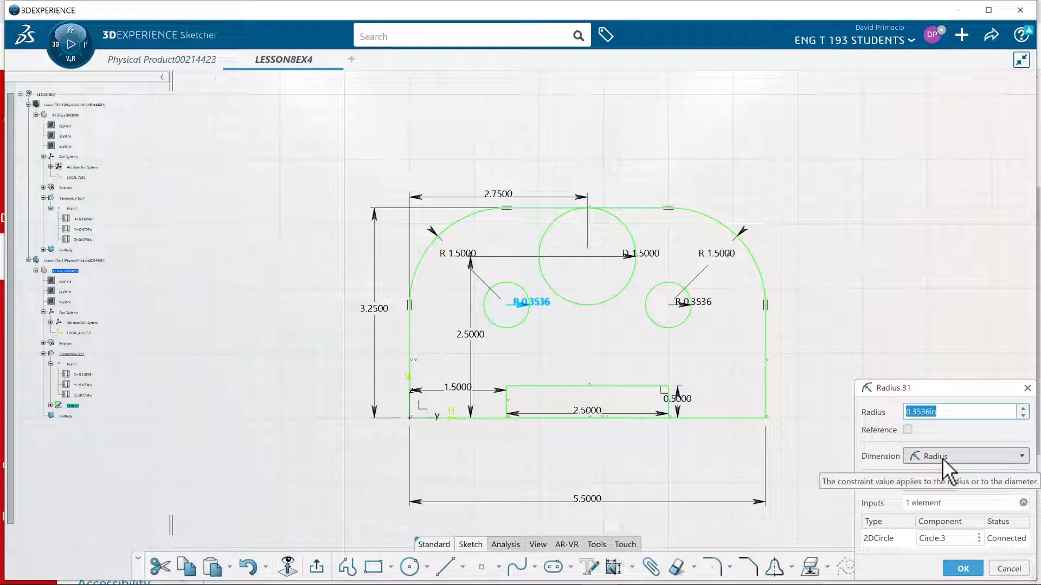
pyautogui.click(948, 454)
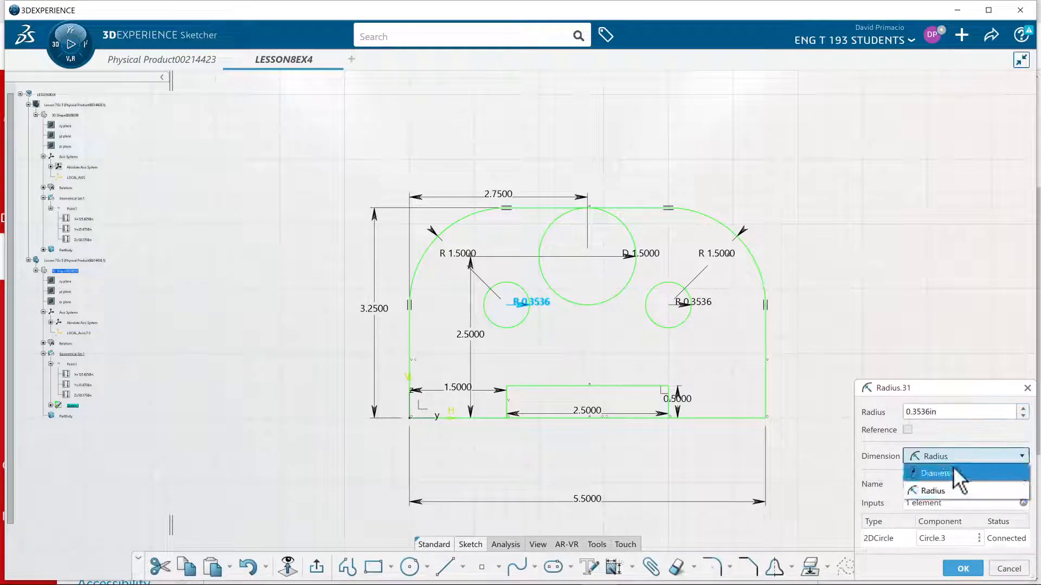
pyautogui.click(952, 469)
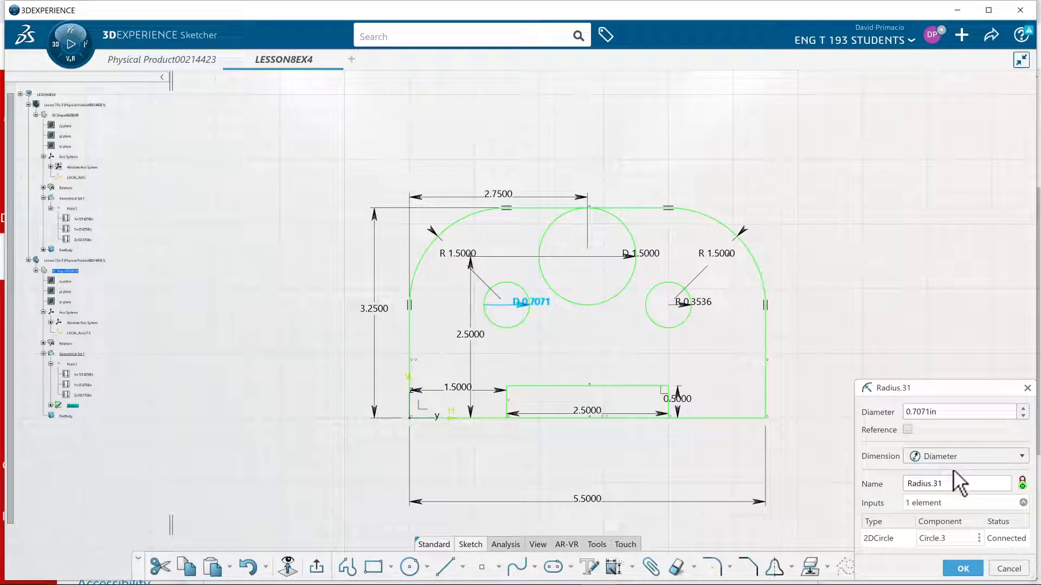
pyautogui.doubleClick(945, 415)
pyautogui.write('.35')
pyautogui.press('Return')
# Switch the right small circle's radius dimension to a diameter and set it to 0.5 in
pyautogui.doubleClick(705, 305)
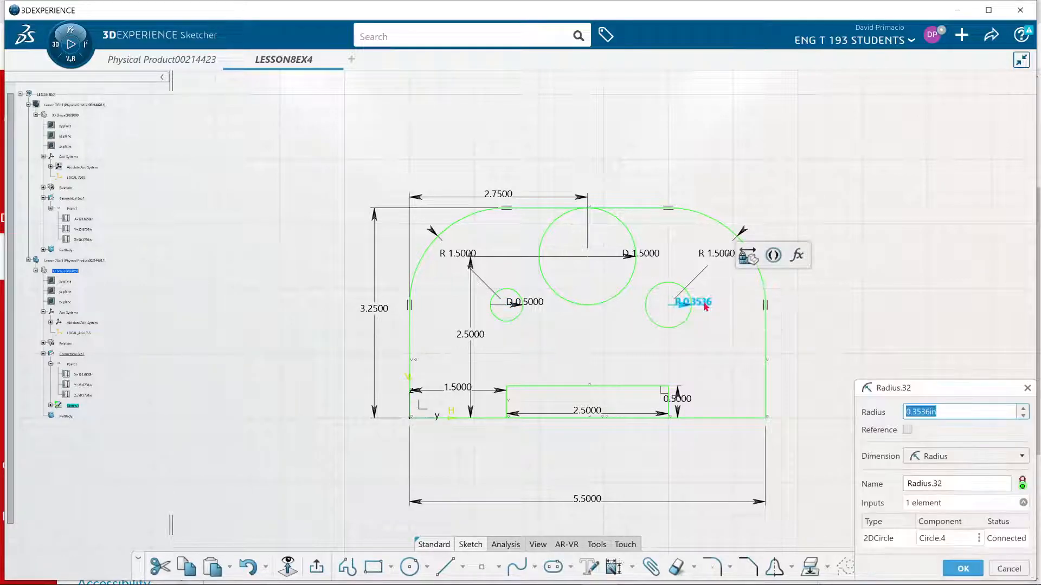
pyautogui.click(922, 460)
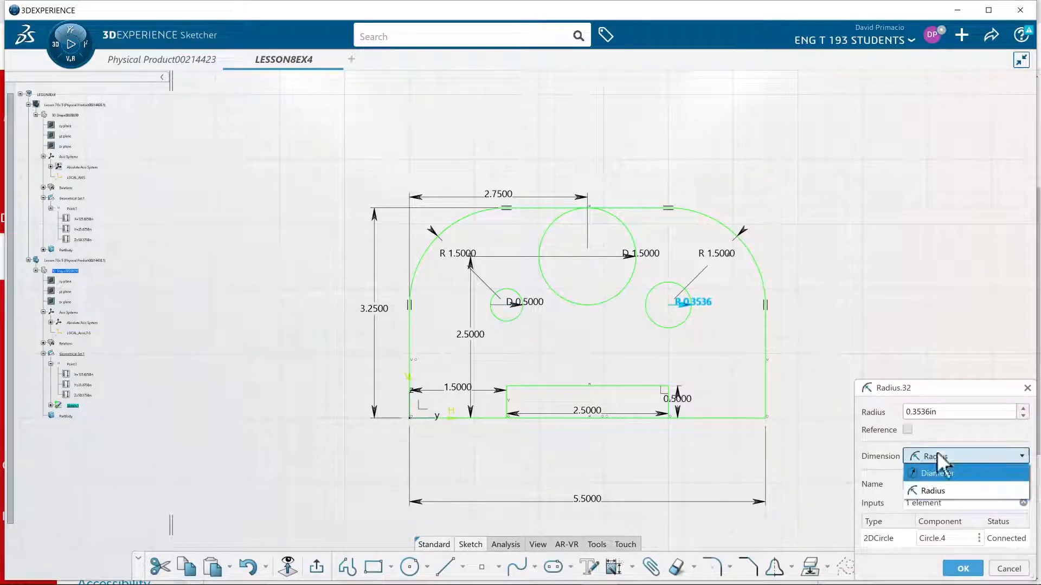
pyautogui.click(935, 473)
pyautogui.doubleClick(947, 413)
pyautogui.write('.')
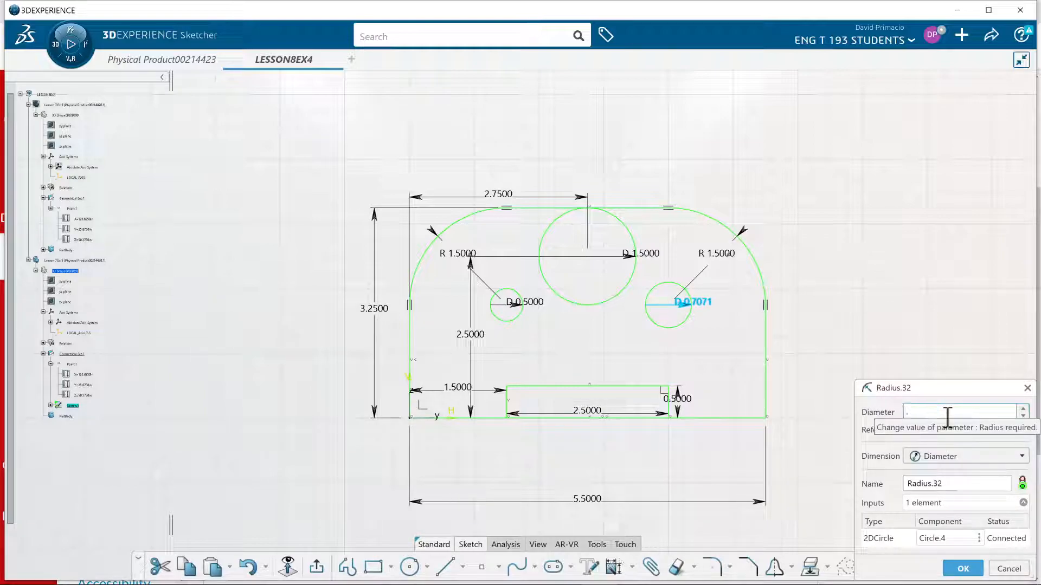
pyautogui.write('5')
pyautogui.press('Return')
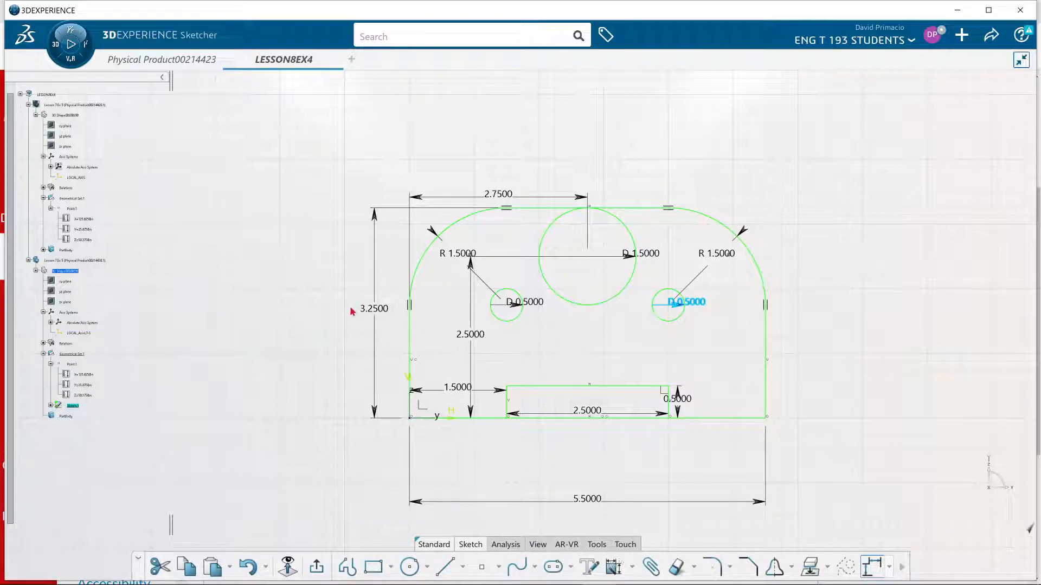
pyautogui.click(473, 341)
# Exit the profile sketch to return to the 3D part and deselect the sketch
pyautogui.click(317, 566)
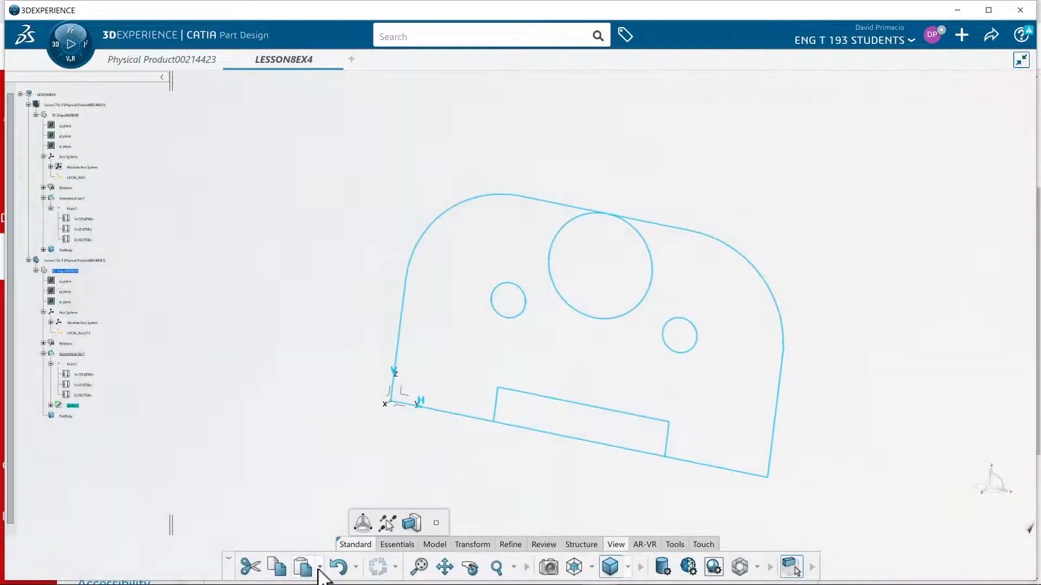
pyautogui.moveTo(506, 460); pyautogui.dragTo(444, 428, button='middle')
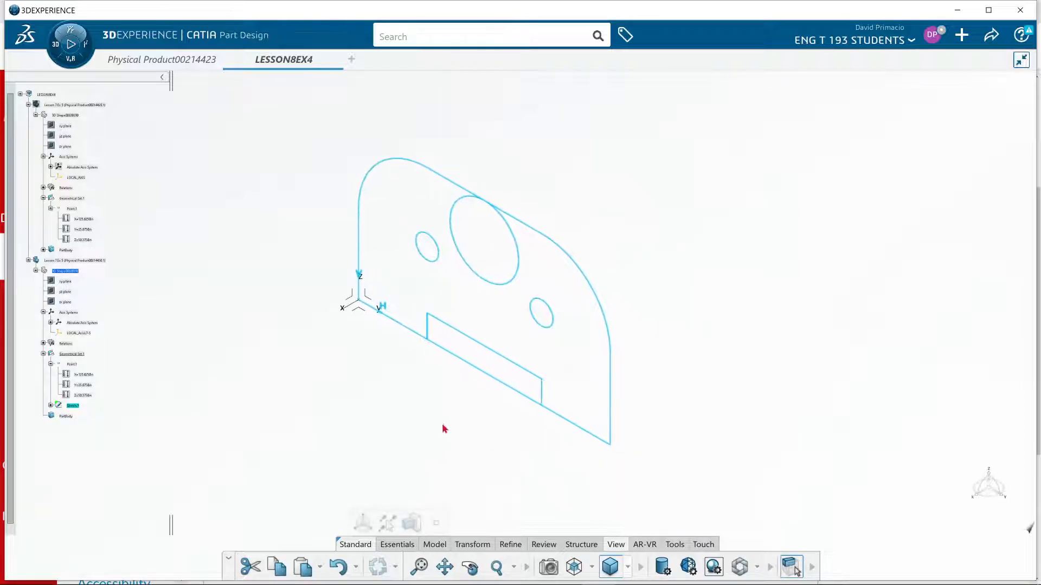
pyautogui.click(484, 513)
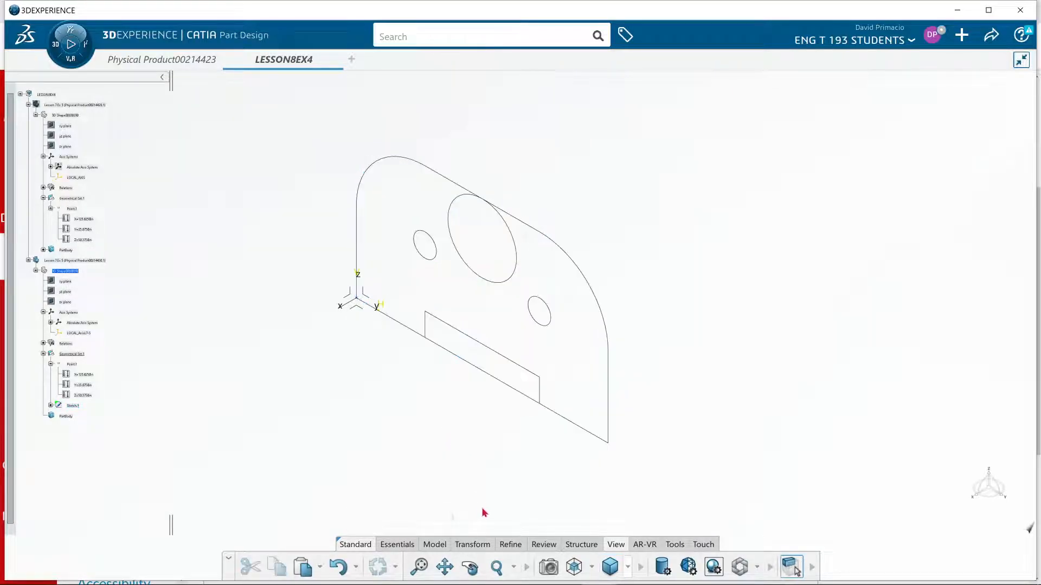
pyautogui.click(433, 545)
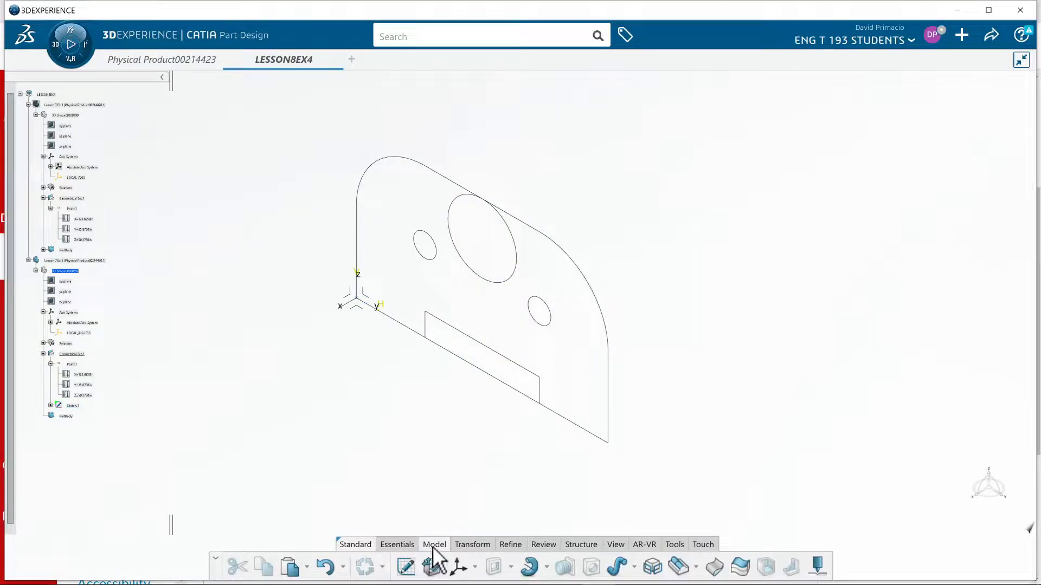
pyautogui.click(510, 566)
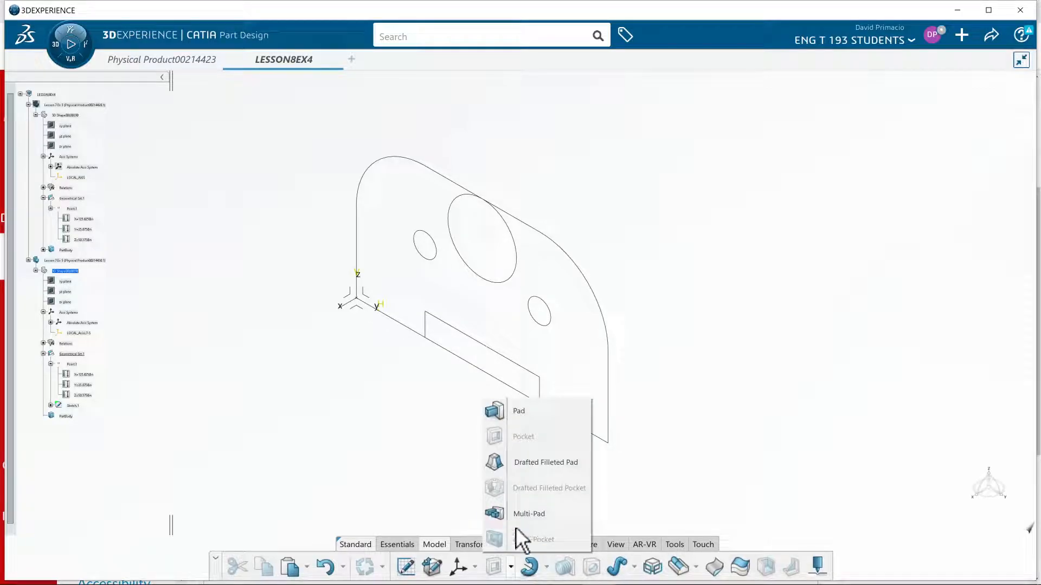
pyautogui.click(514, 417)
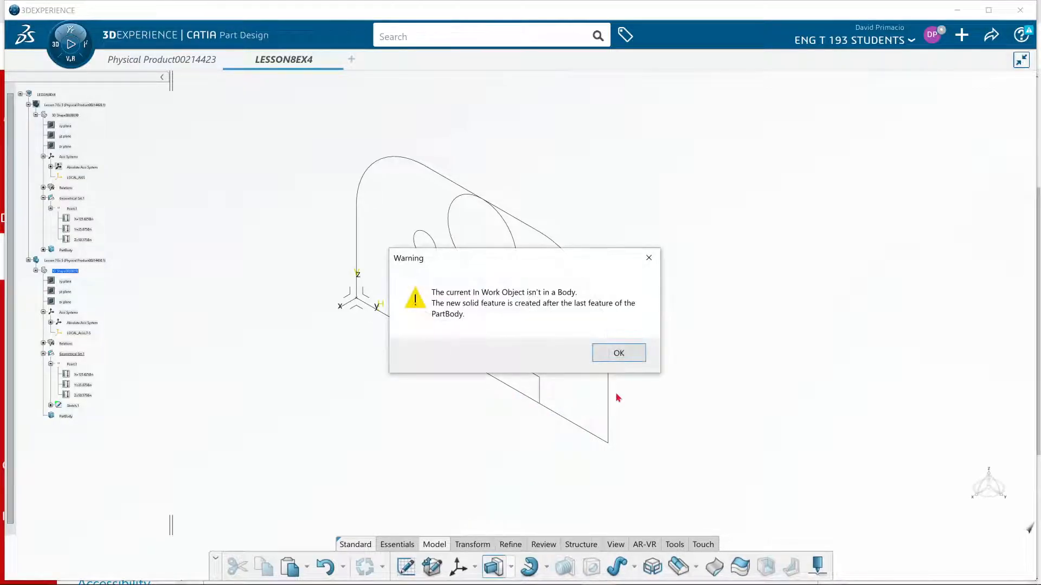
pyautogui.click(618, 355)
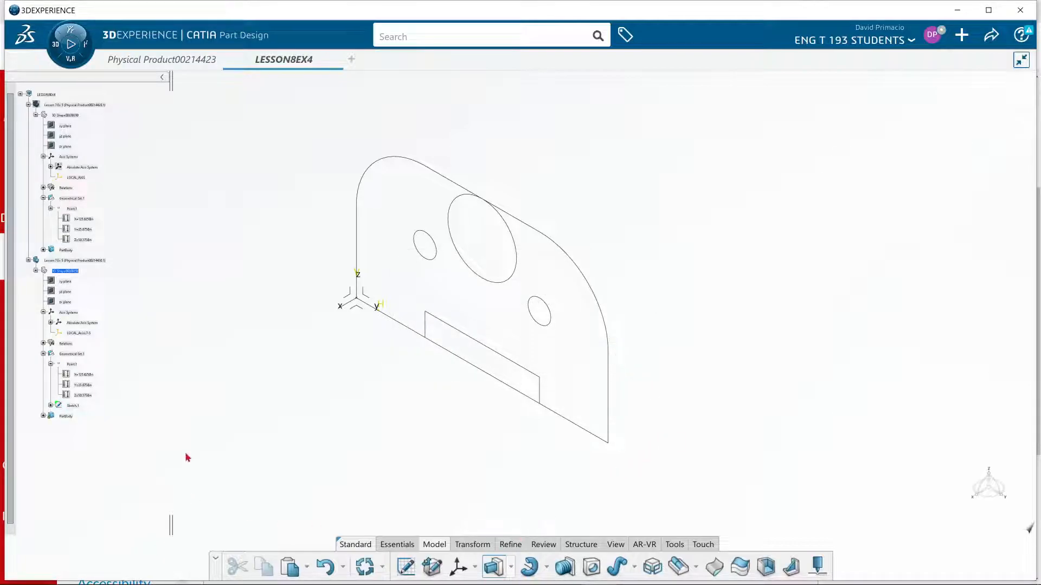
pyautogui.click(904, 386)
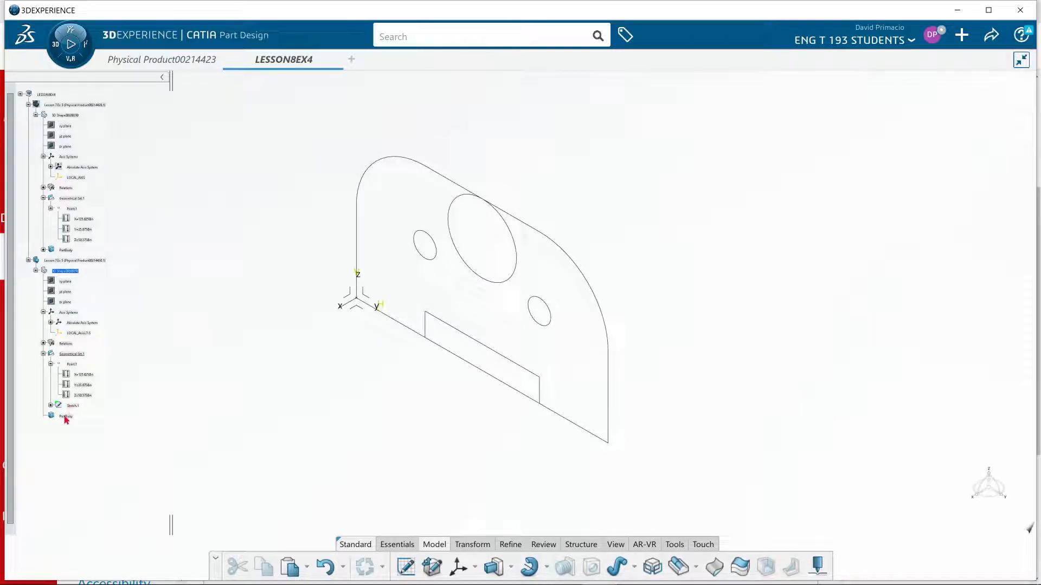
# Widen the specification tree area and enlarge the tree to show the Lesson 7 Ex 5 entries at a readable size
pyautogui.middleClick(49, 450)
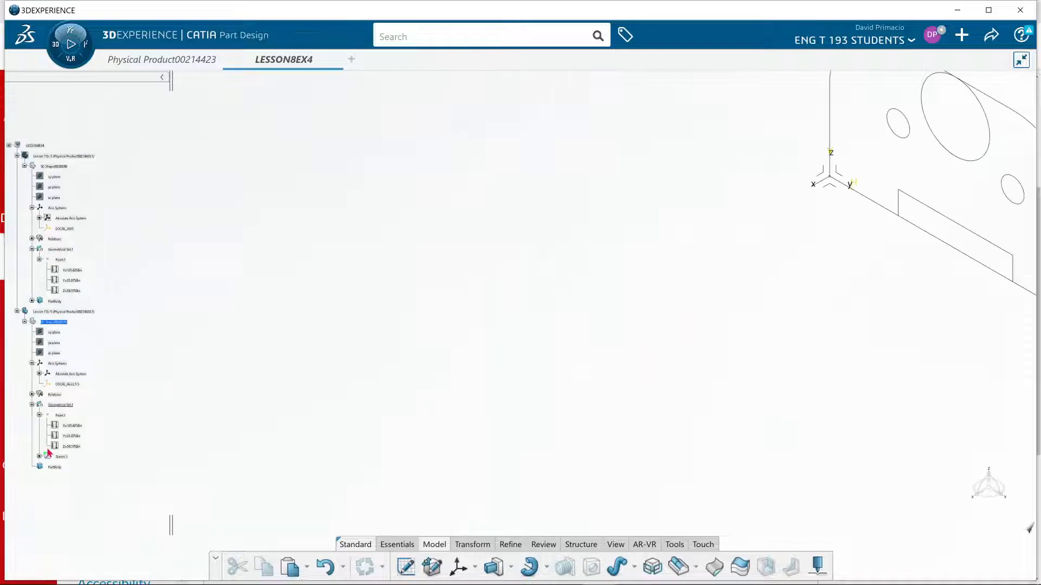
pyautogui.scroll(-1, 48, 449)
pyautogui.moveTo(48, 450); pyautogui.dragTo(47, 447, button='middle')
pyautogui.scroll(2, 48, 445)
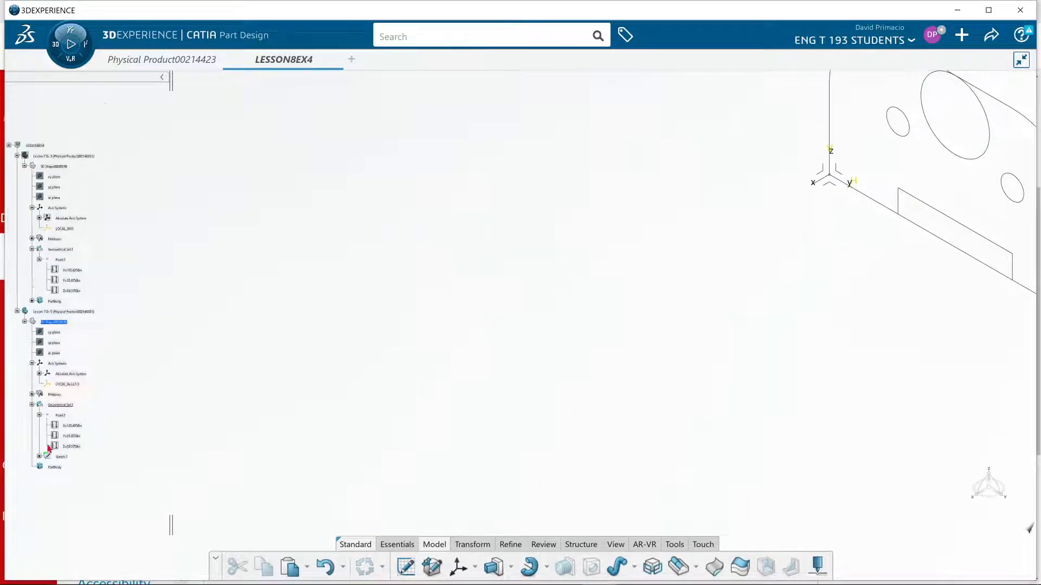
pyautogui.moveTo(110, 431); pyautogui.dragTo(135, 384, button='middle')
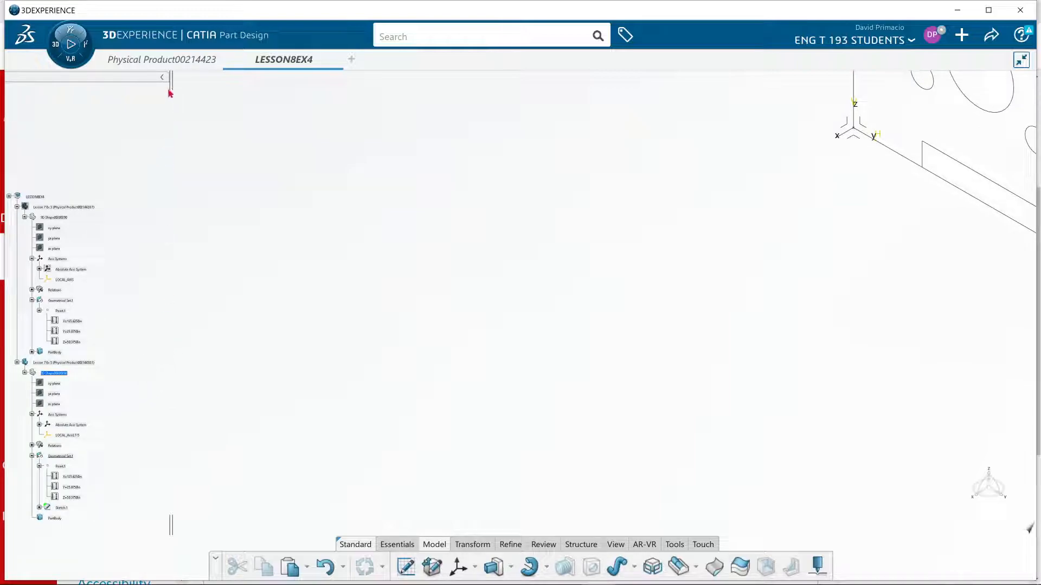
pyautogui.moveTo(180, 87); pyautogui.dragTo(258, 97)
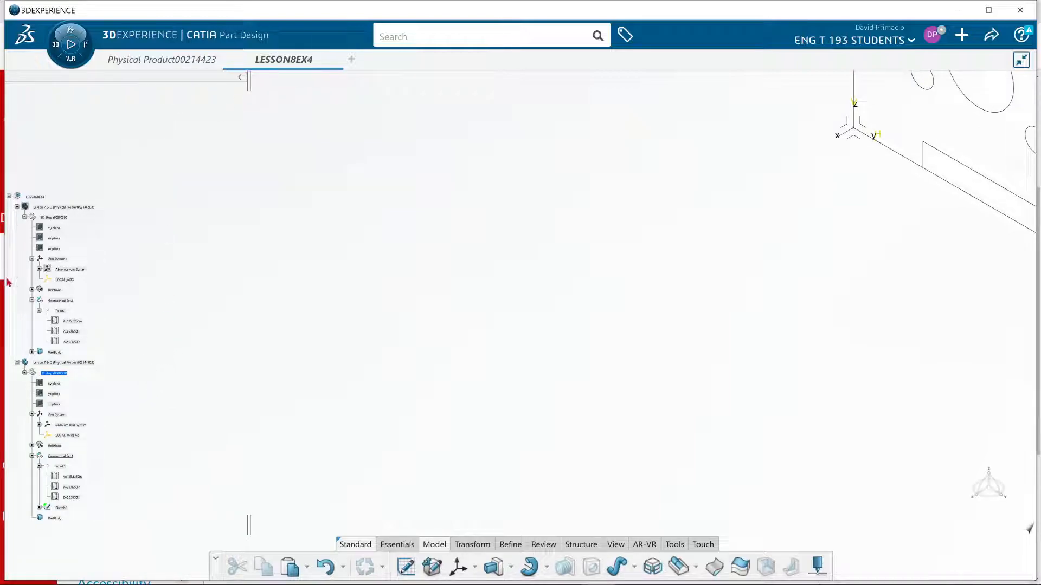
pyautogui.moveTo(17, 287); pyautogui.dragTo(72, 360)
pyautogui.moveTo(87, 363); pyautogui.dragTo(132, 348, button='middle')
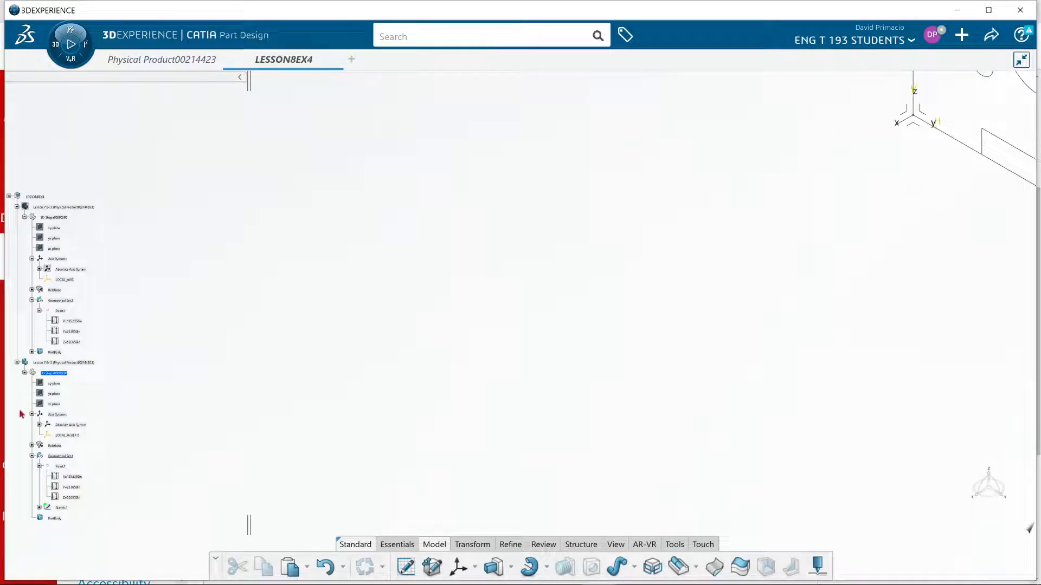
pyautogui.moveTo(32, 433); pyautogui.dragTo(67, 409, button='middle')
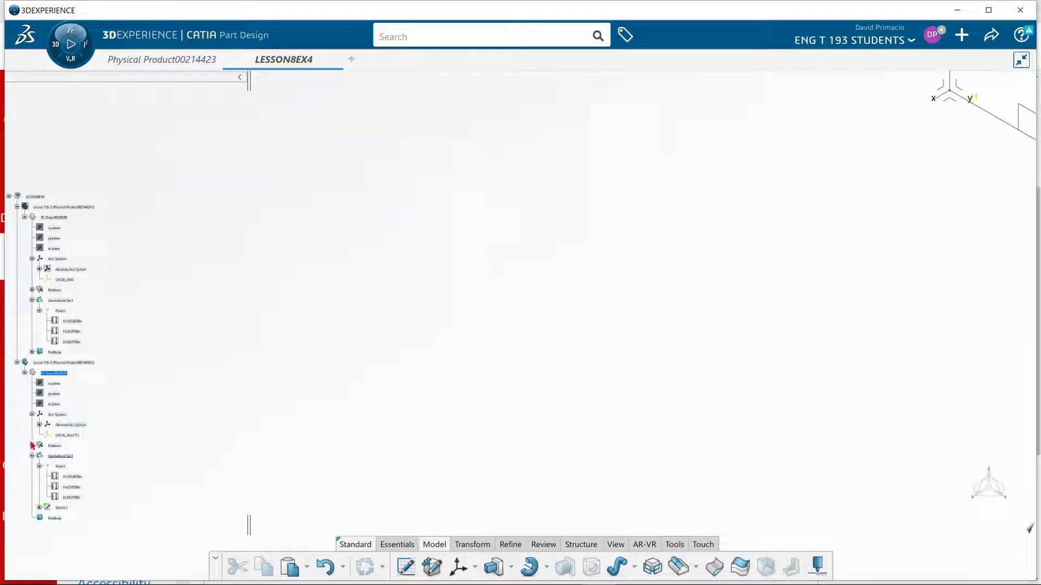
pyautogui.click(33, 432)
pyautogui.moveTo(33, 434); pyautogui.dragTo(88, 362, button='middle')
pyautogui.moveTo(72, 407); pyautogui.dragTo(11, 315, button='middle')
pyautogui.moveTo(49, 429); pyautogui.dragTo(42, 281, button='middle')
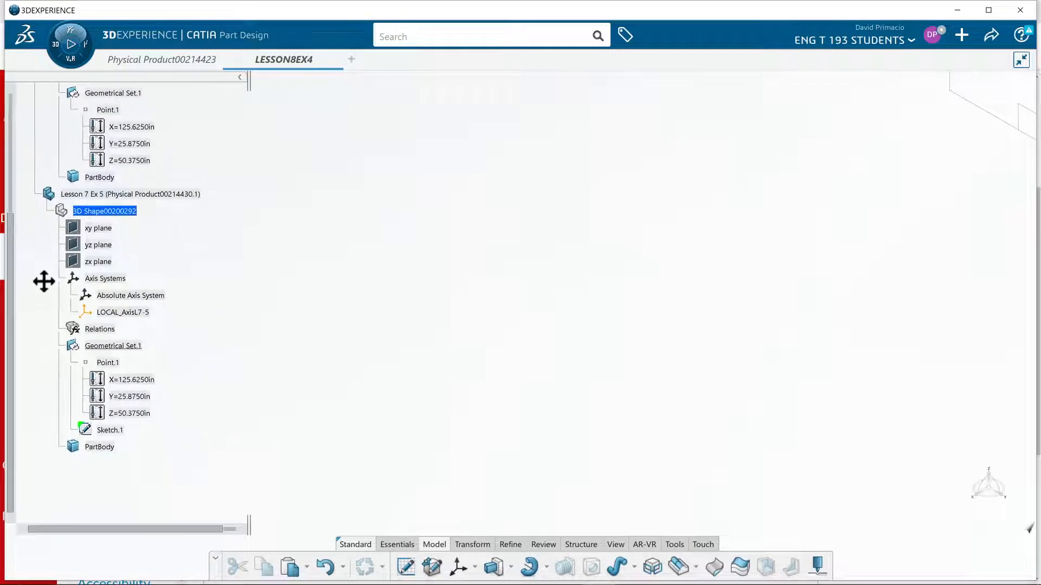
# Move Sketch.1 from Geometrical Set.1 into the PartBody of Lesson 7 Ex 5 and expand PartBody
pyautogui.click(109, 430)
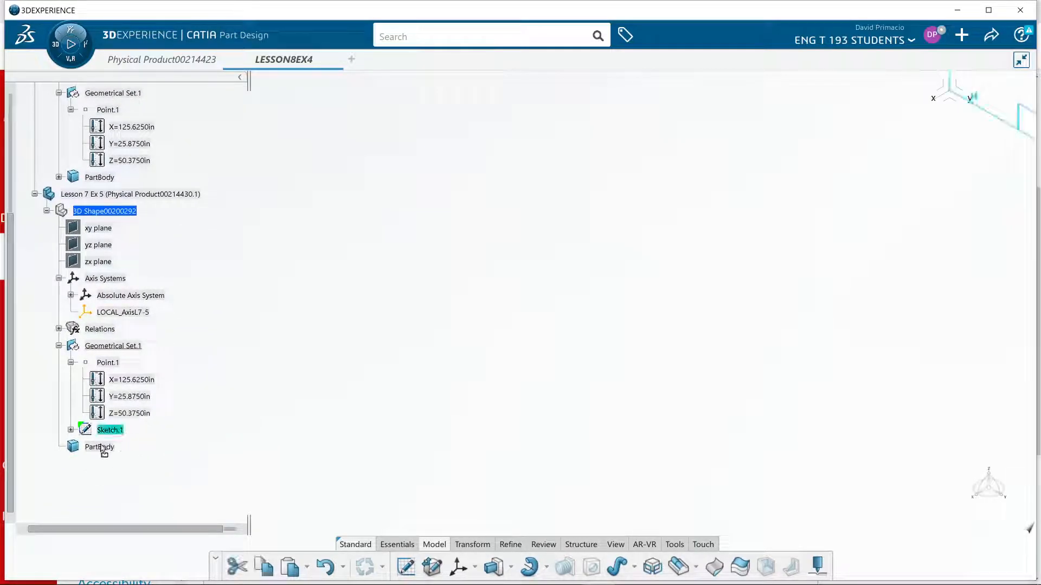
pyautogui.moveTo(100, 451); pyautogui.dragTo(101, 449)
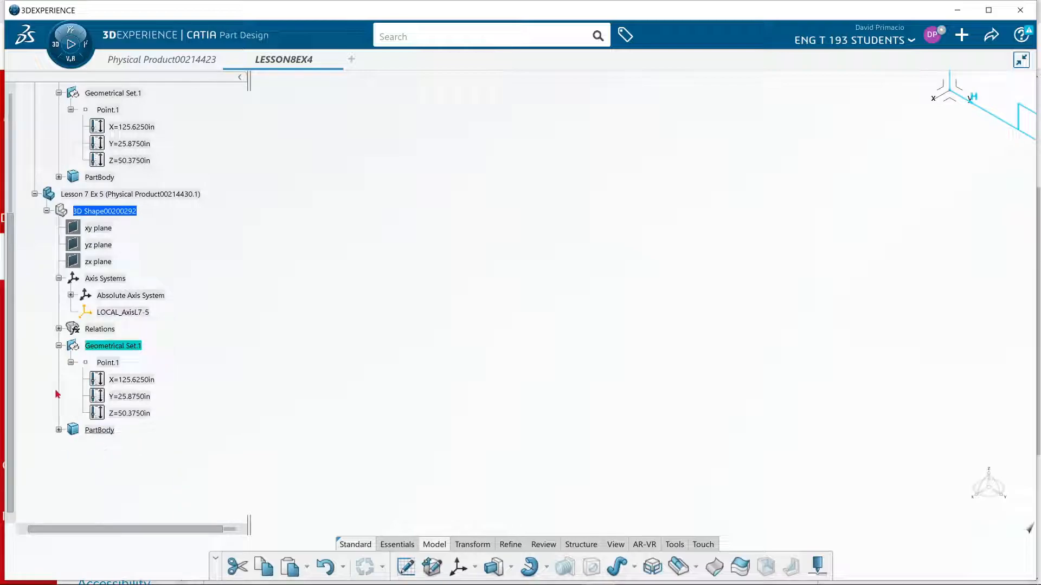
pyautogui.click(59, 430)
pyautogui.moveTo(343, 367); pyautogui.dragTo(328, 446, button='middle')
pyautogui.moveTo(678, 290); pyautogui.dragTo(256, 426, button='middle')
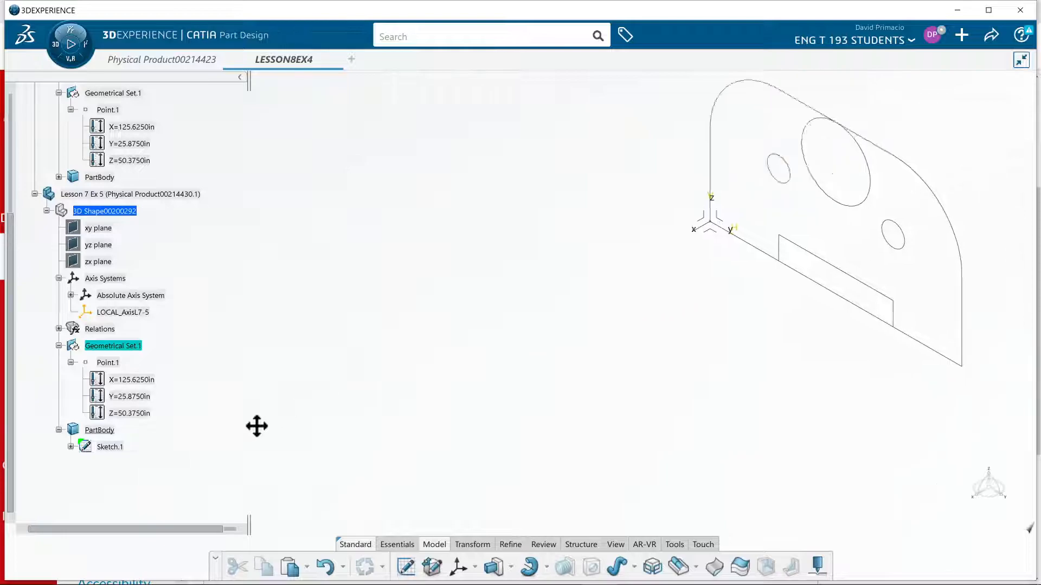
pyautogui.click(494, 567)
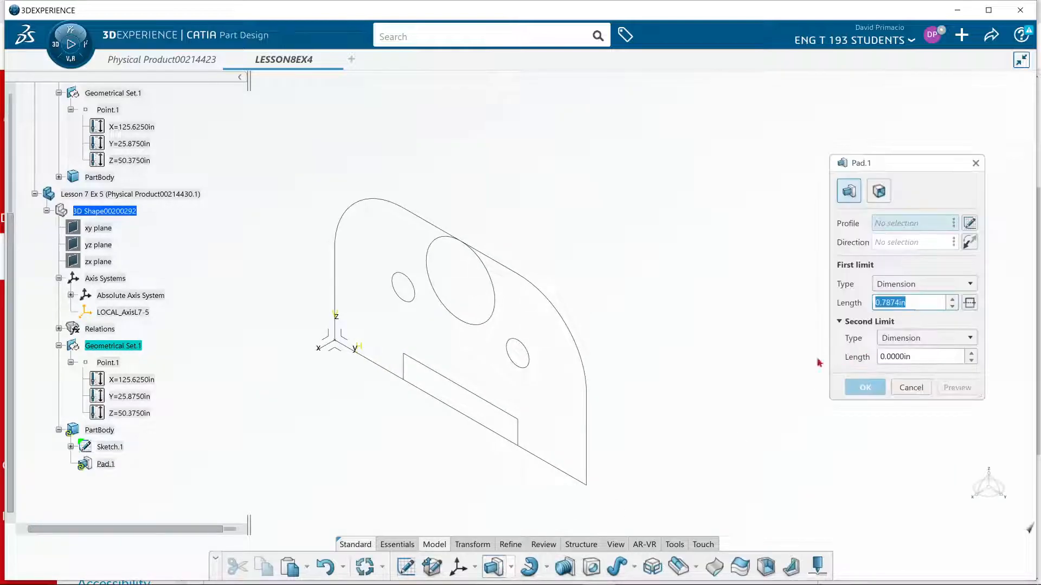
pyautogui.rightClick(896, 220)
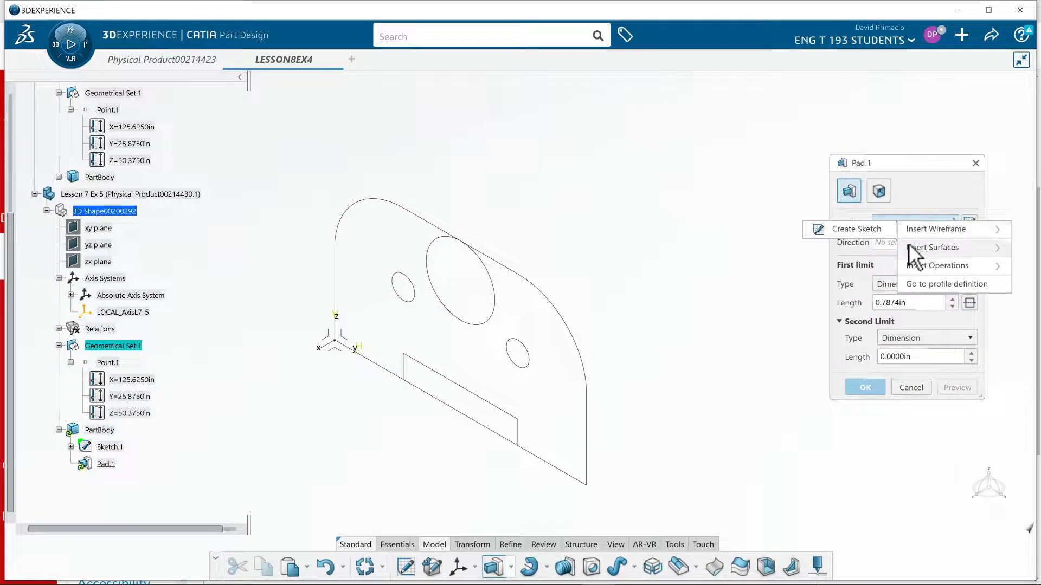
pyautogui.click(922, 279)
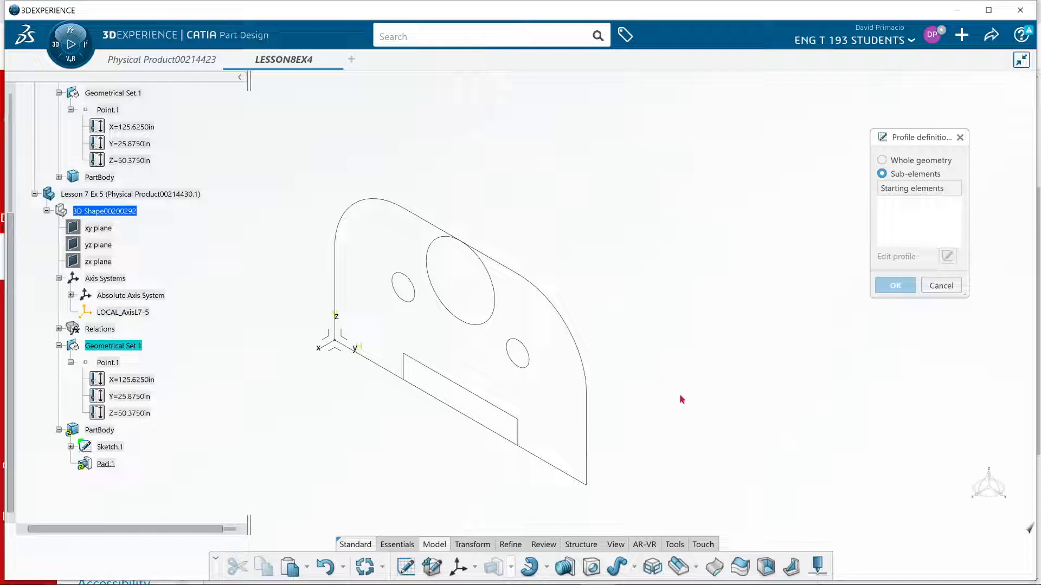
pyautogui.click(941, 285)
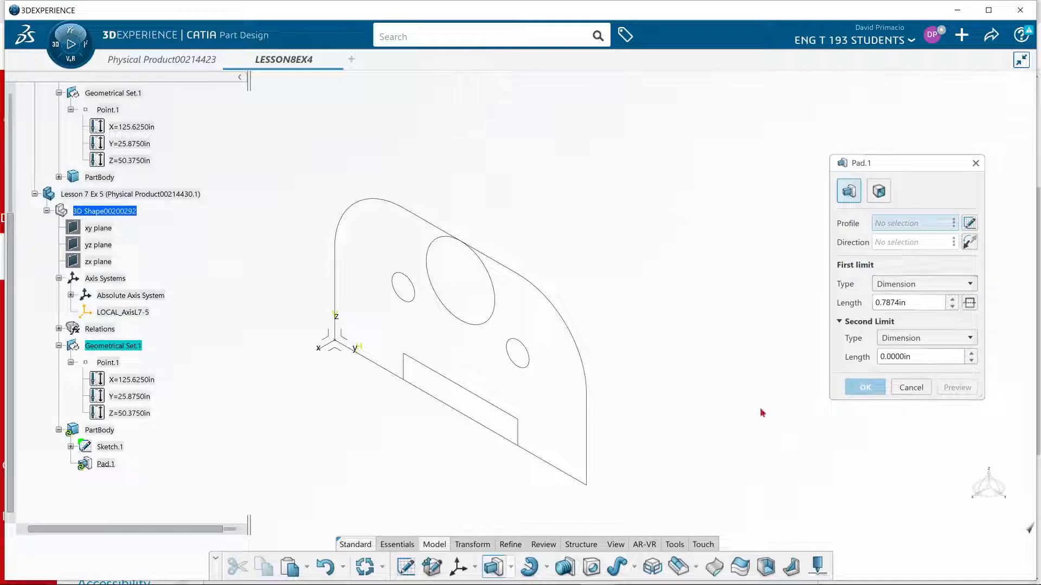
pyautogui.click(914, 386)
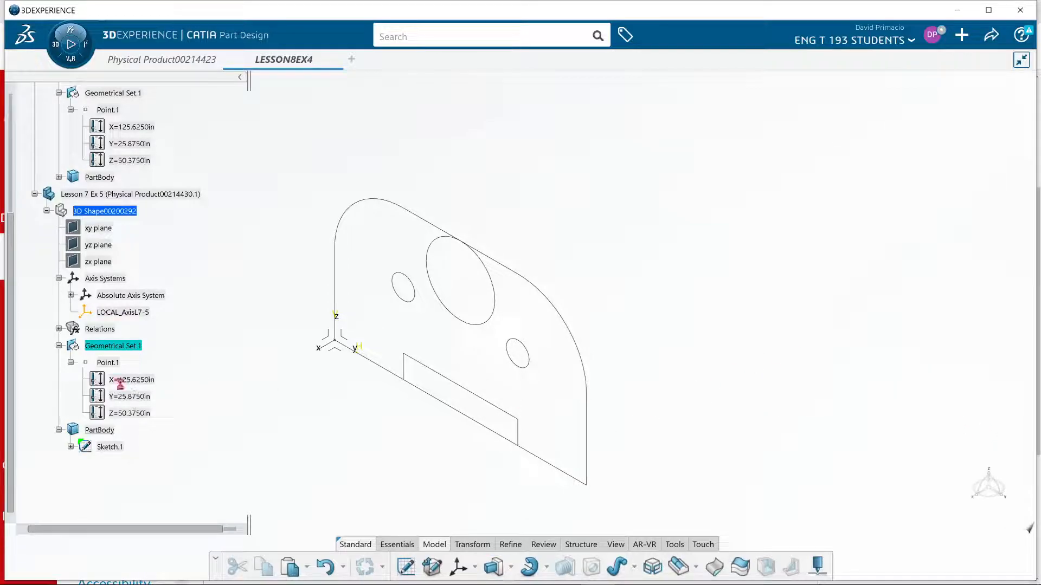
# Reopen Sketch.1 to check its solving status and run Sketch Analysis on its geometry, closing the analysis and exiting the sketch
pyautogui.click(114, 447)
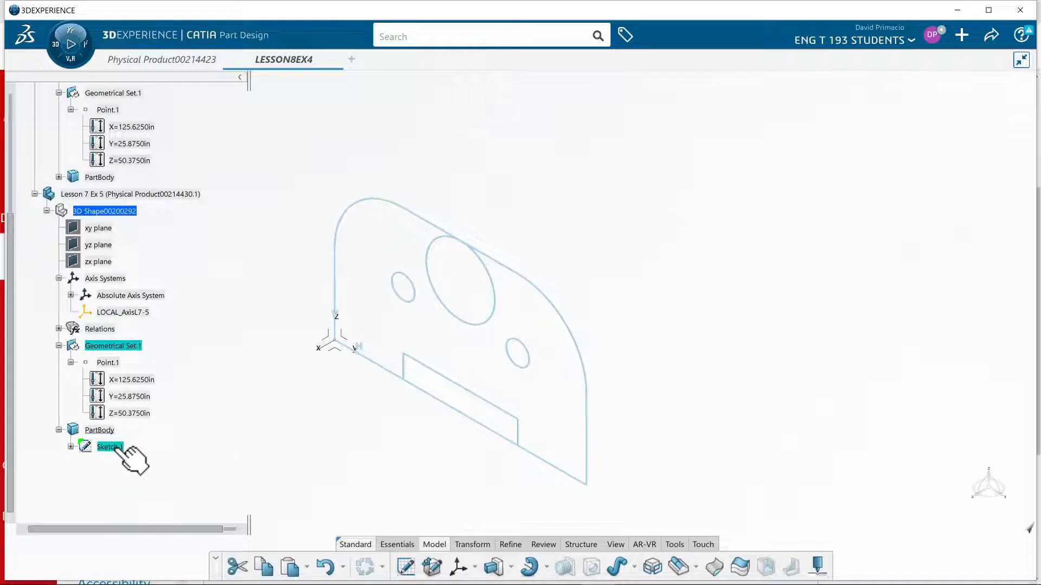
pyautogui.doubleClick(114, 447)
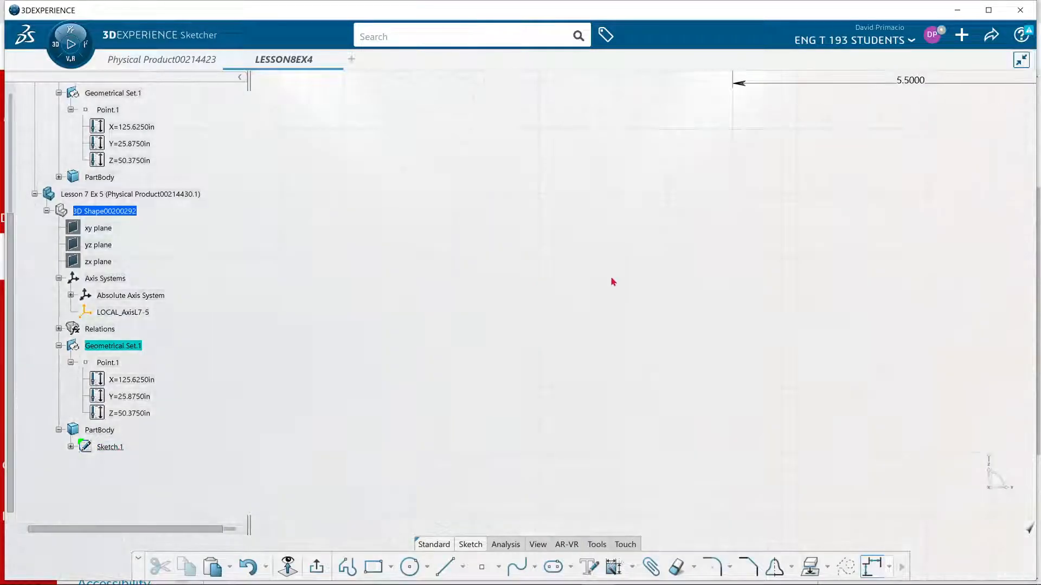
pyautogui.click(494, 544)
pyautogui.moveTo(471, 486); pyautogui.dragTo(476, 543, button='middle')
pyautogui.click(557, 570)
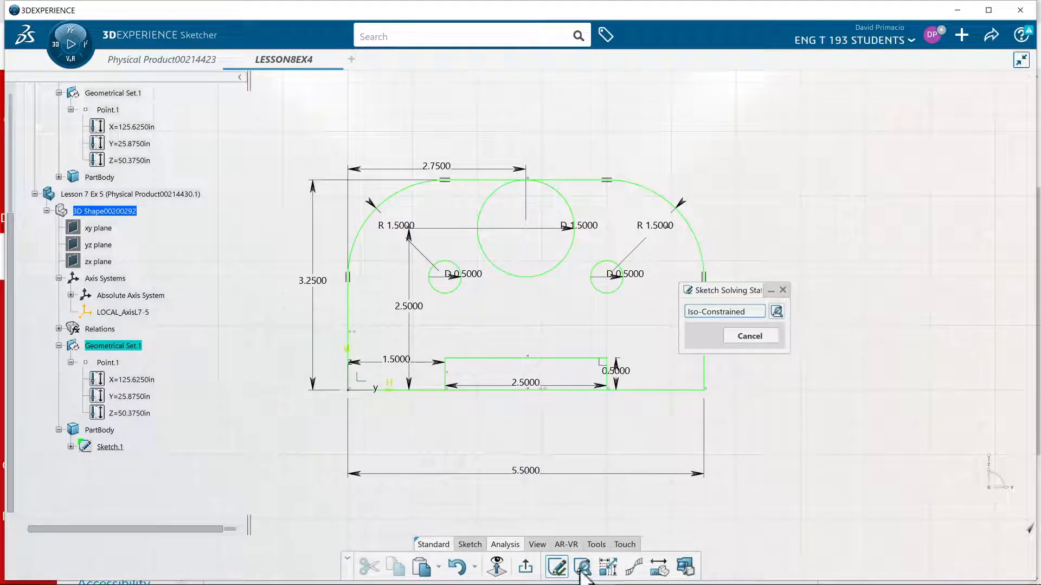
pyautogui.click(582, 566)
pyautogui.moveTo(450, 398); pyautogui.dragTo(424, 390, button='middle')
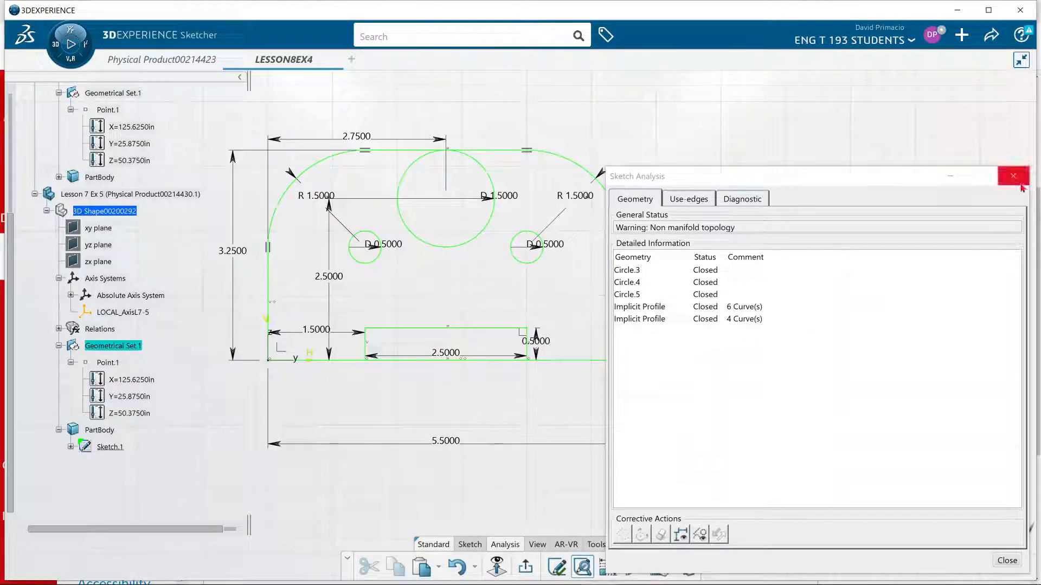
pyautogui.click(1013, 175)
pyautogui.moveTo(423, 434); pyautogui.dragTo(593, 448, button='middle')
pyautogui.click(524, 566)
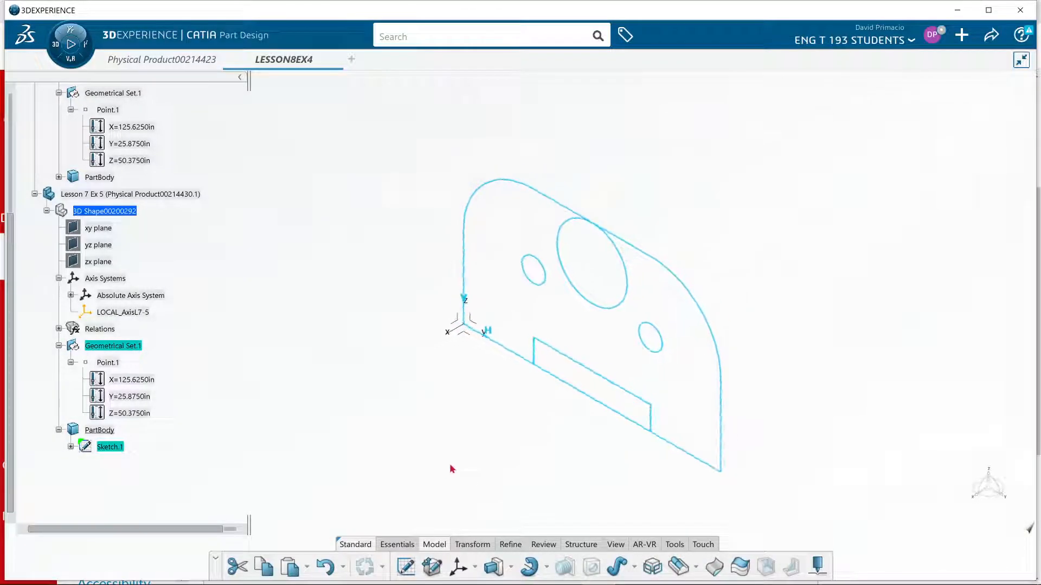
pyautogui.moveTo(485, 462)
pyautogui.mouseDown(button='middle')
pyautogui.moveTo(458, 441)
pyautogui.moveTo(488, 418)
pyautogui.moveTo(493, 425)
pyautogui.moveTo(483, 414)
pyautogui.mouseUp(button='middle')
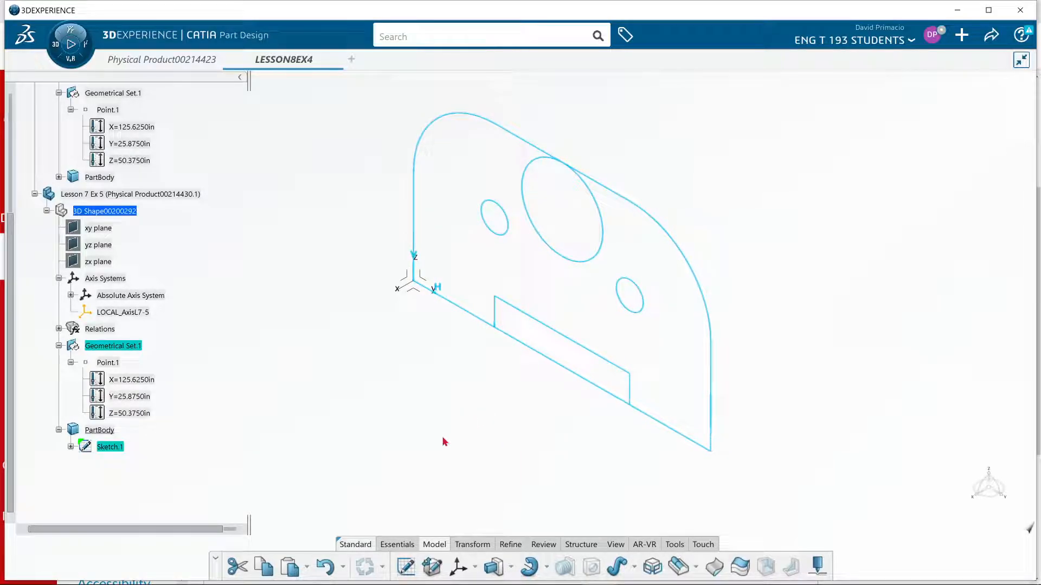
pyautogui.click(494, 567)
pyautogui.click(577, 347)
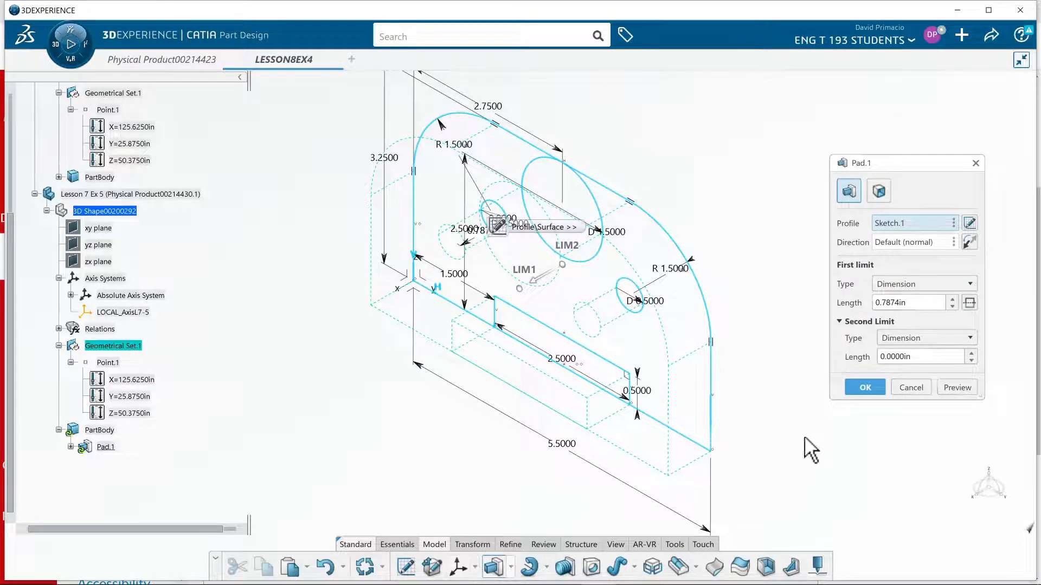
pyautogui.press('Escape')
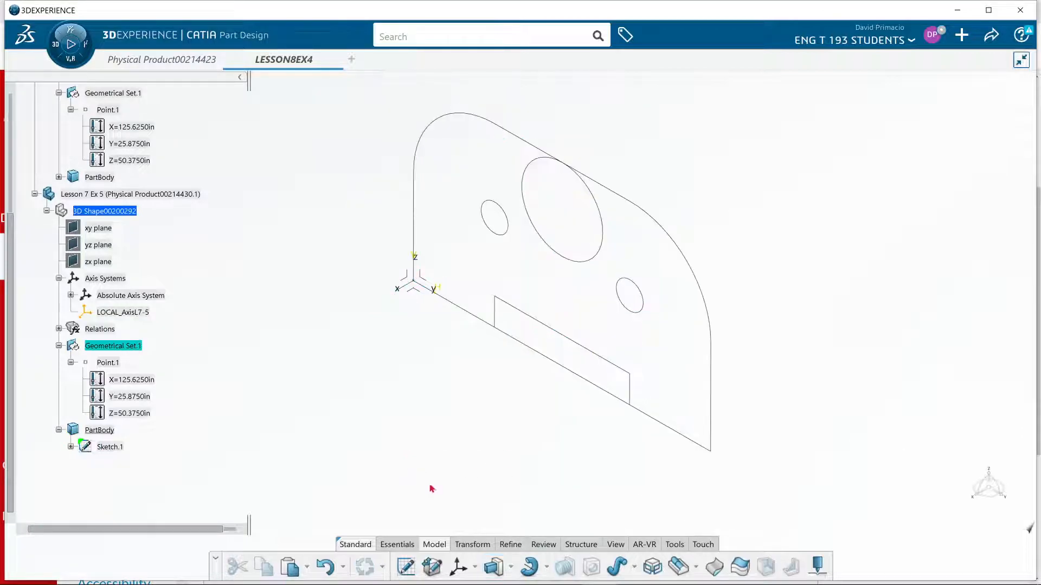
# Start a pad and define its profile by sub-elements, using only the outer contour of Sketch.1
pyautogui.click(493, 567)
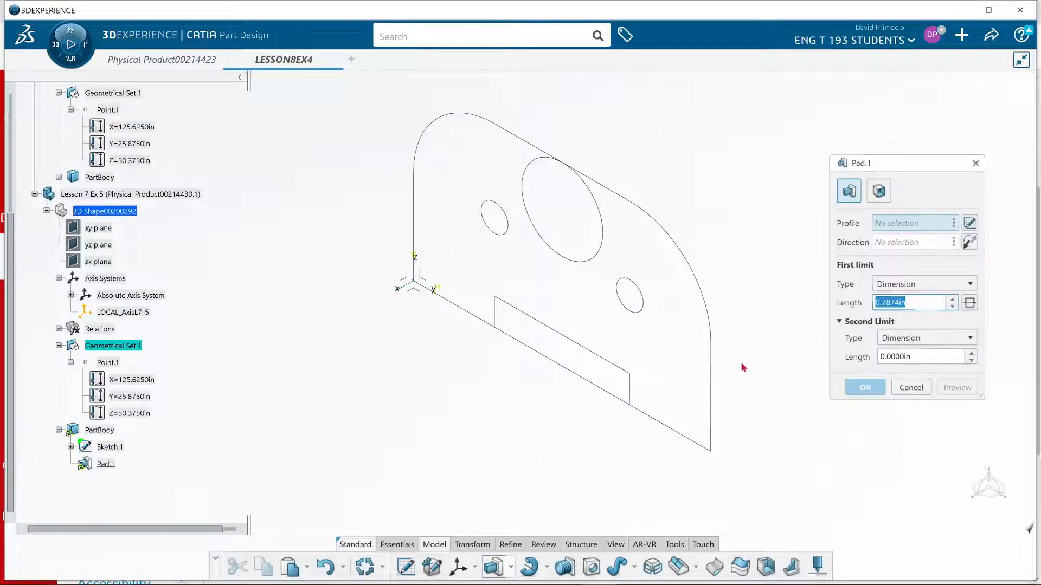
pyautogui.rightClick(904, 221)
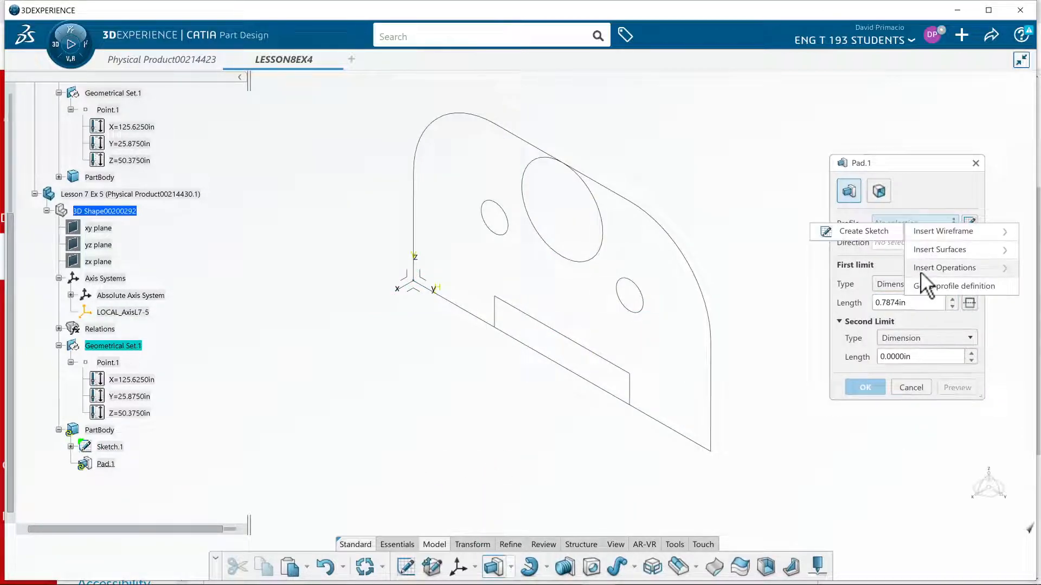
pyautogui.click(922, 286)
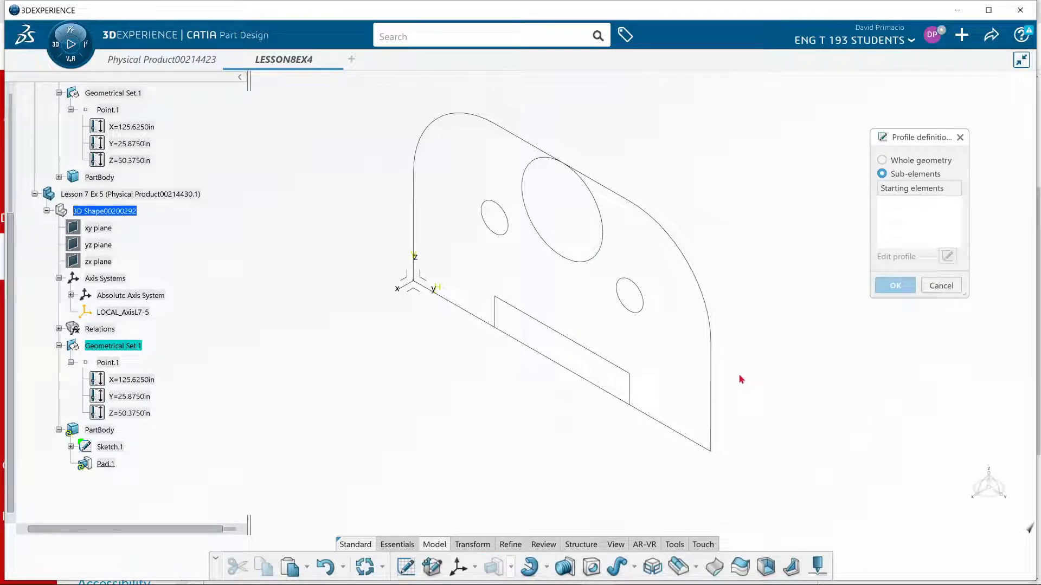
pyautogui.click(712, 368)
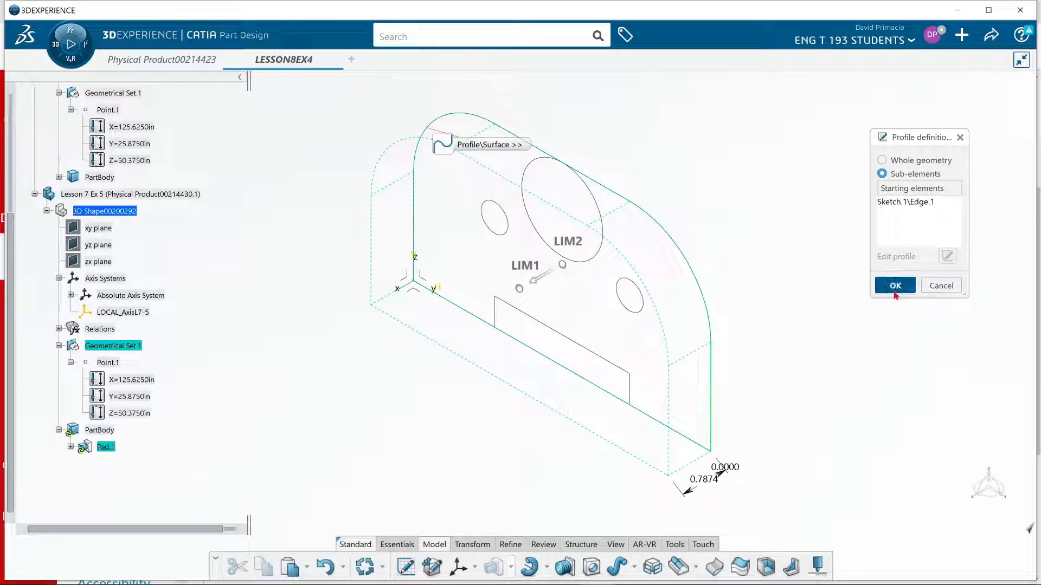
pyautogui.click(894, 292)
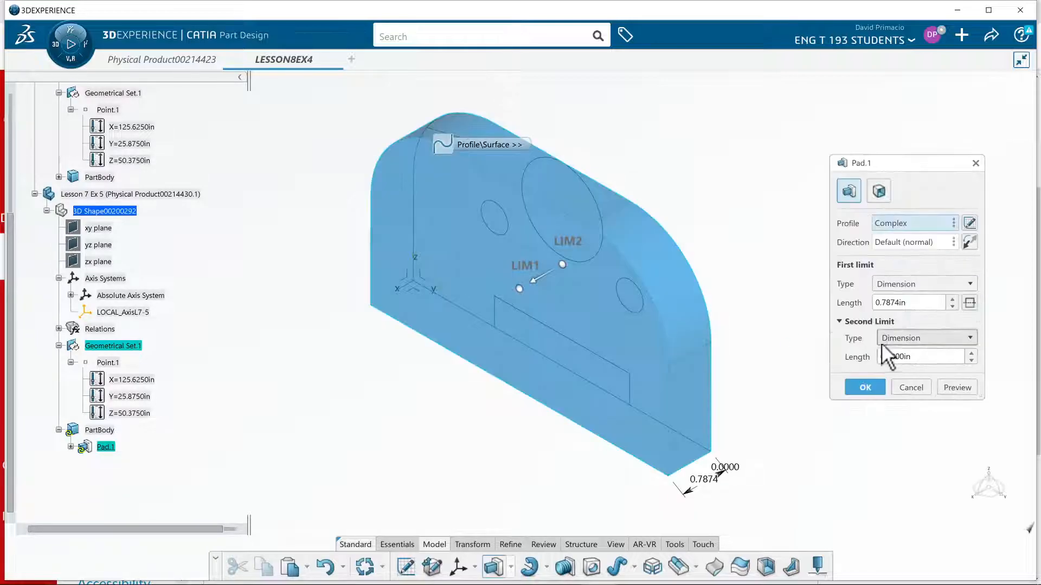
# Reverse the pad's direction, set its first limit length to 0.5 in, and create the pad
pyautogui.click(968, 245)
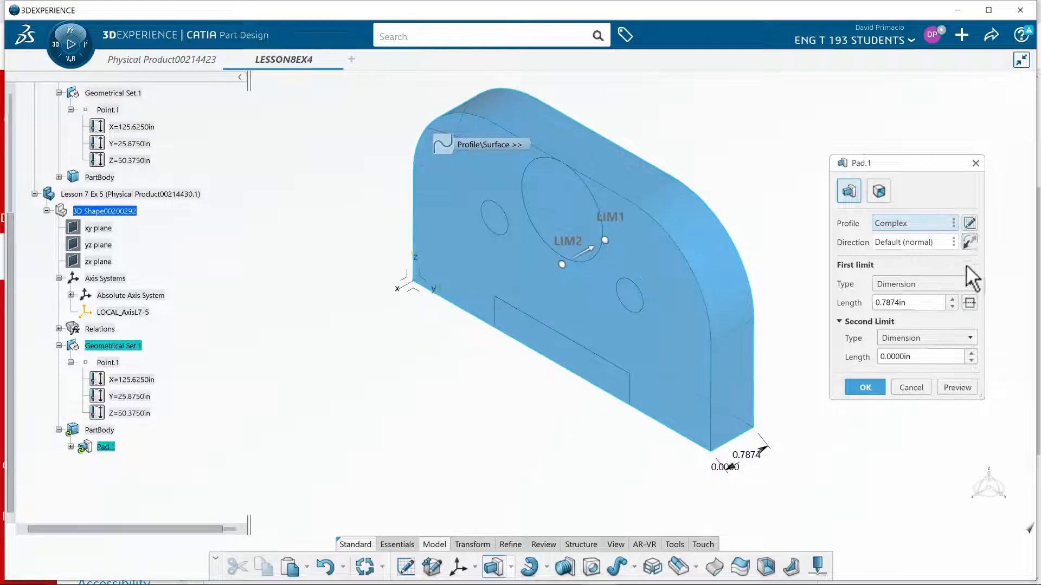
pyautogui.doubleClick(927, 304)
pyautogui.write('.')
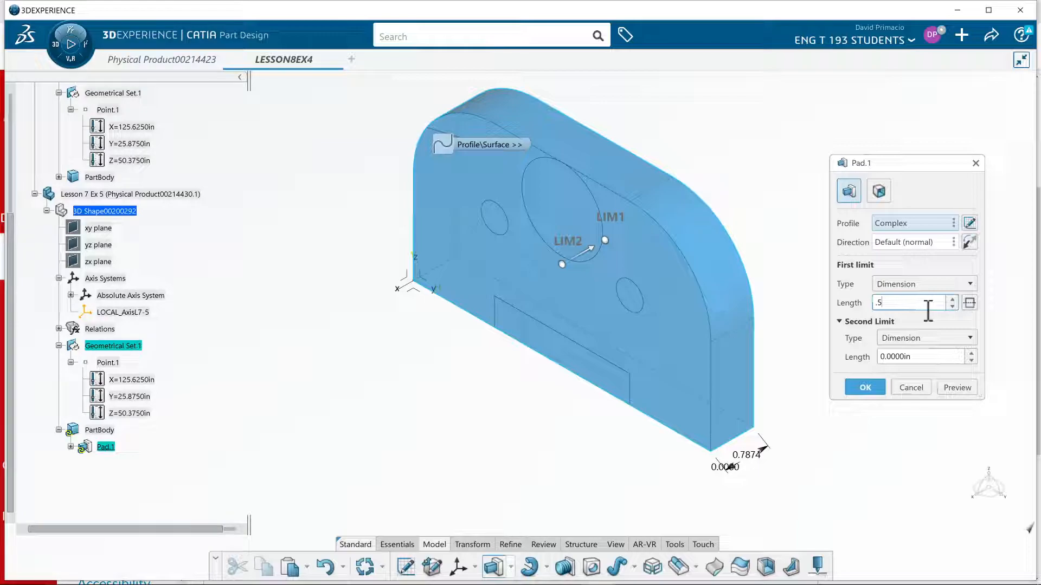
pyautogui.write('5')
pyautogui.press('Return')
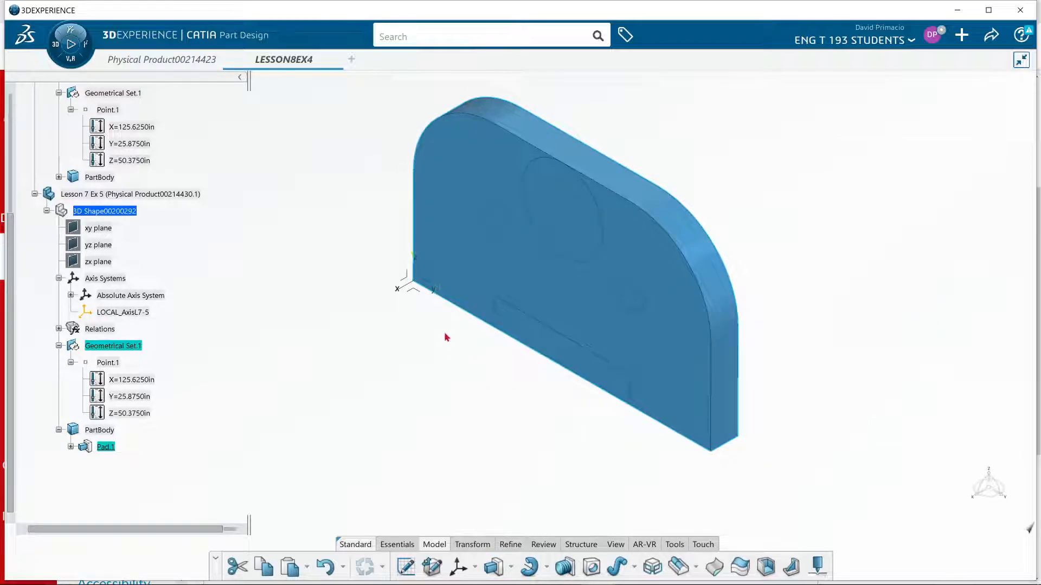
pyautogui.click(462, 267)
pyautogui.click(361, 427)
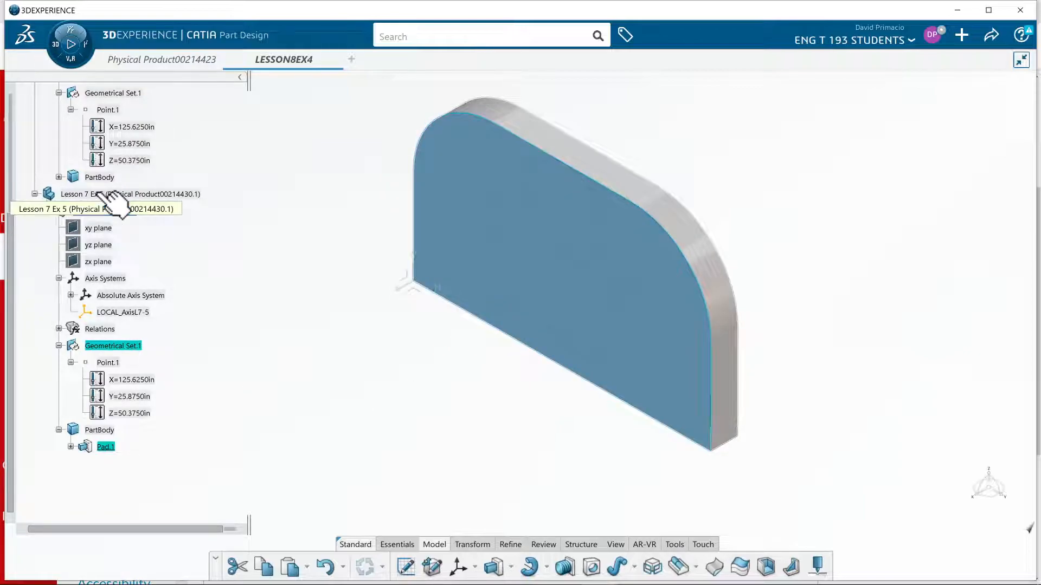
# Try hiding the Lesson 7 Ex 5 product and undo the hide
pyautogui.rightClick(103, 195)
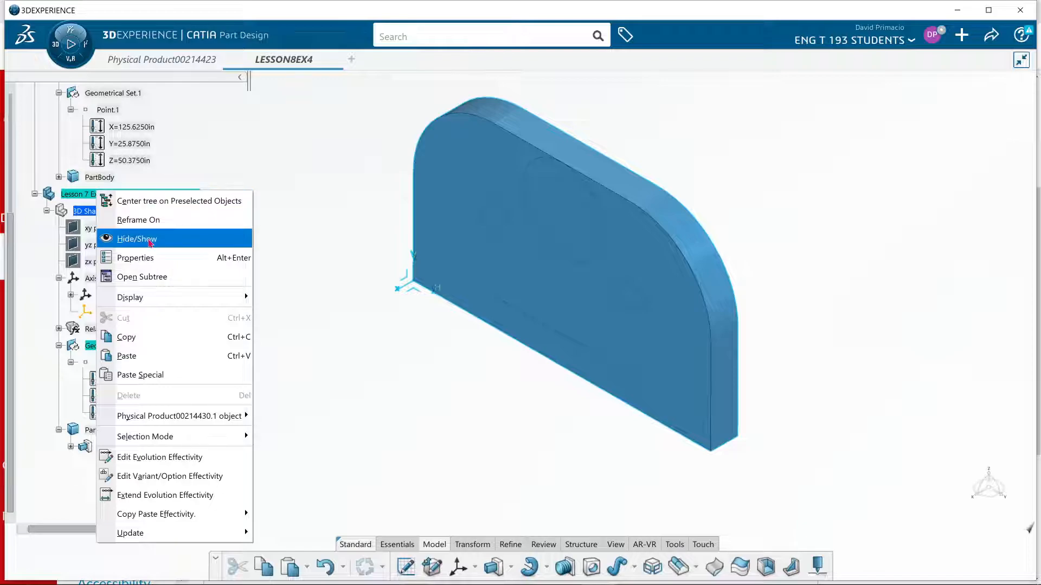
pyautogui.click(148, 238)
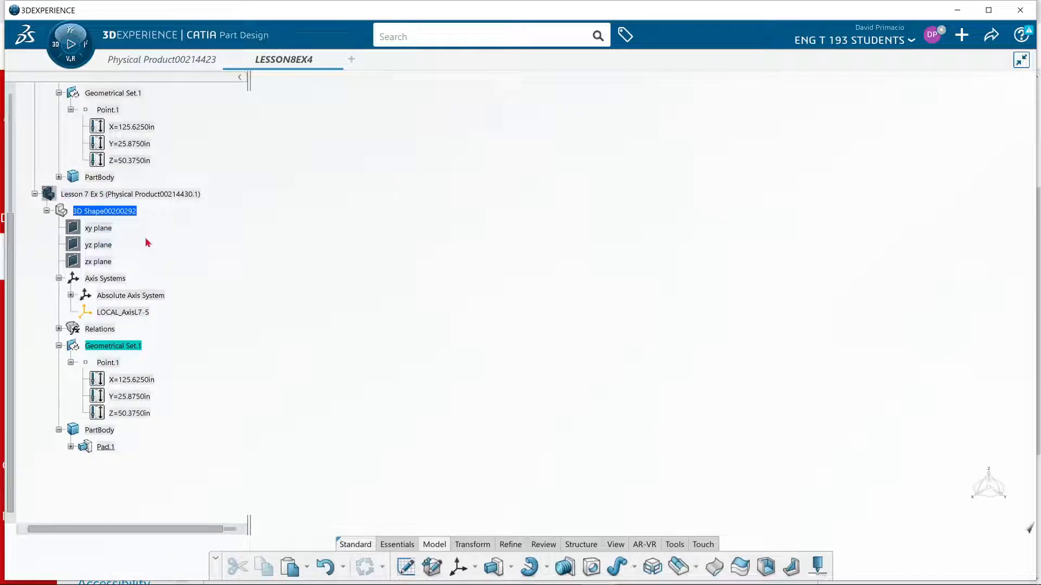
pyautogui.hotkey('ctrl', 'z')
pyautogui.scroll(5, 165, 247)
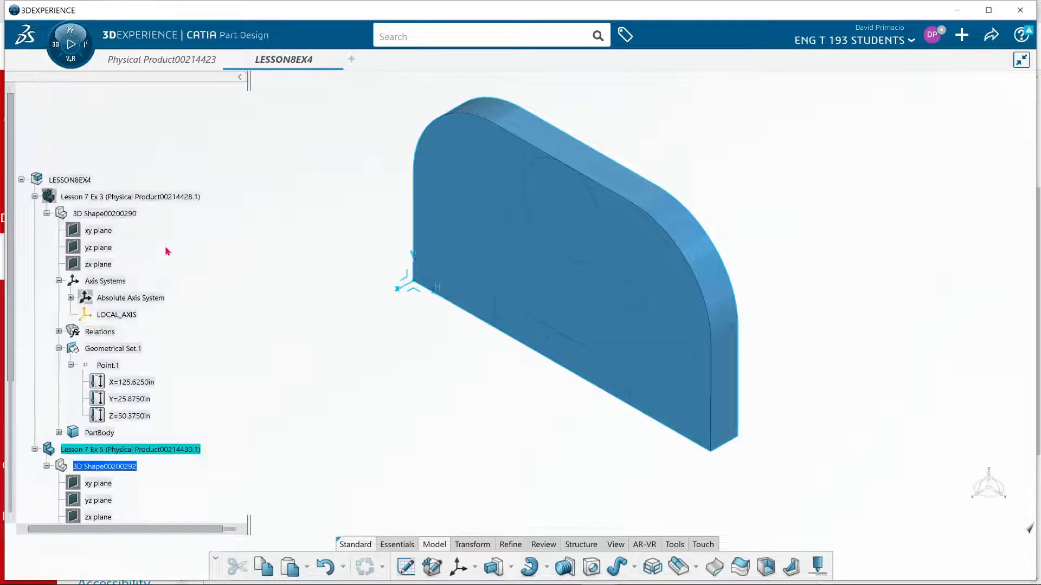
# Show the Lesson 7 Ex 3 product to compare it with the new plate, then undo the visibility change
pyautogui.rightClick(142, 198)
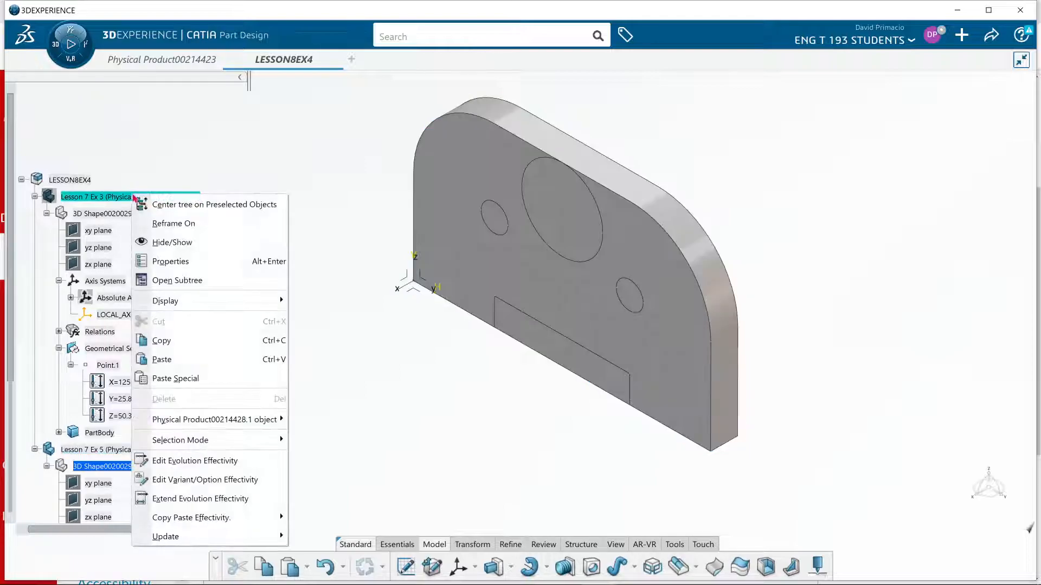
pyautogui.click(162, 239)
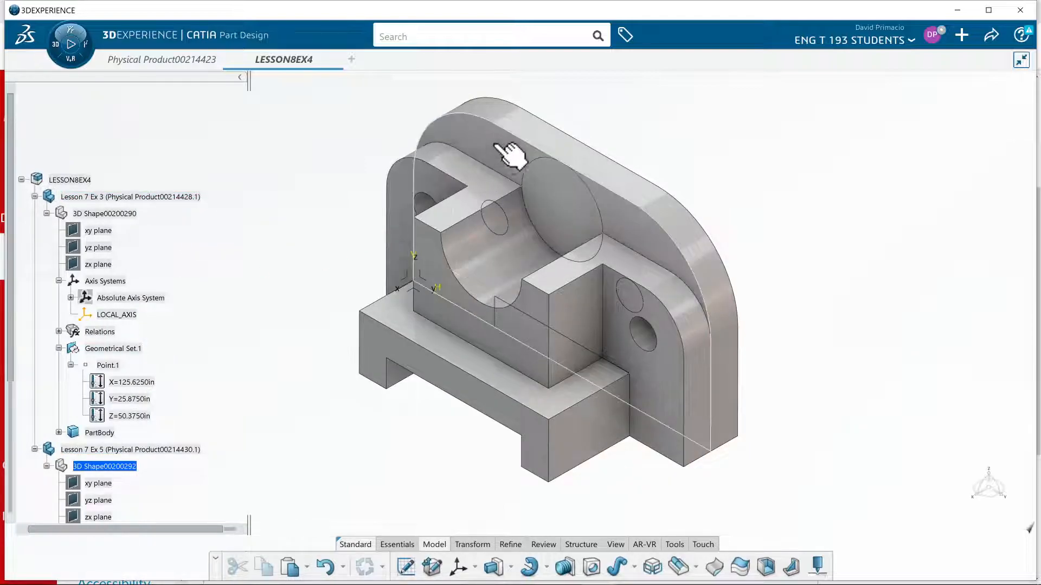
pyautogui.click(510, 163)
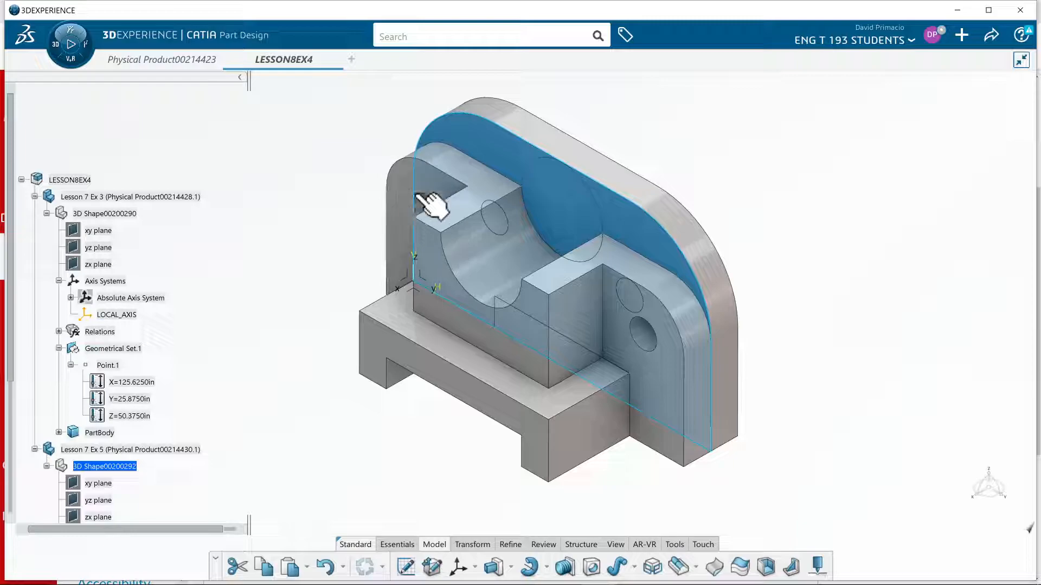
pyautogui.click(188, 285)
pyautogui.hotkey('ctrl', 'z')
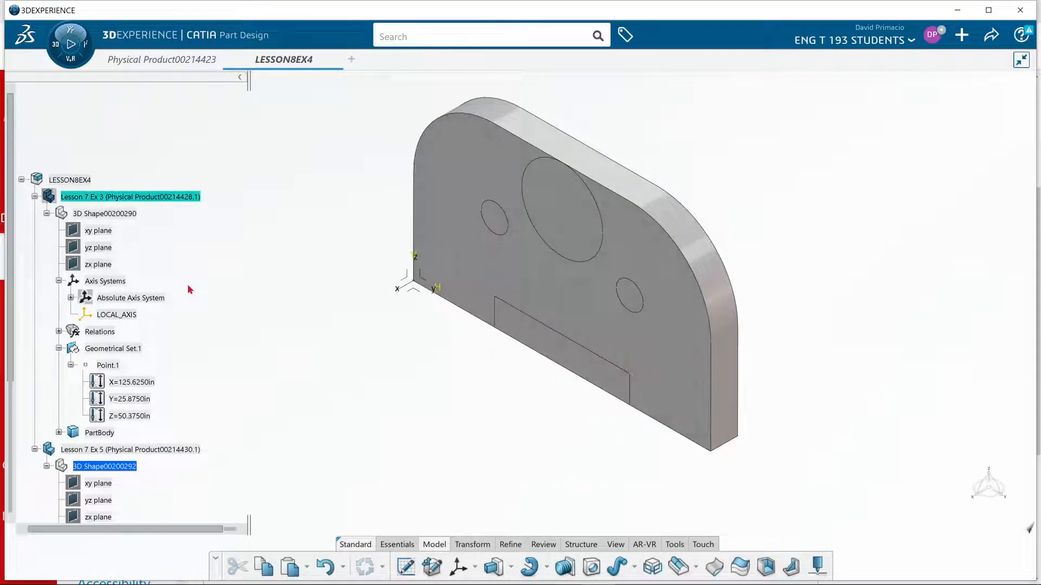
# Pad only the rectangle at the plate's base as a sub-element of Sketch.1, with a first limit length of 2.25 in
pyautogui.moveTo(425, 381); pyautogui.dragTo(449, 369, button='middle')
pyautogui.click(493, 566)
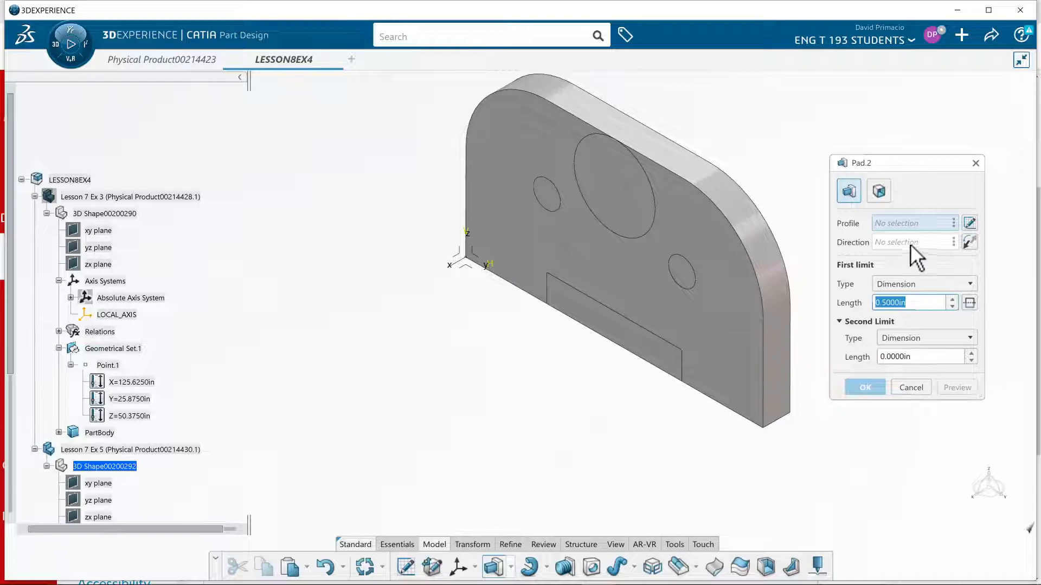
pyautogui.rightClick(906, 220)
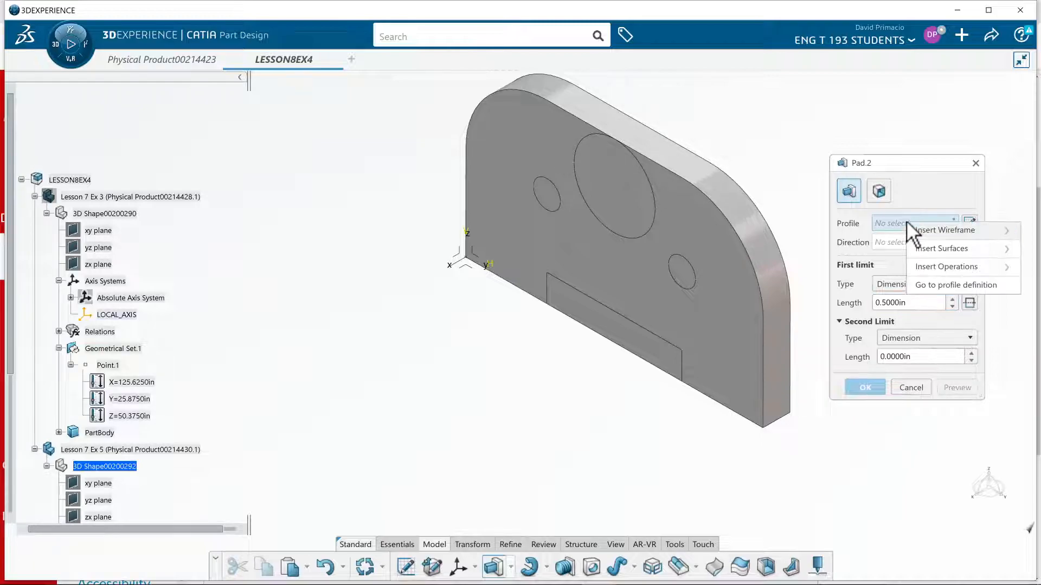
pyautogui.click(923, 286)
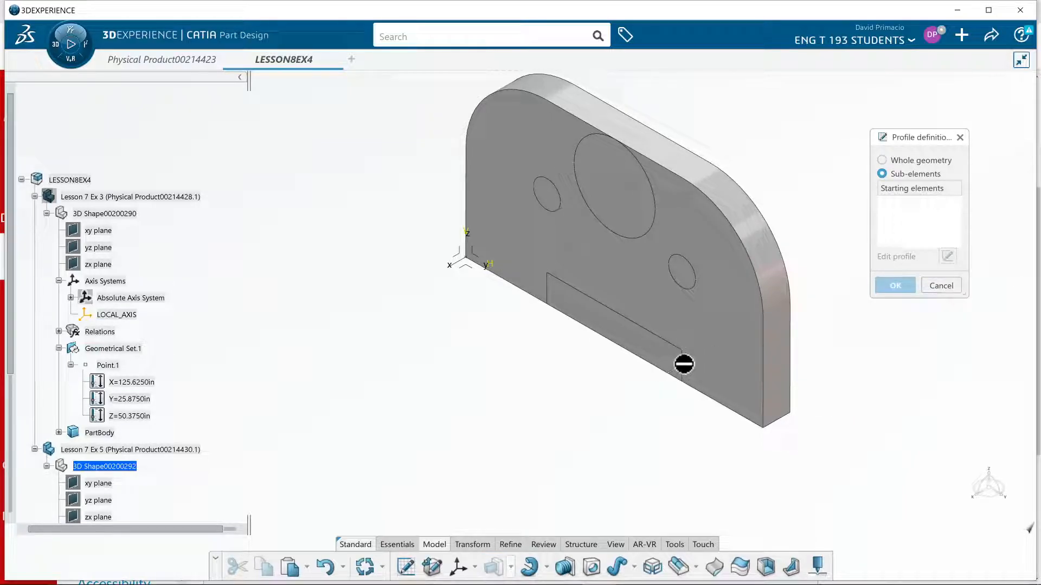
pyautogui.click(684, 371)
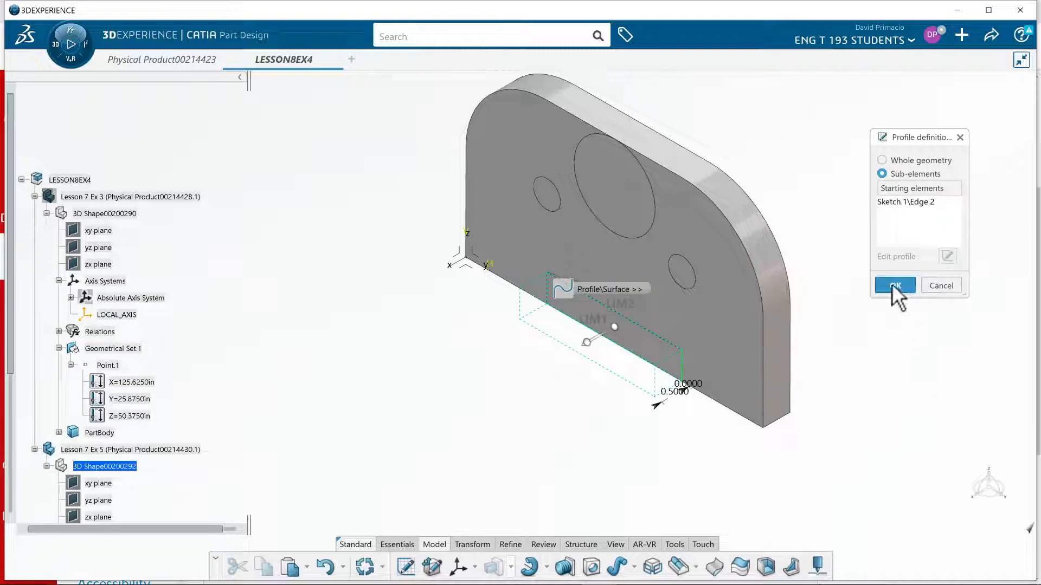
pyautogui.click(894, 285)
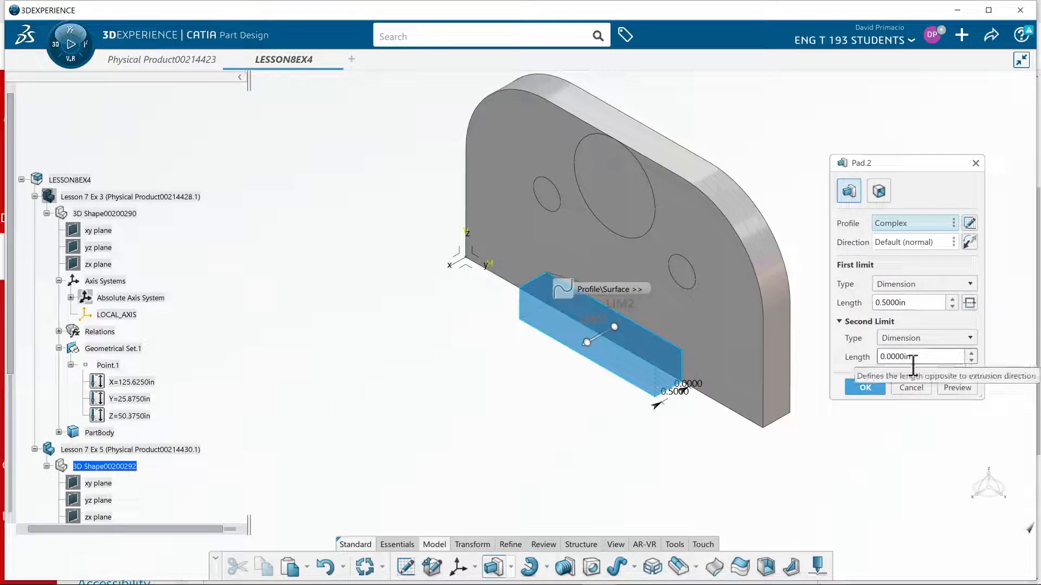
pyautogui.doubleClick(916, 303)
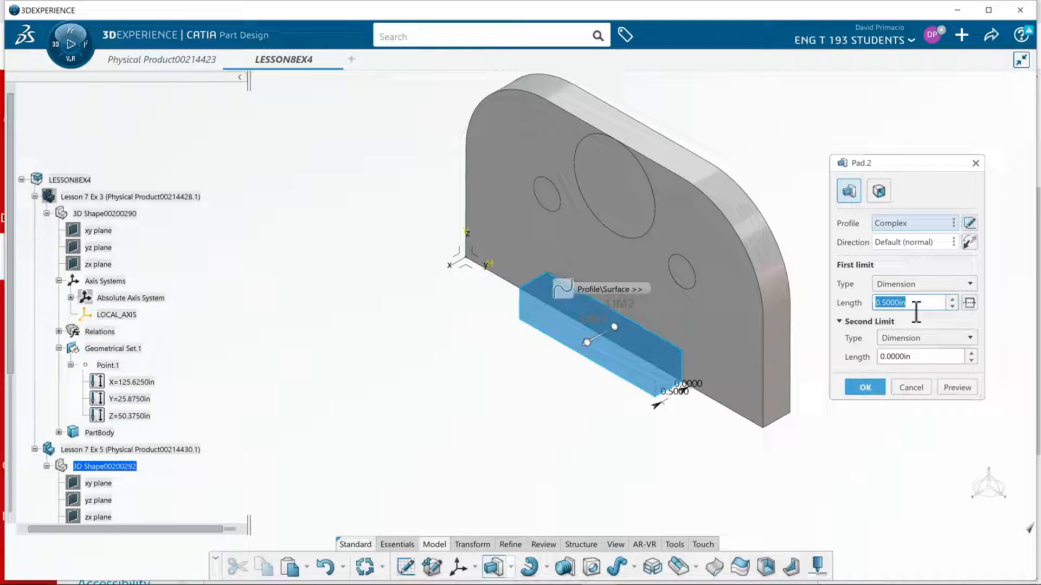
pyautogui.write('2.25')
pyautogui.press('Return')
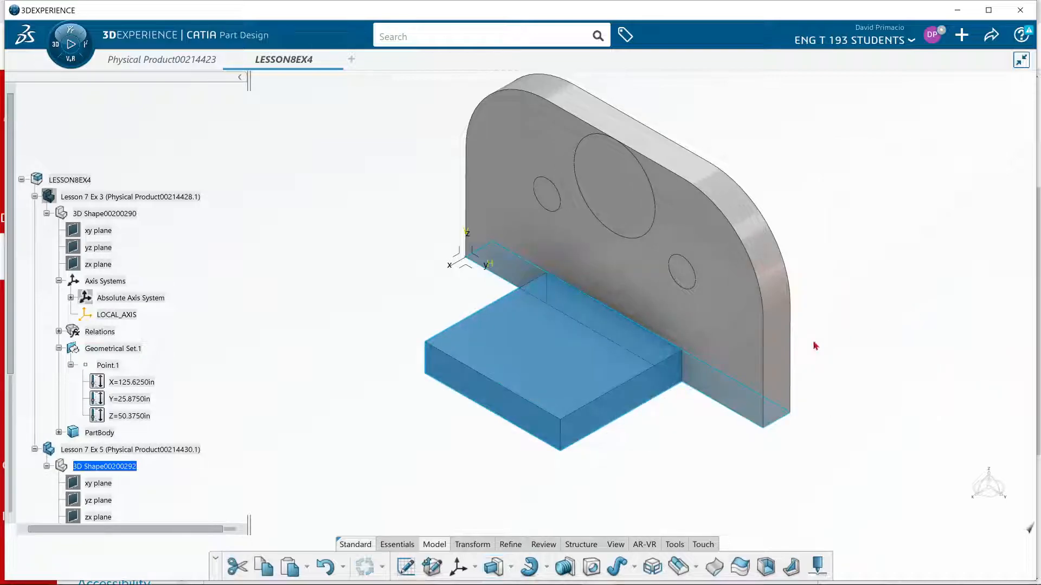
pyautogui.click(609, 465)
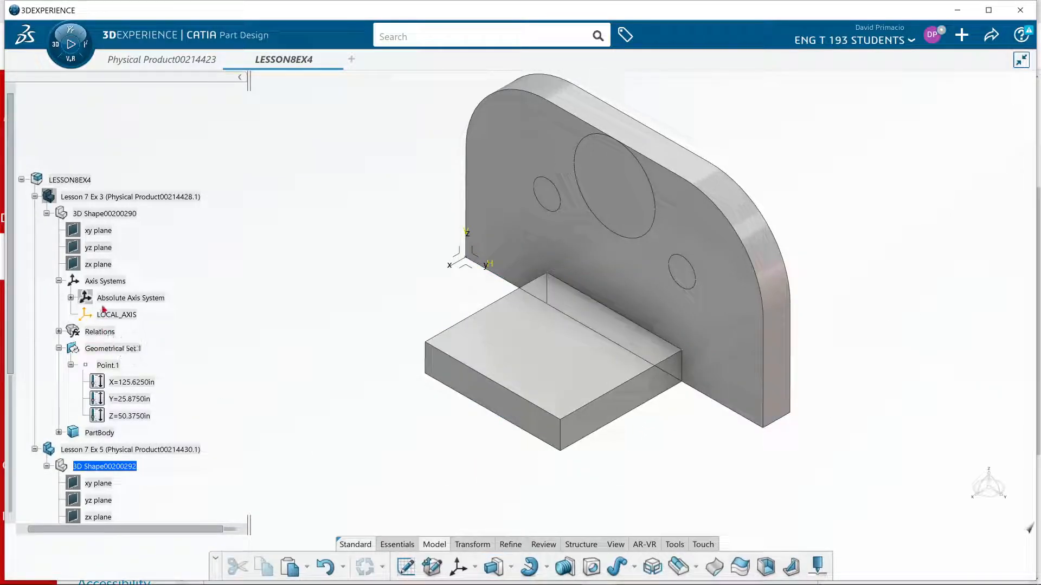
# Show the Lesson 7 Ex 3 product to check the base pad against it, and undo the visibility change
pyautogui.rightClick(122, 196)
pyautogui.click(120, 196)
pyautogui.rightClick(118, 197)
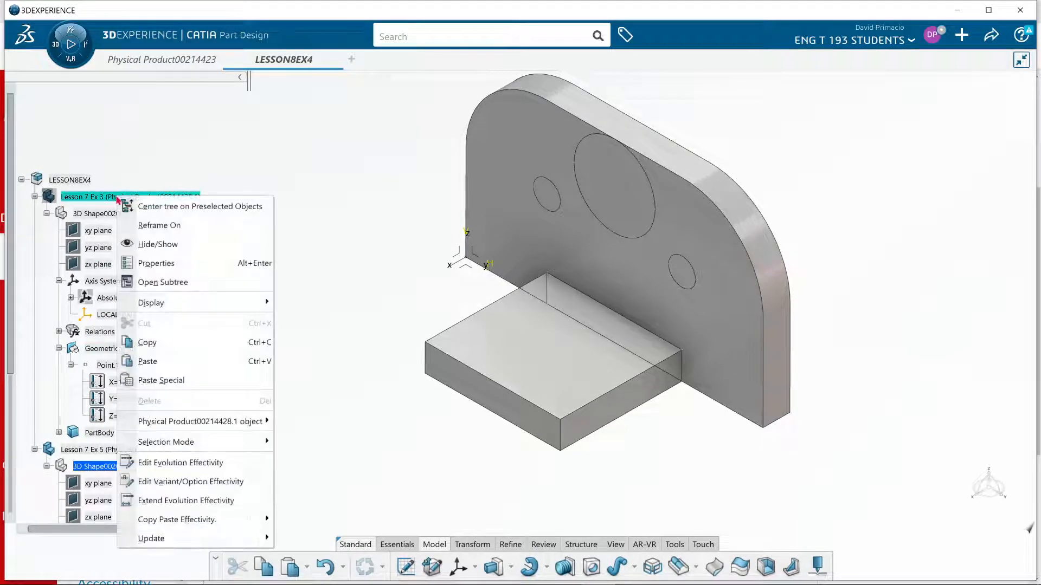
pyautogui.click(157, 244)
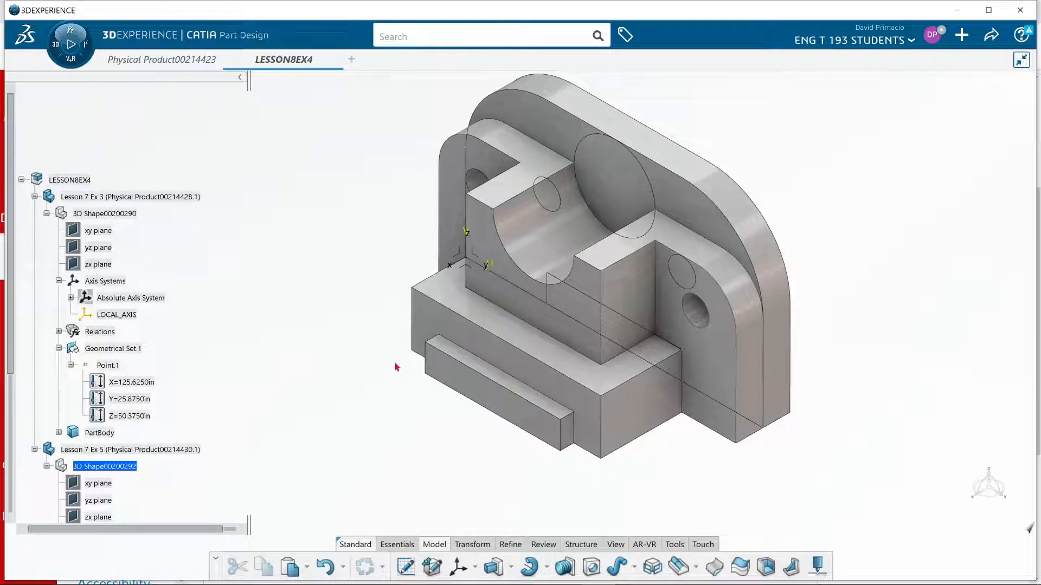
pyautogui.hotkey('ctrl', 'z')
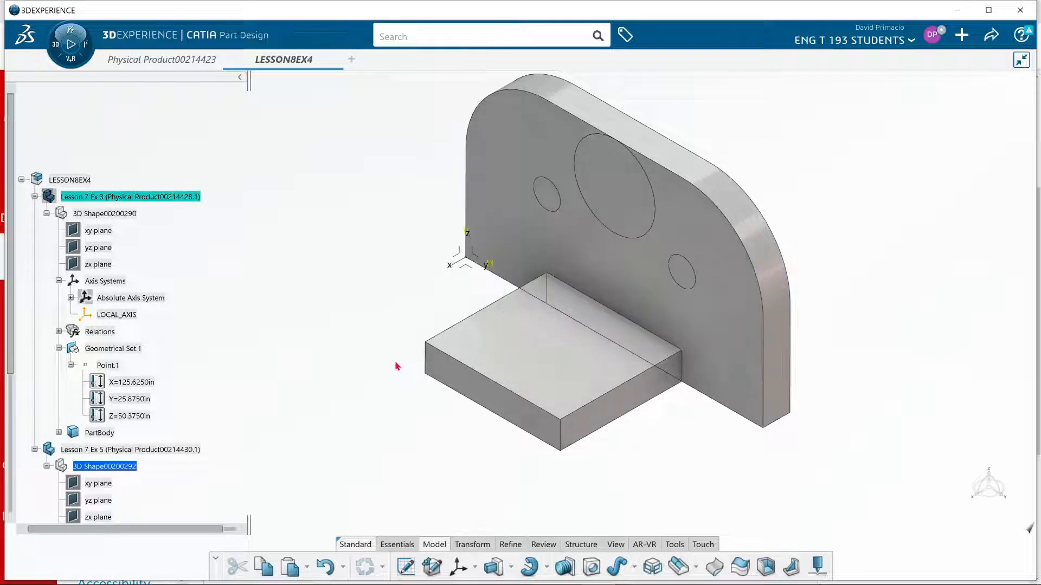
# Pad the two small circles of Sketch.1 together as sub-elements, with a first limit length of 1 in
pyautogui.moveTo(697, 461); pyautogui.dragTo(697, 445, button='middle')
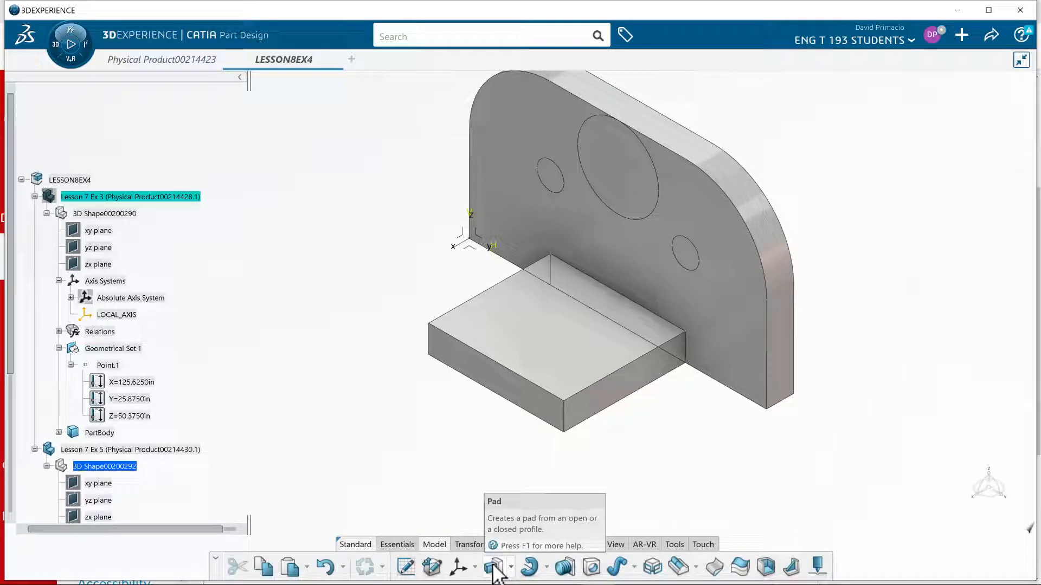
pyautogui.click(494, 567)
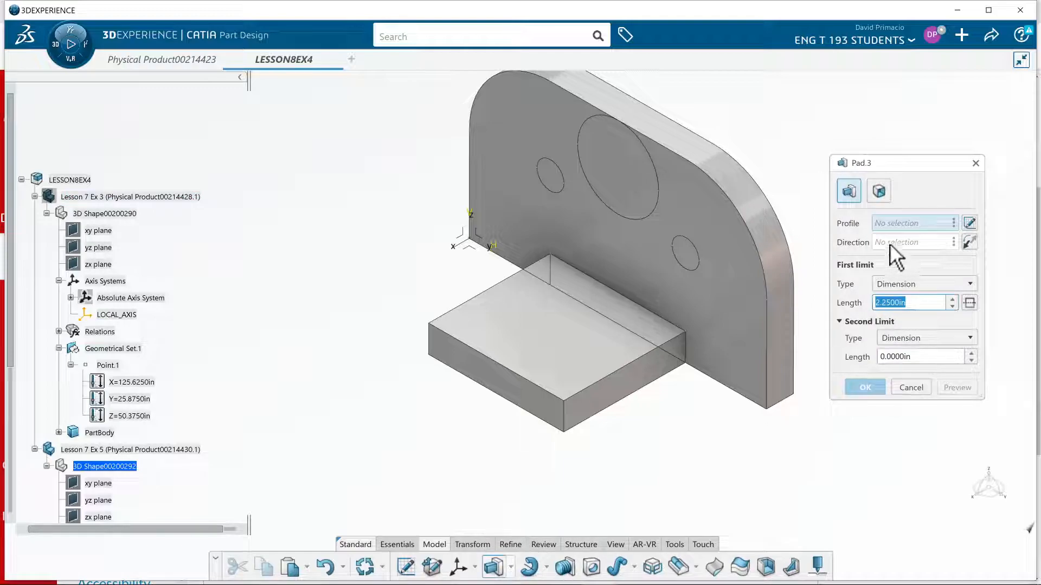
pyautogui.rightClick(888, 228)
pyautogui.click(915, 291)
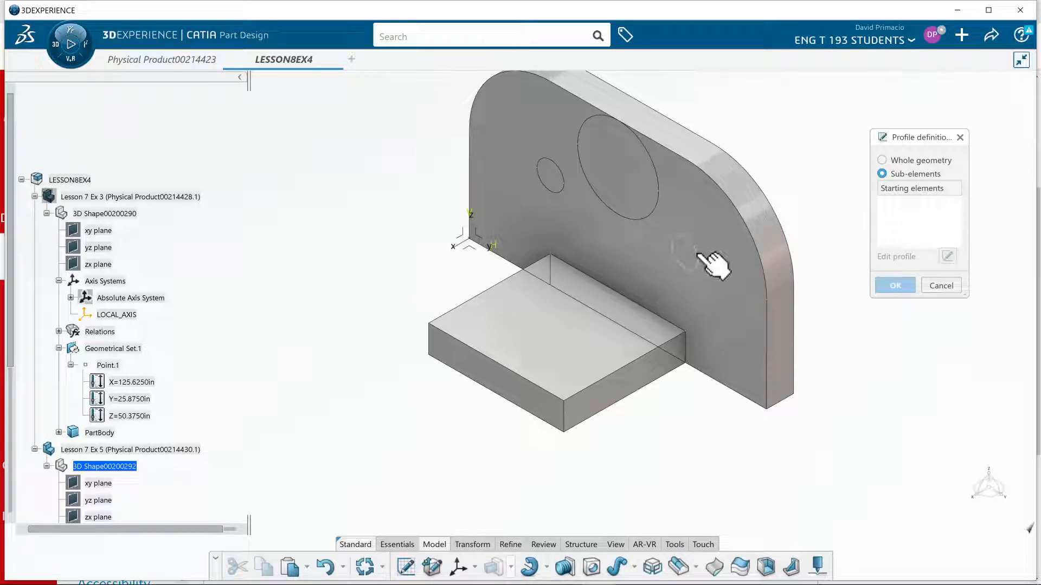
pyautogui.click(695, 253)
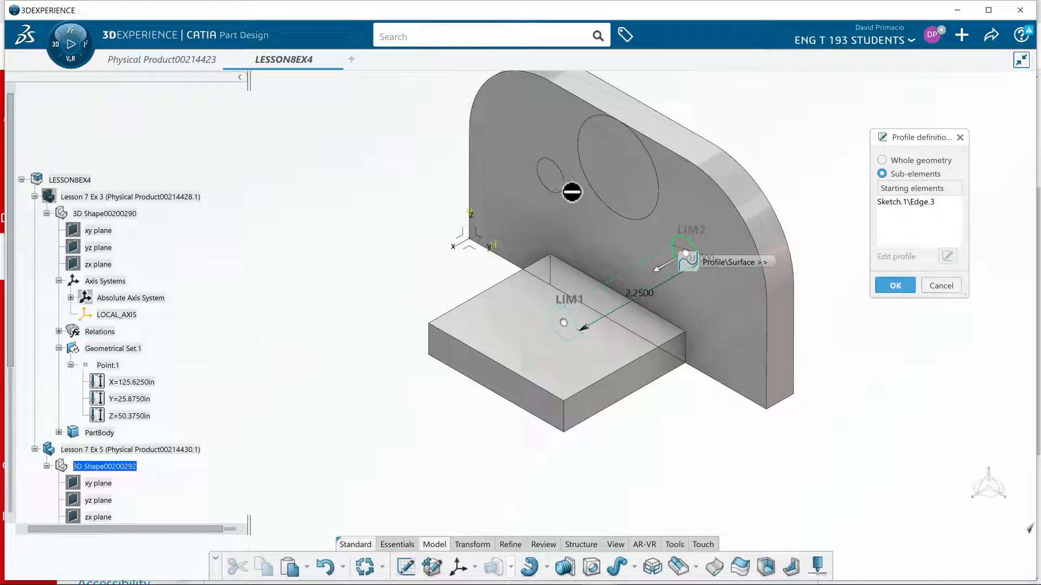
pyautogui.click(566, 187)
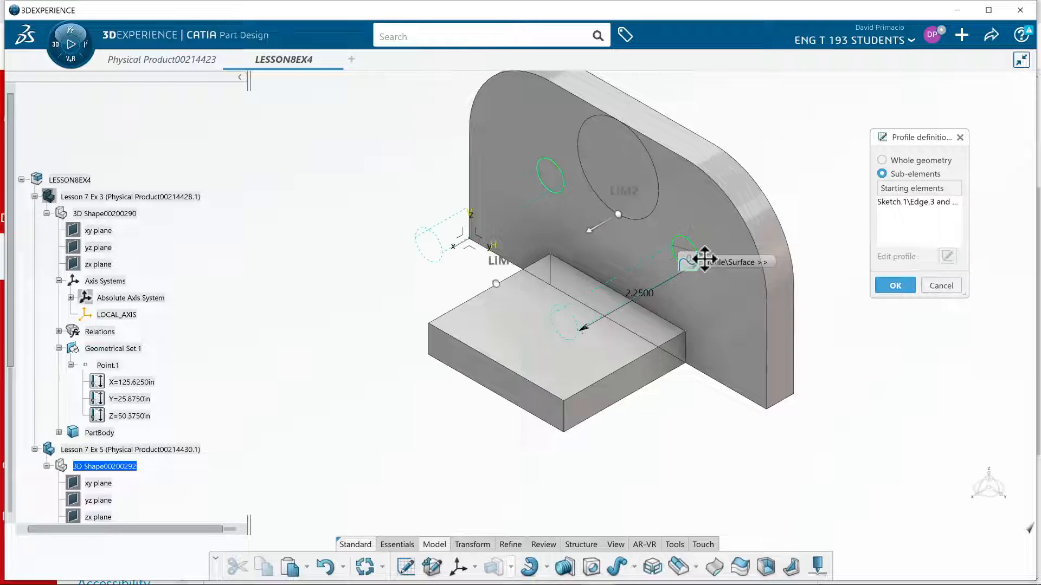
pyautogui.click(897, 285)
pyautogui.doubleClick(911, 304)
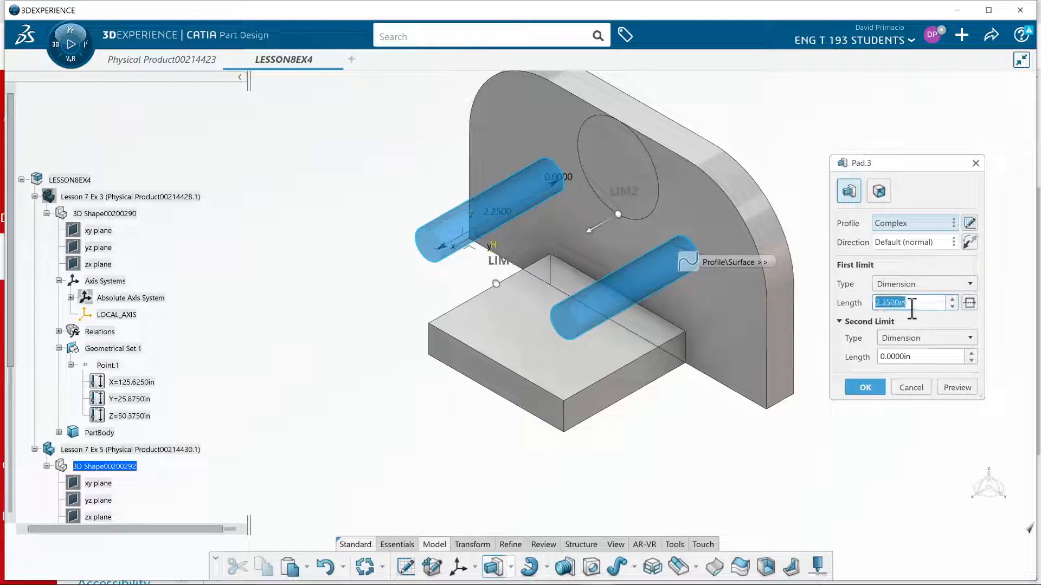
pyautogui.write('1')
pyautogui.press('Return')
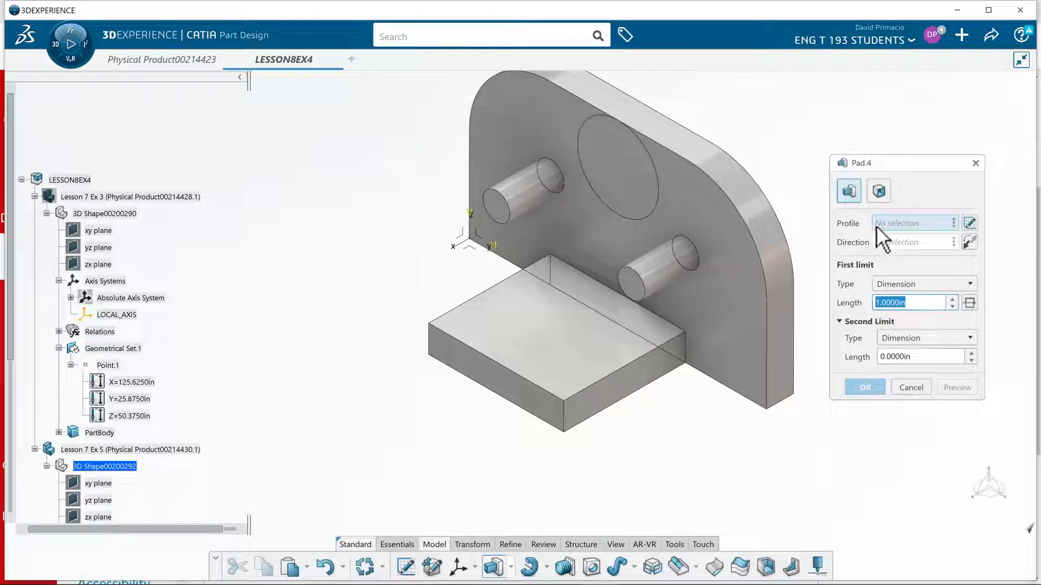
# Pad the large circle of Sketch.1 as a sub-element, with a first limit length of 1.25 in
pyautogui.rightClick(876, 226)
pyautogui.click(894, 288)
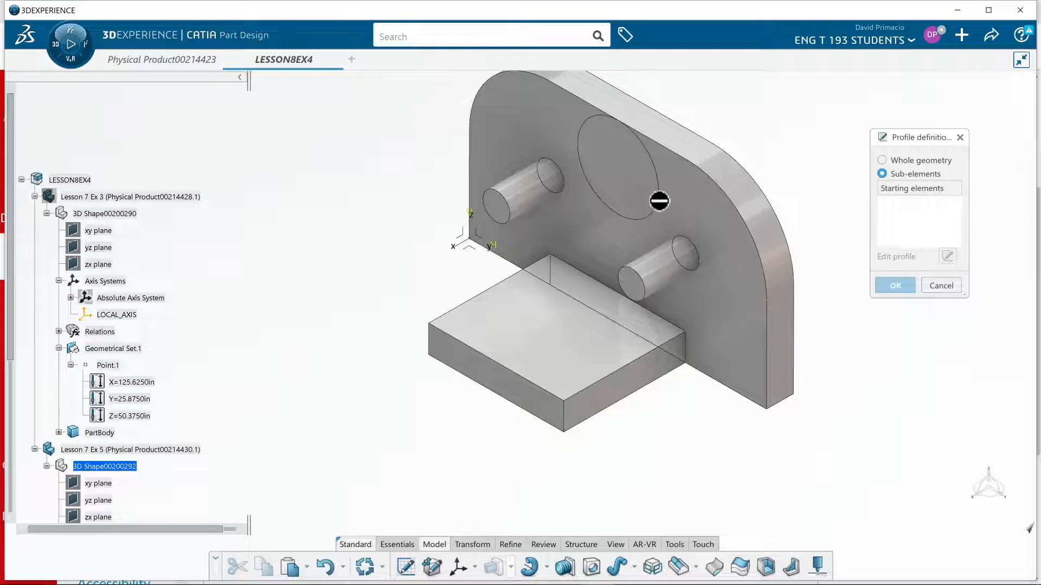
pyautogui.click(657, 202)
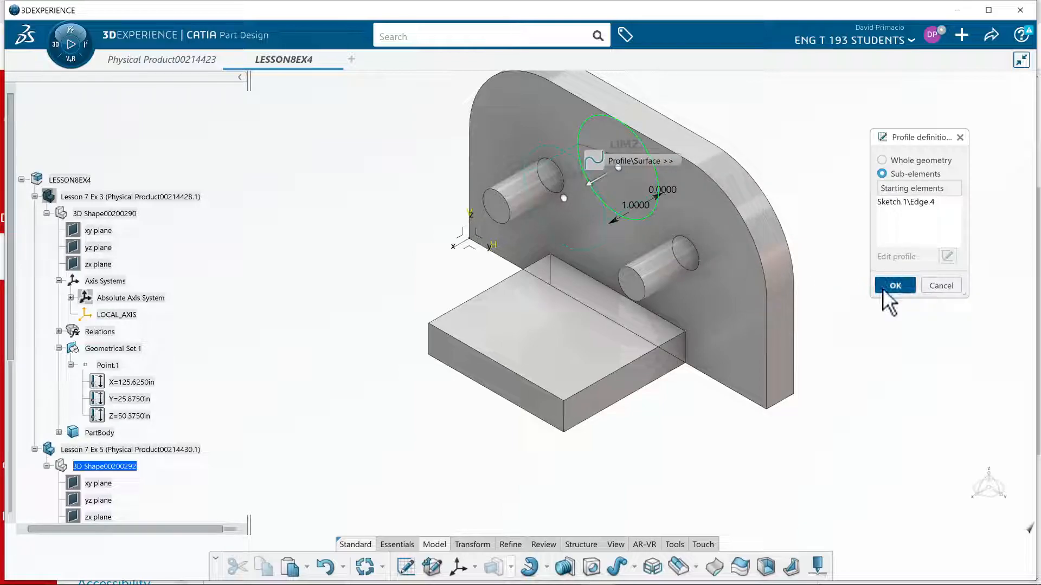
pyautogui.click(891, 288)
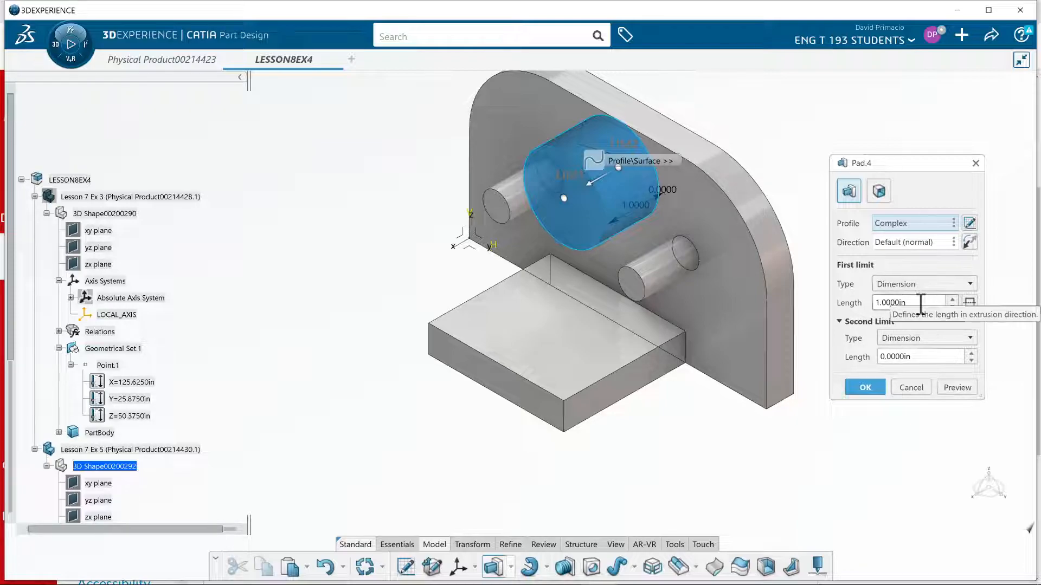
pyautogui.moveTo(921, 303); pyautogui.dragTo(880, 305)
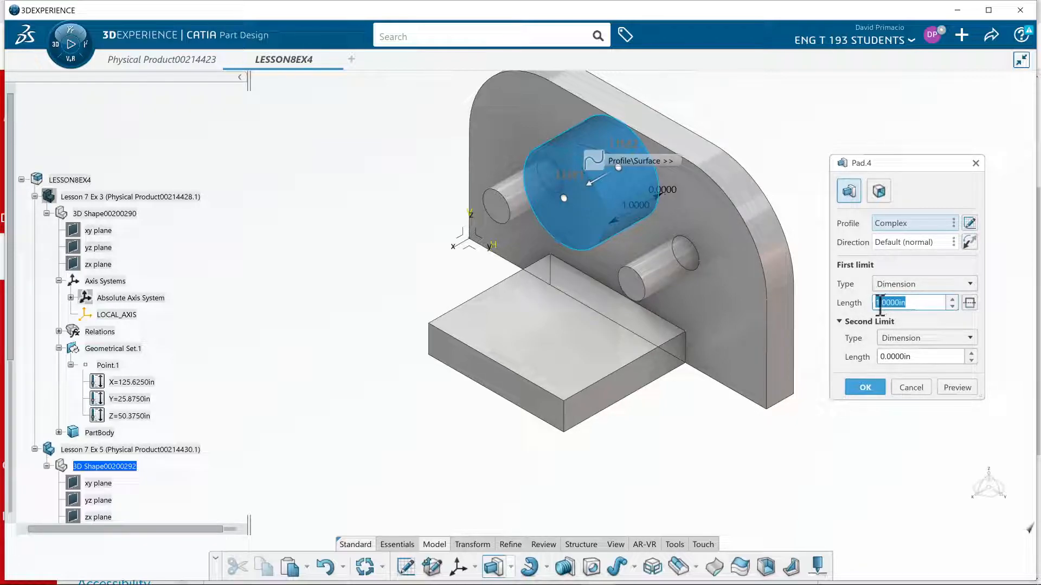
pyautogui.write('1.25')
pyautogui.press('Return')
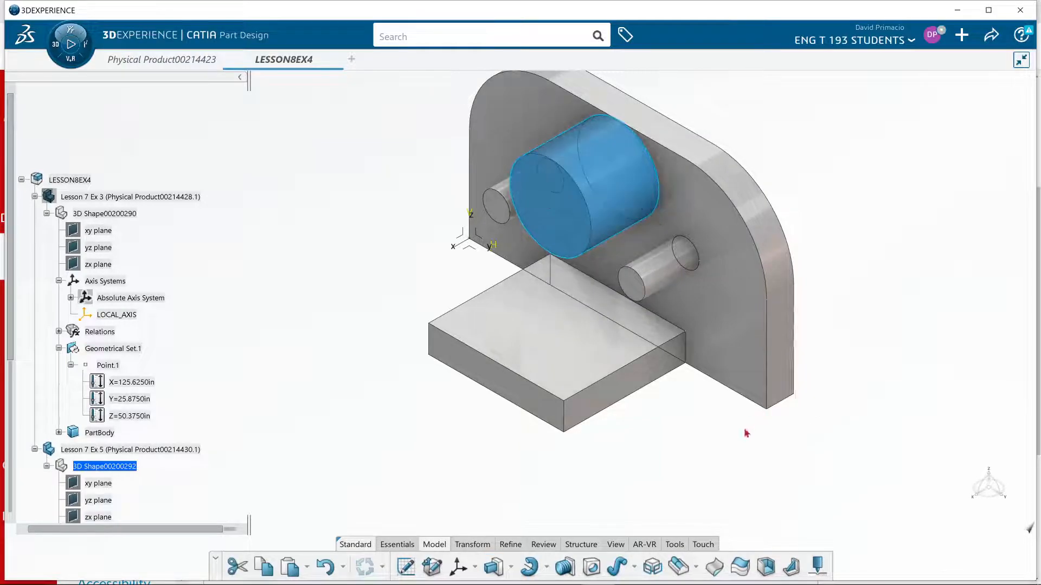
pyautogui.click(732, 432)
# Show the Lesson 7 Ex 3 product and inspect how its holes and cradle align with the Ex 5 pins and boss
pyautogui.moveTo(651, 437); pyautogui.dragTo(576, 423, button='middle')
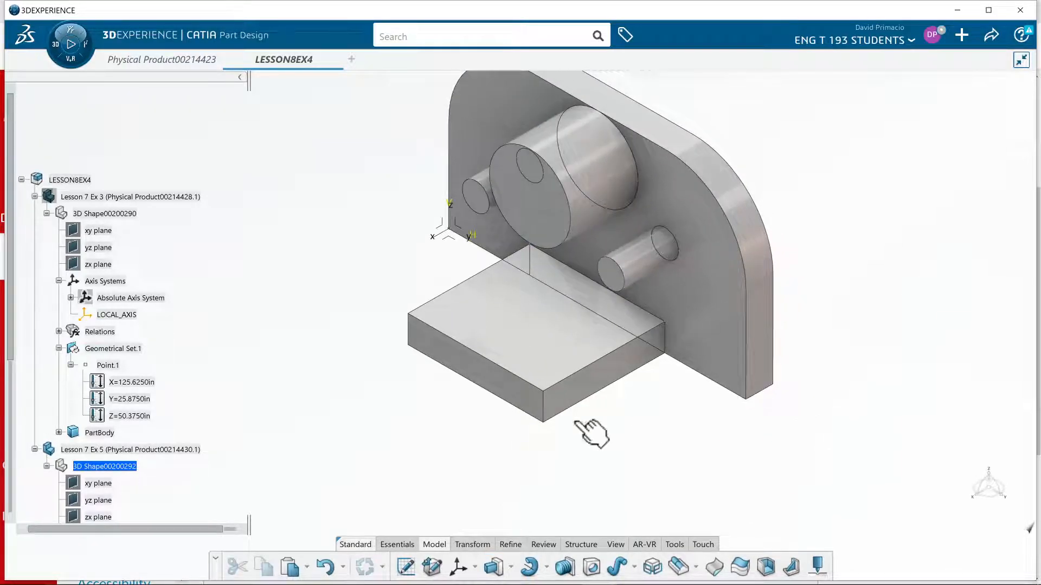
pyautogui.rightClick(140, 198)
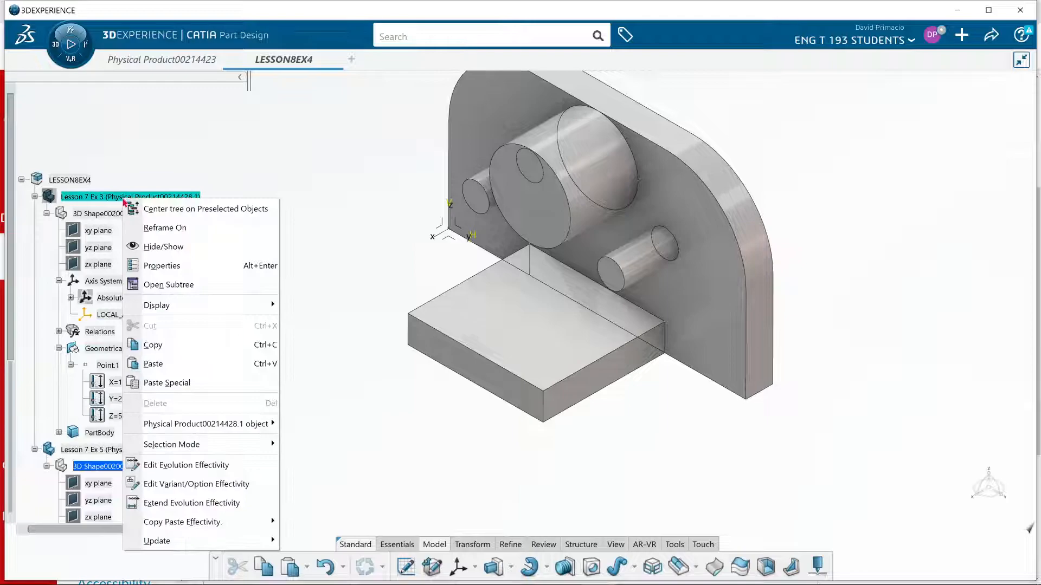
pyautogui.click(163, 250)
pyautogui.moveTo(430, 371); pyautogui.dragTo(490, 210, button='middle')
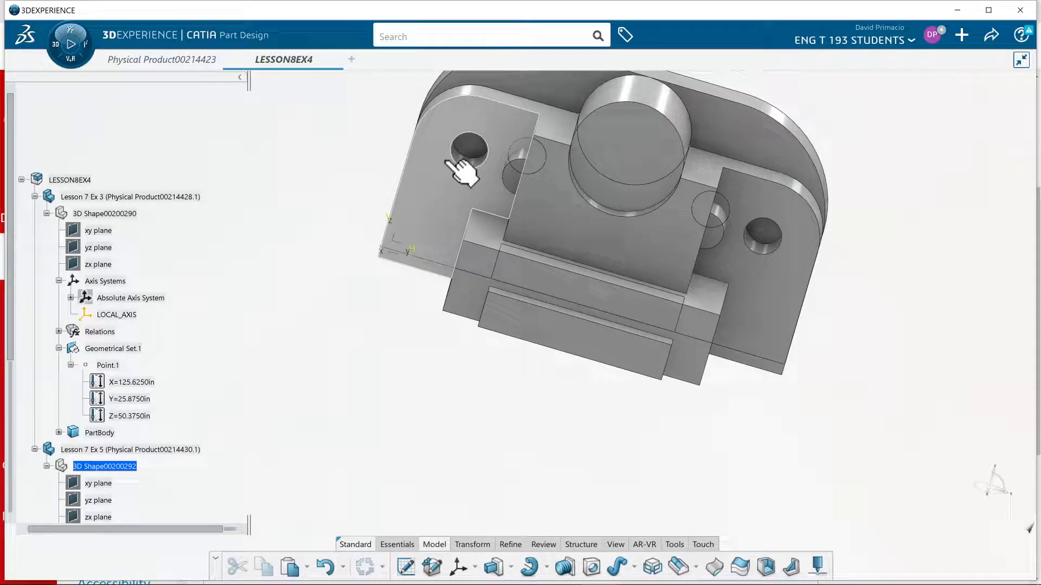
pyautogui.moveTo(446, 400); pyautogui.dragTo(623, 447, button='middle')
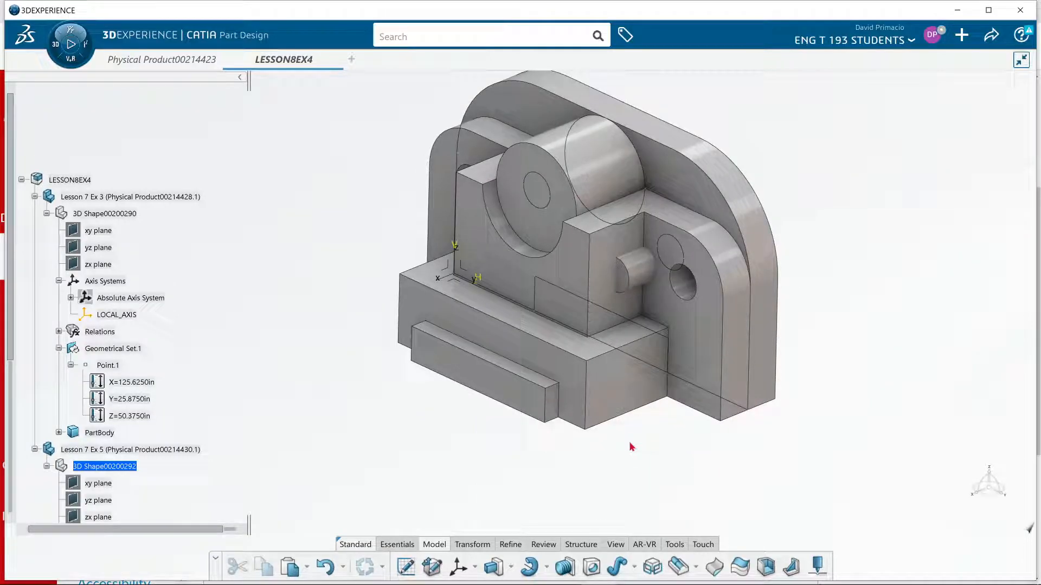
# Switch to the browser, compare the Lesson 8 Exercise 4 Assembly reference image and datum instructions, and return to the CATIA assembly
pyautogui.hotkey('alt', 'Tab')
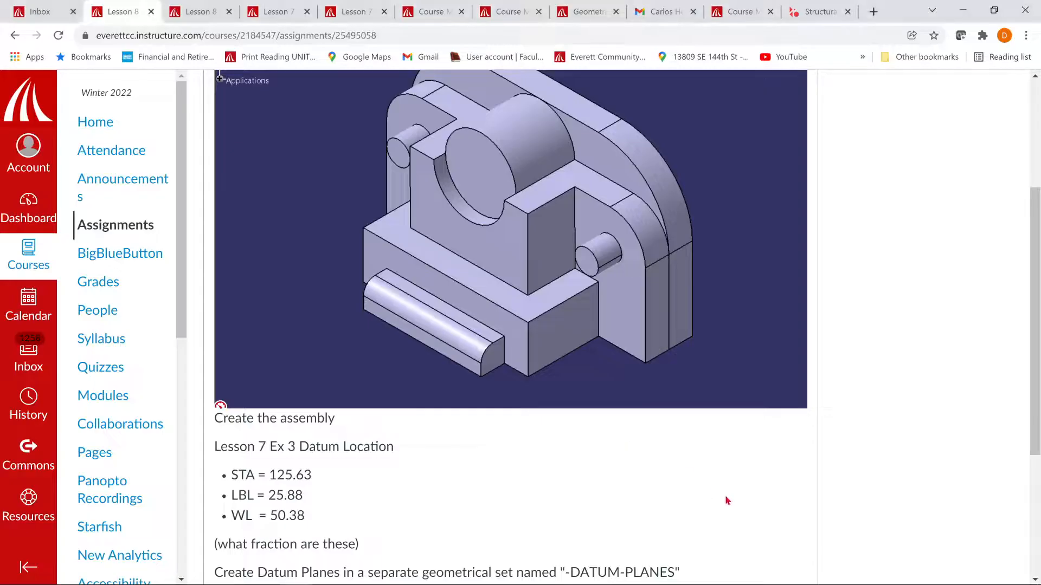
pyautogui.scroll(3, 428, 474)
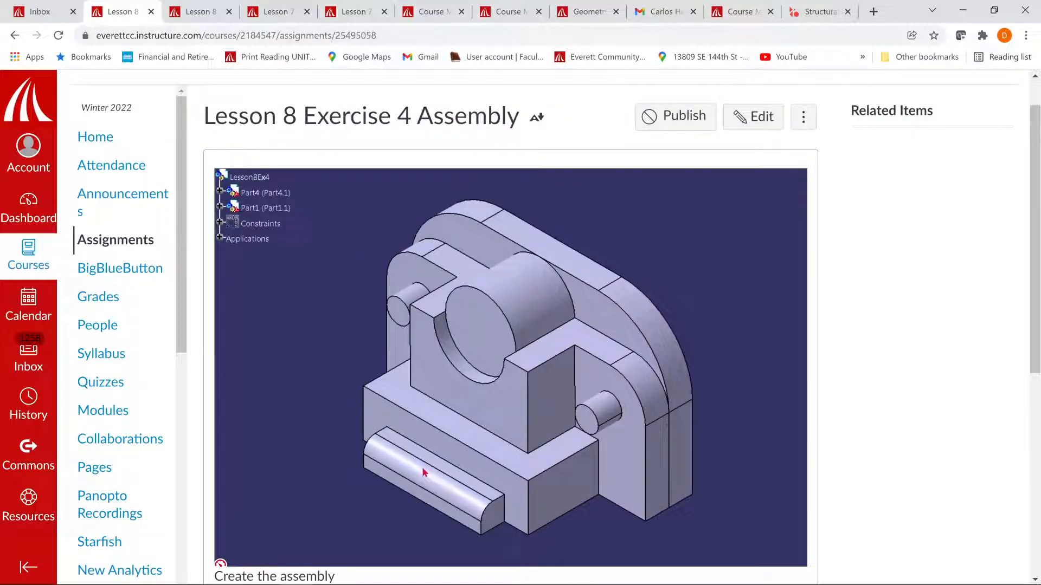
pyautogui.scroll(-3, 422, 473)
pyautogui.scroll(-3, 419, 473)
pyautogui.scroll(3, 419, 473)
pyautogui.scroll(3, 419, 474)
pyautogui.scroll(-3, 419, 473)
pyautogui.scroll(3, 419, 473)
pyautogui.scroll(-3, 419, 473)
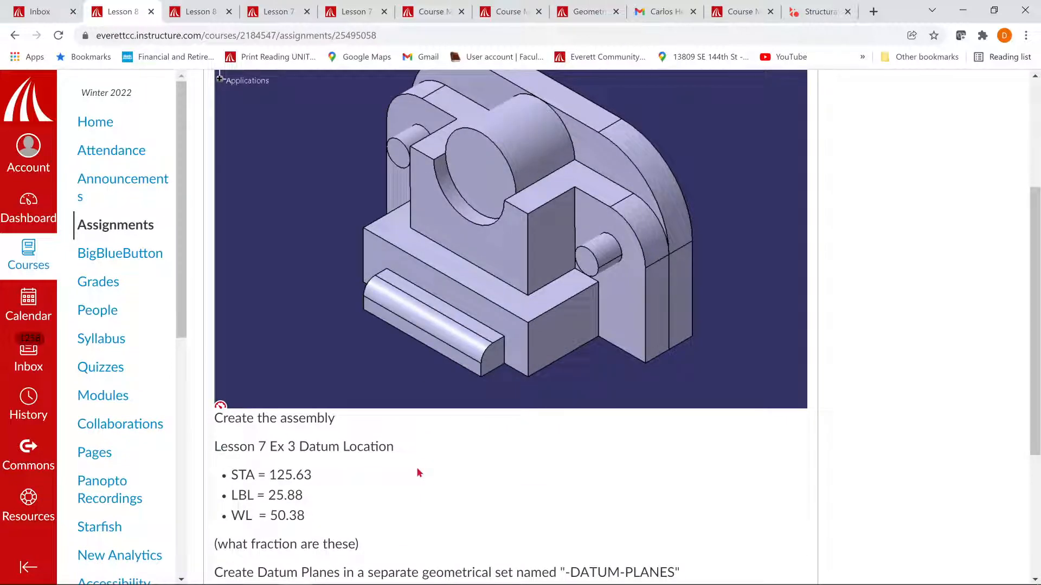
pyautogui.hotkey('alt', 'Tab')
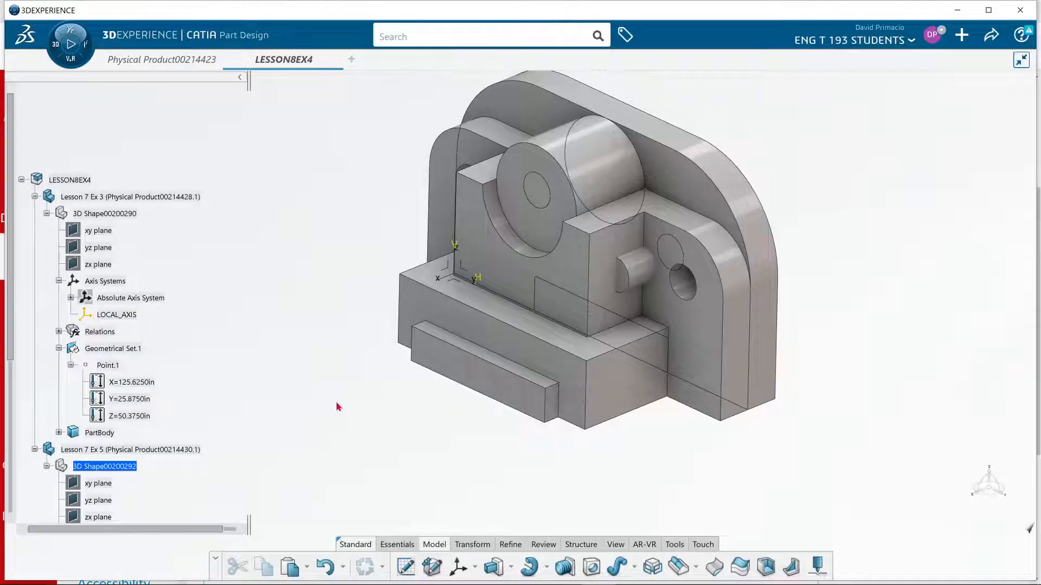
pyautogui.scroll(-1, 195, 339)
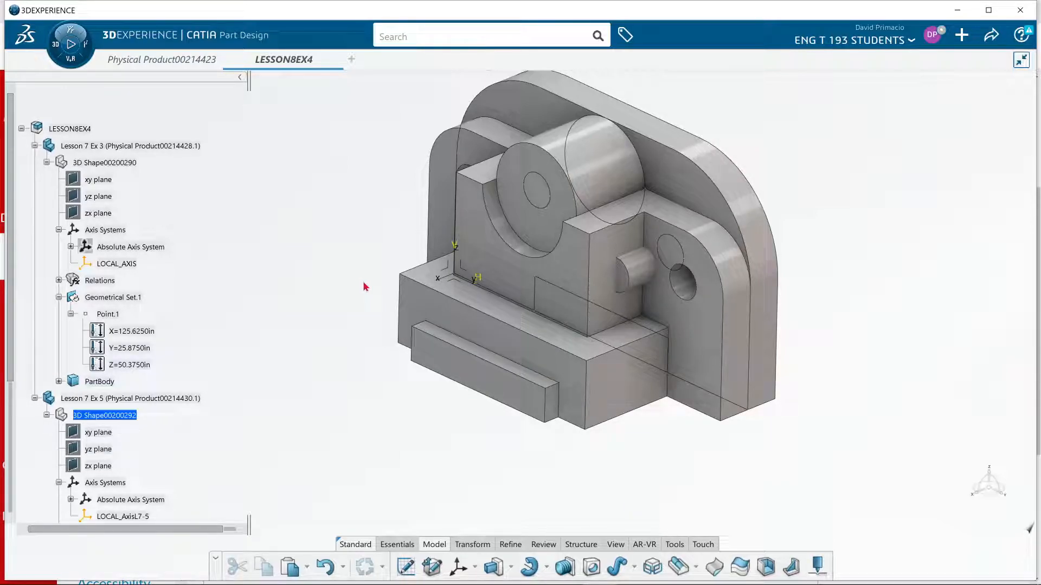
pyautogui.hotkey('alt', 'Tab')
pyautogui.hotkey('alt', 'Tab')
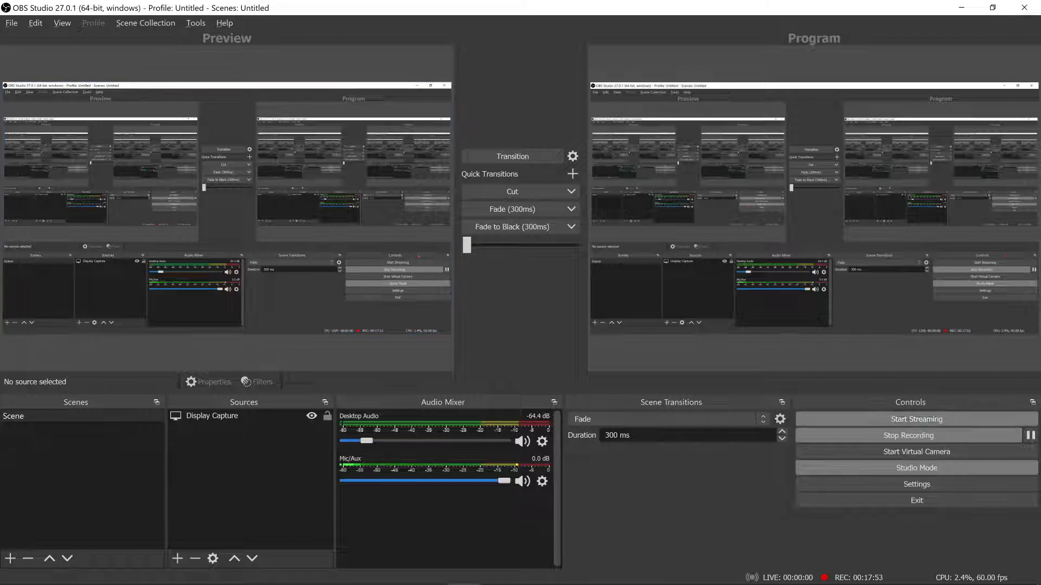